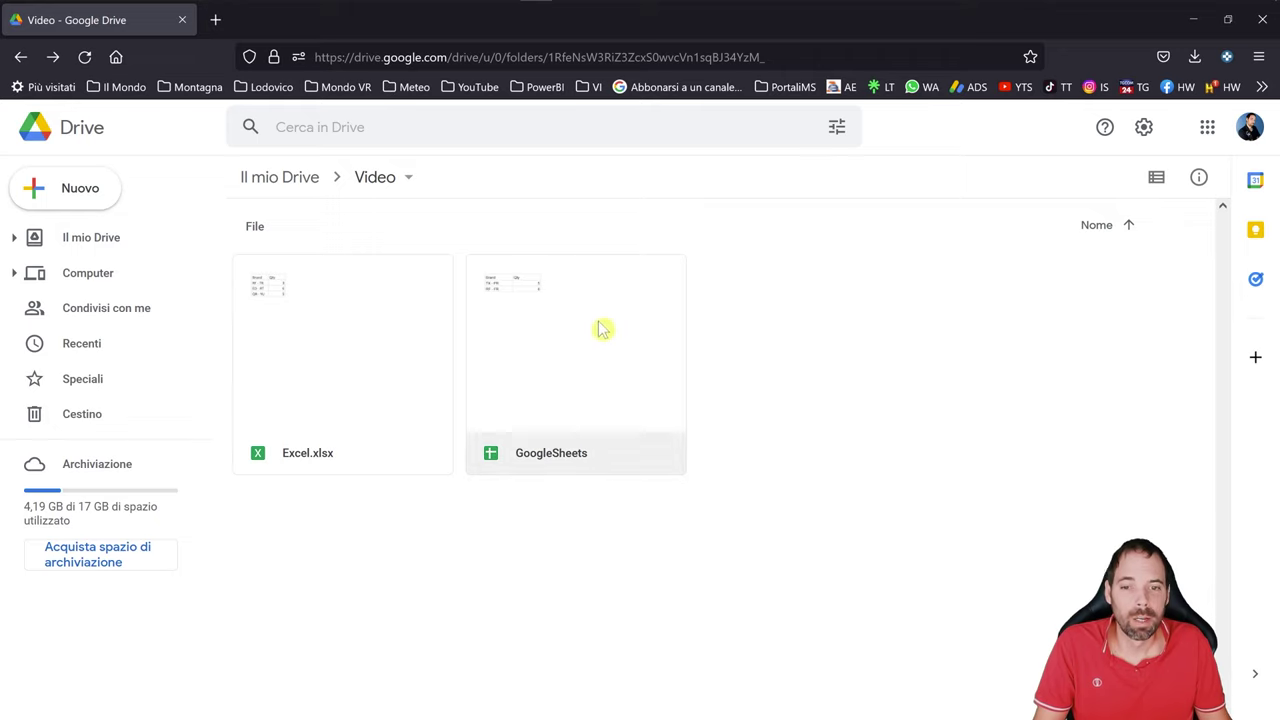
# - Share GoogleSheets with anyone who has the link as Visualizzatore and copy the link
pyautogui.rightClick(560, 354)
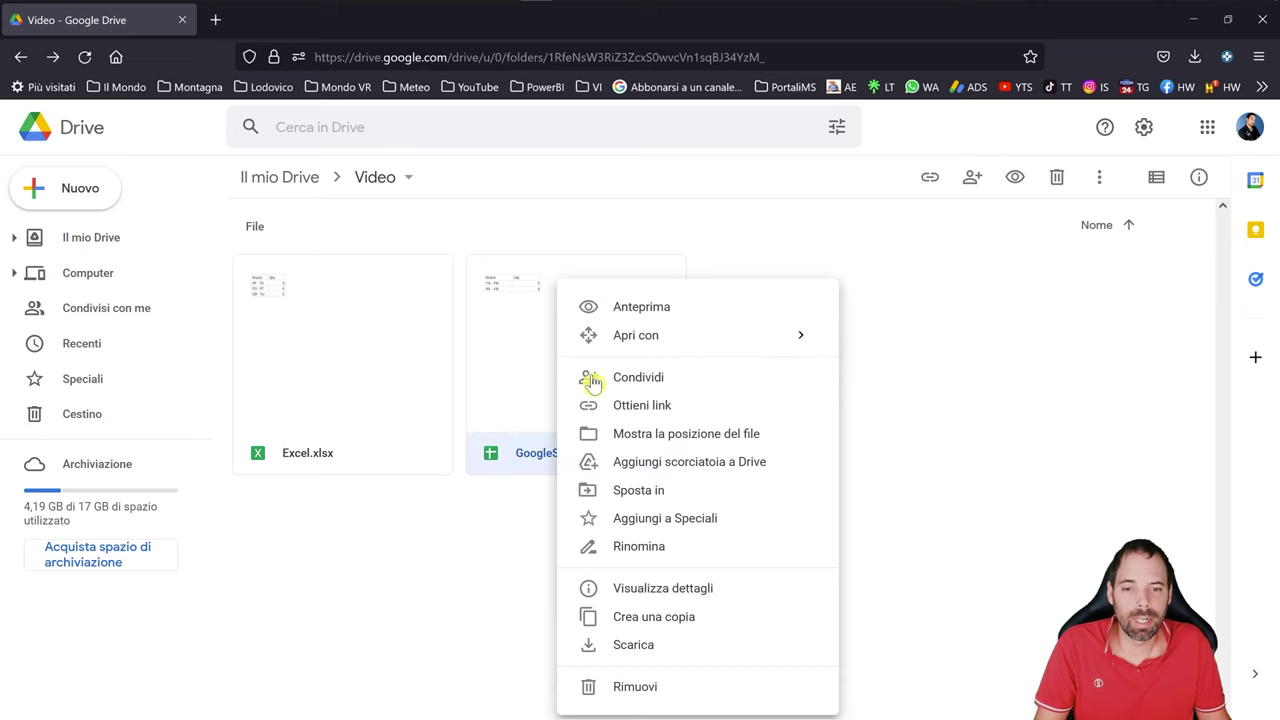
pyautogui.press('Escape')
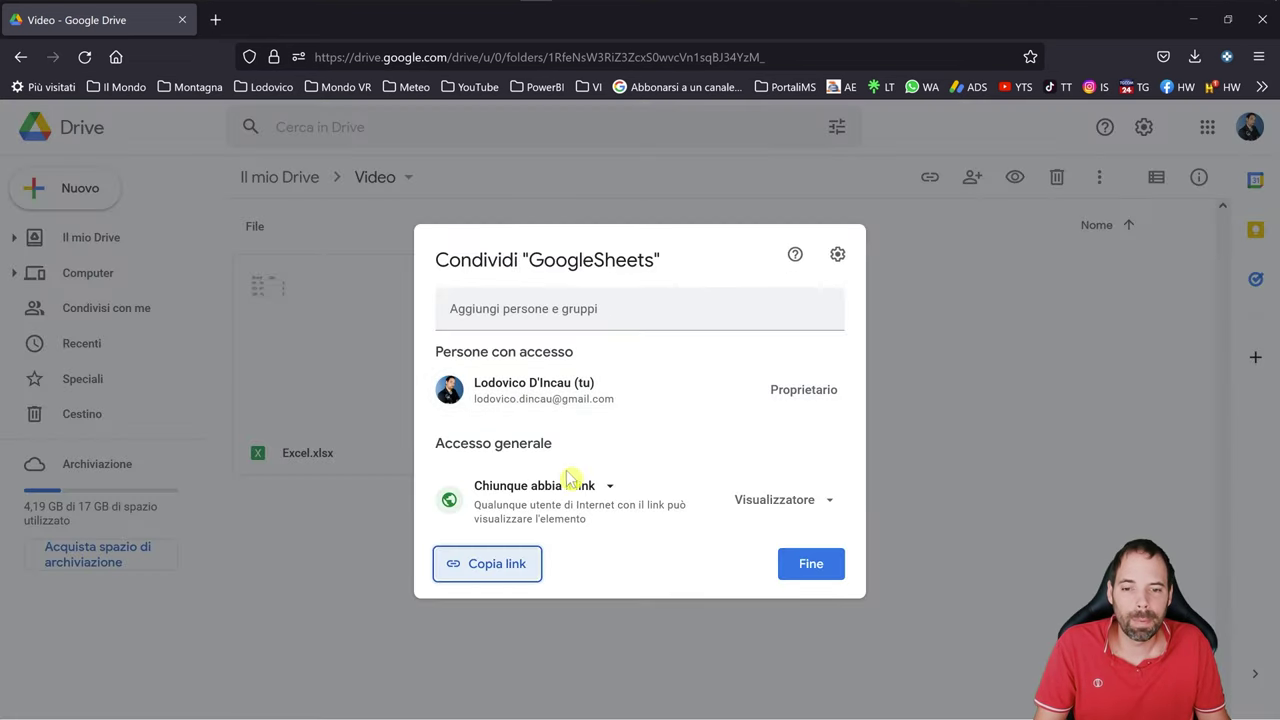
pyautogui.click(566, 485)
pyautogui.click(563, 528)
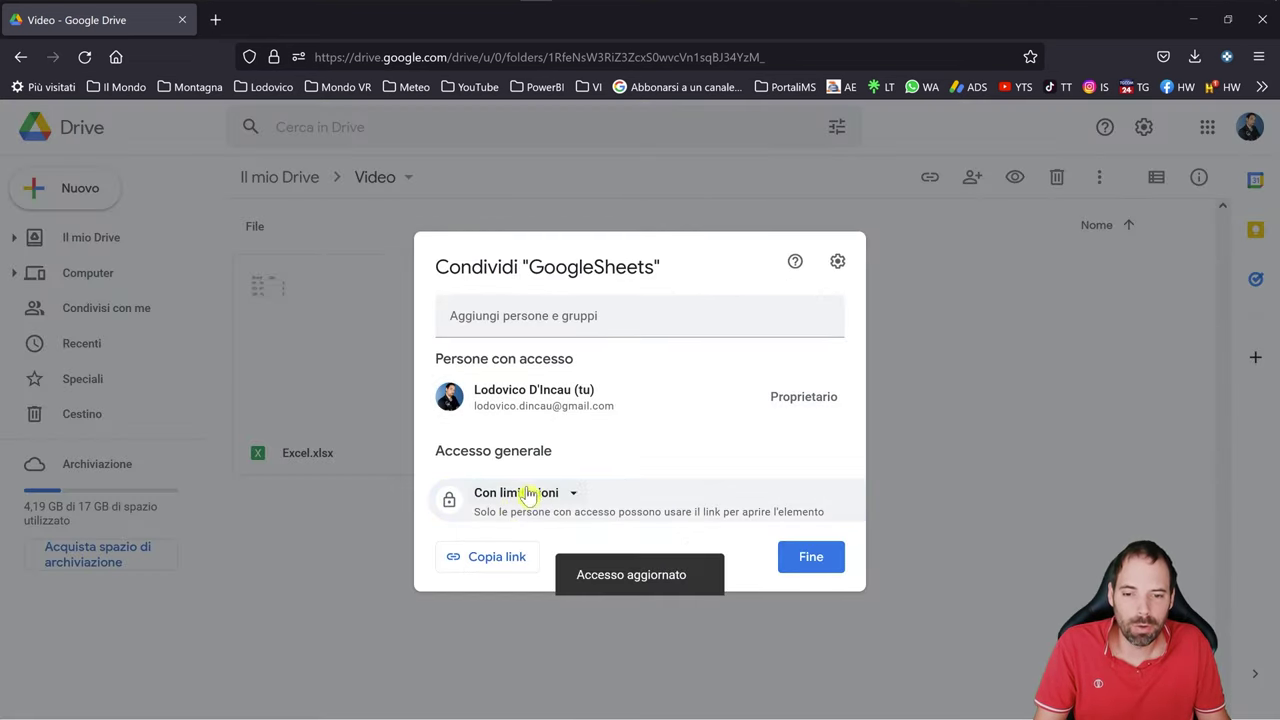
pyautogui.click(528, 492)
pyautogui.click(553, 577)
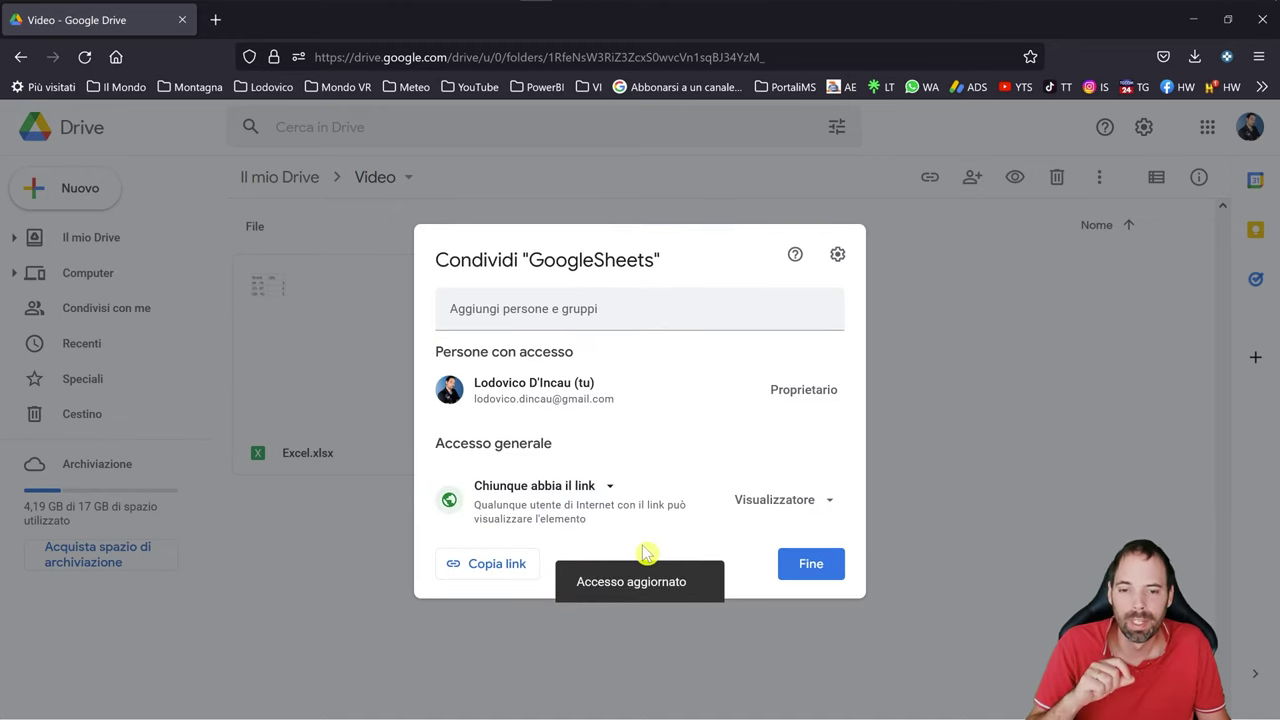
pyautogui.click(750, 506)
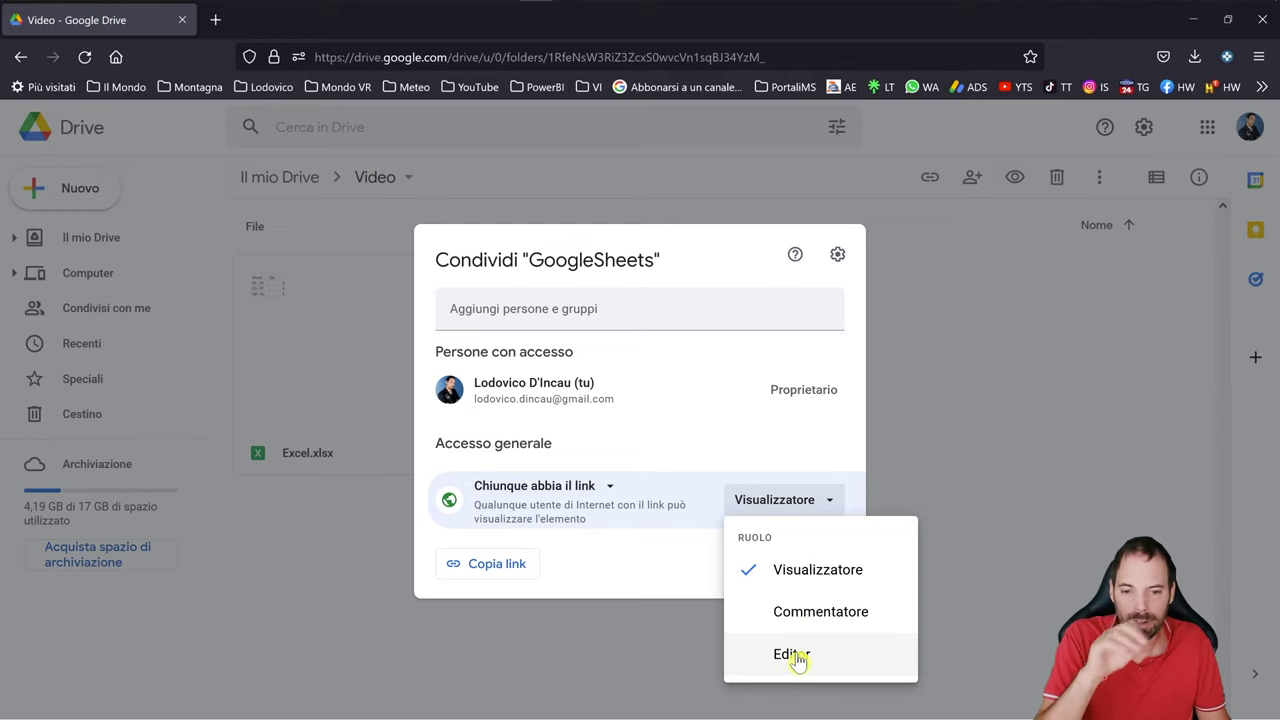
pyautogui.click(657, 586)
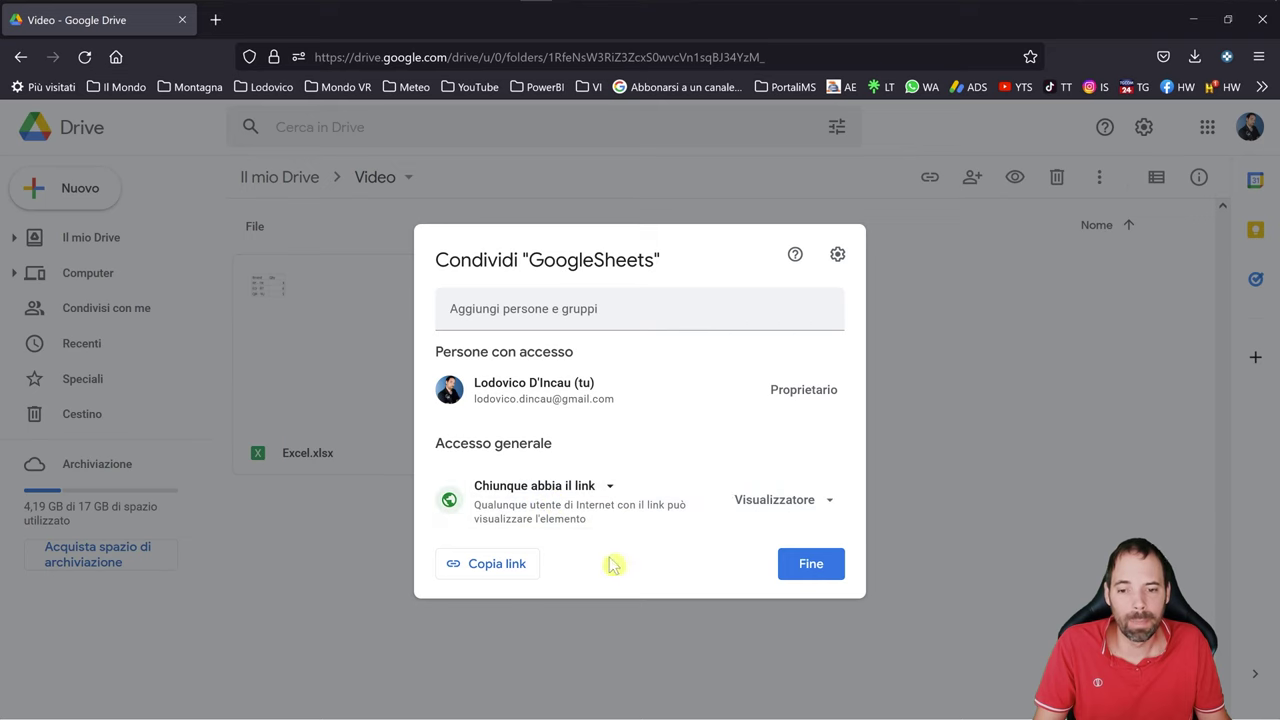
pyautogui.click(480, 565)
pyautogui.click(782, 565)
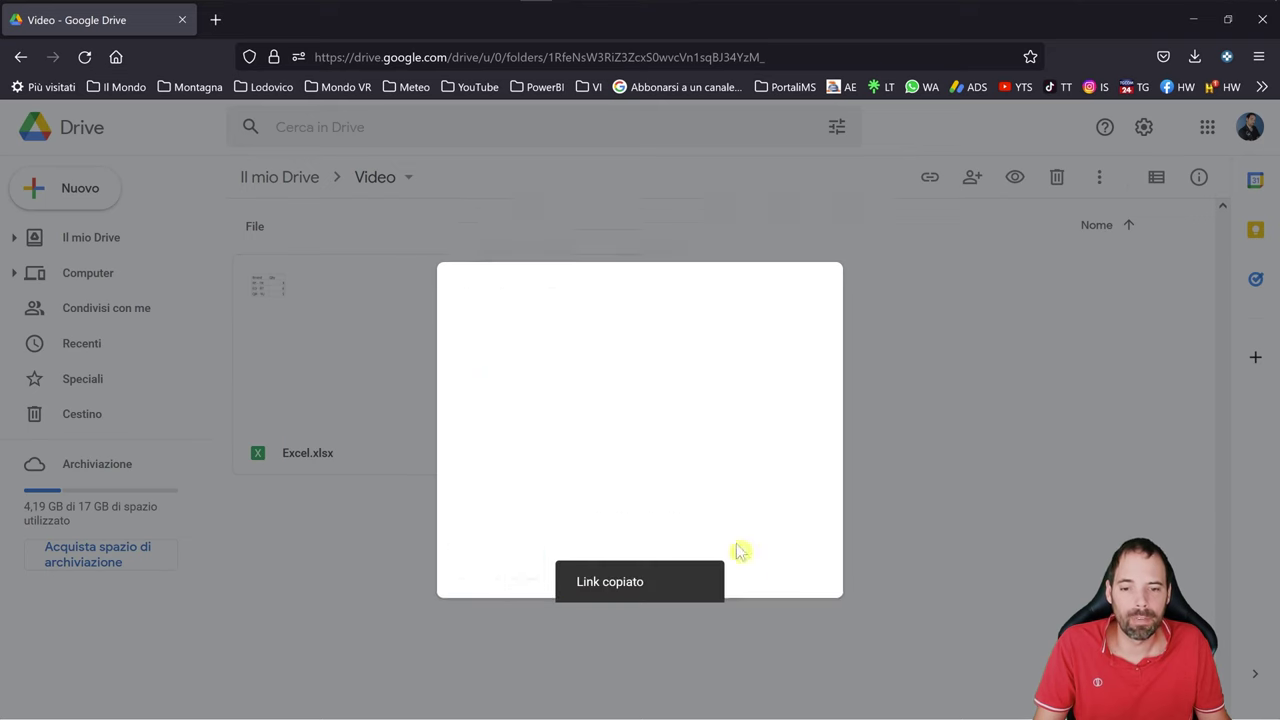
# - Open the copied share link in a new Firefox tab to view the Brand/Qty sheet
pyautogui.click(210, 18)
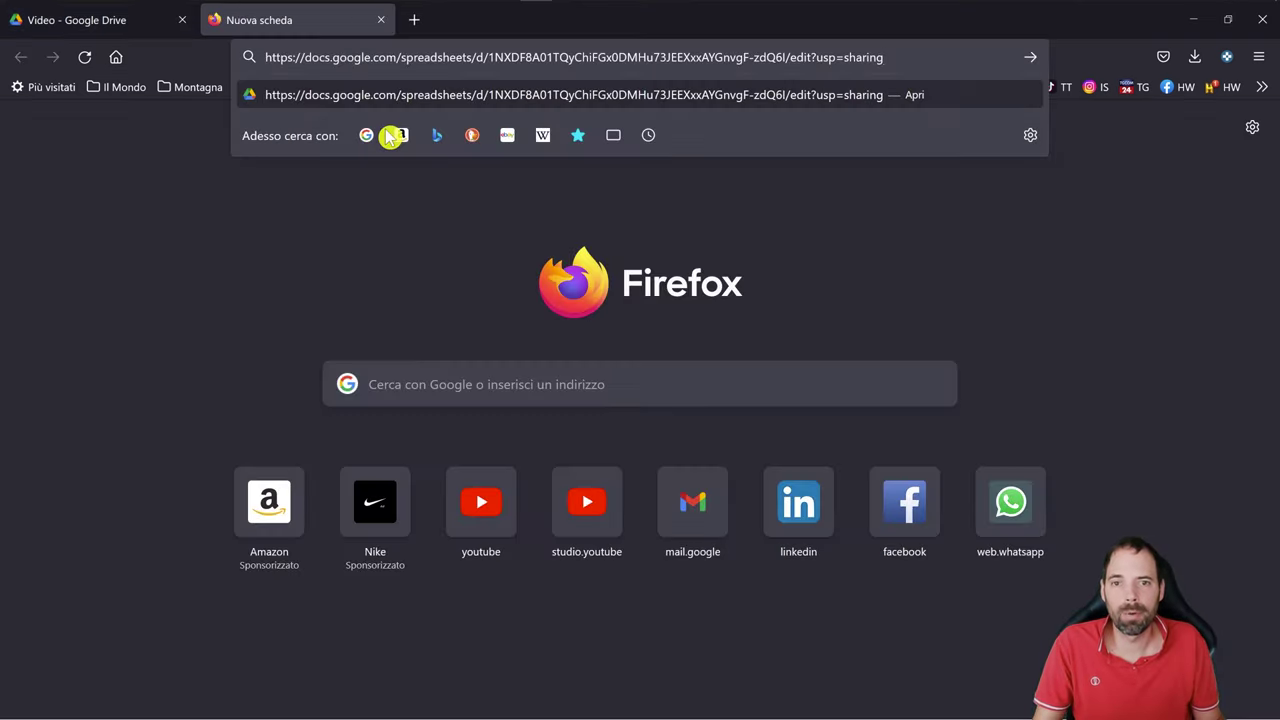
pyautogui.press('Return')
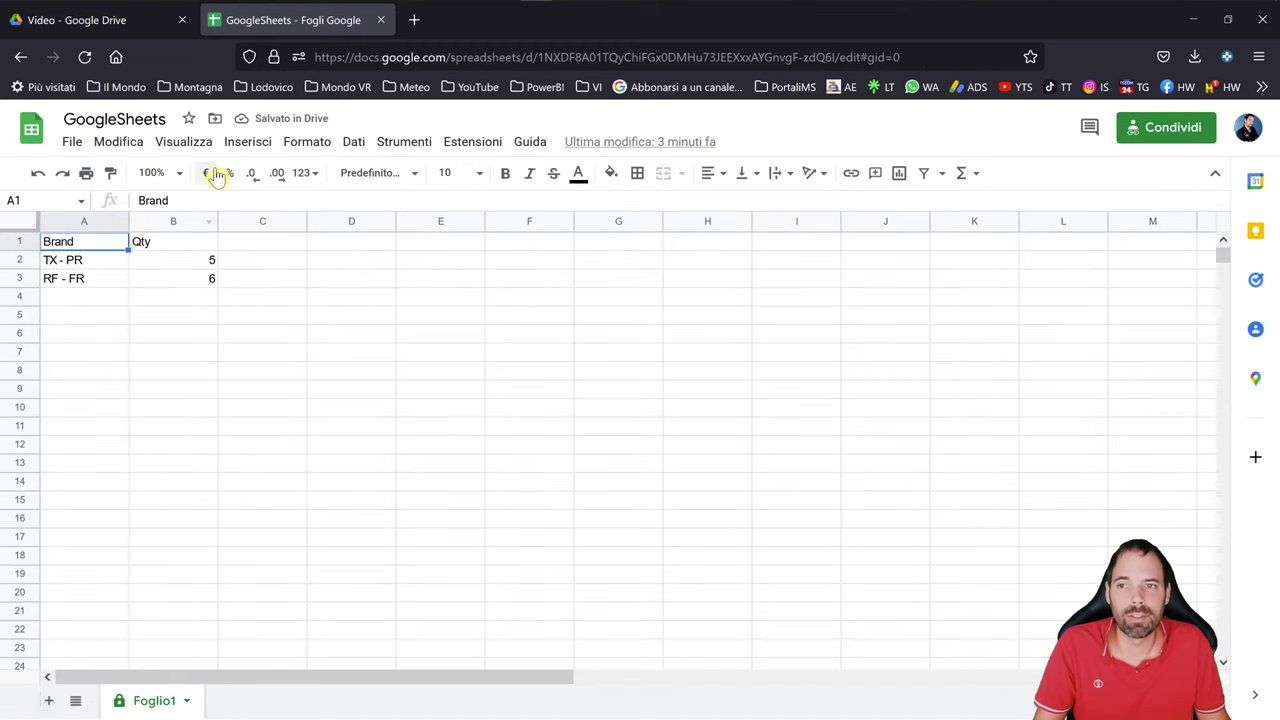
# - From cell B2, connect to the Google Sheets link via Da Web with anonymous access
pyautogui.hotkey('alt', 'Tab')
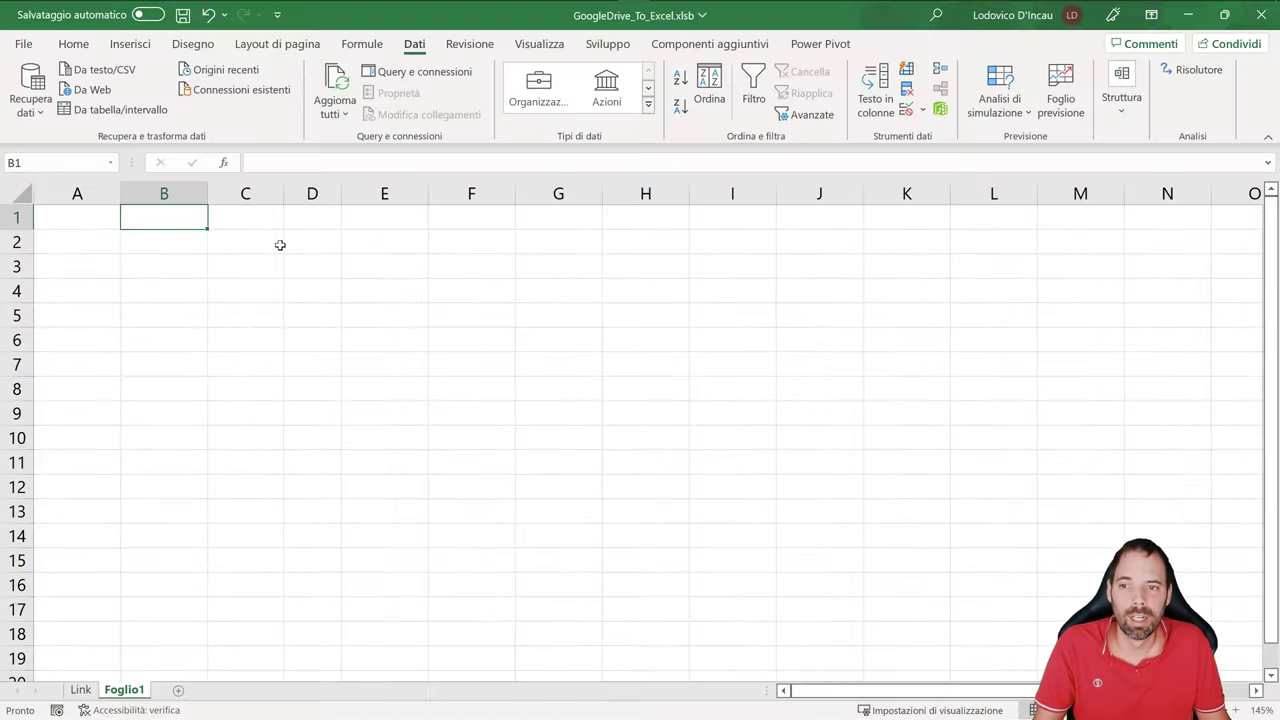
pyautogui.click(166, 243)
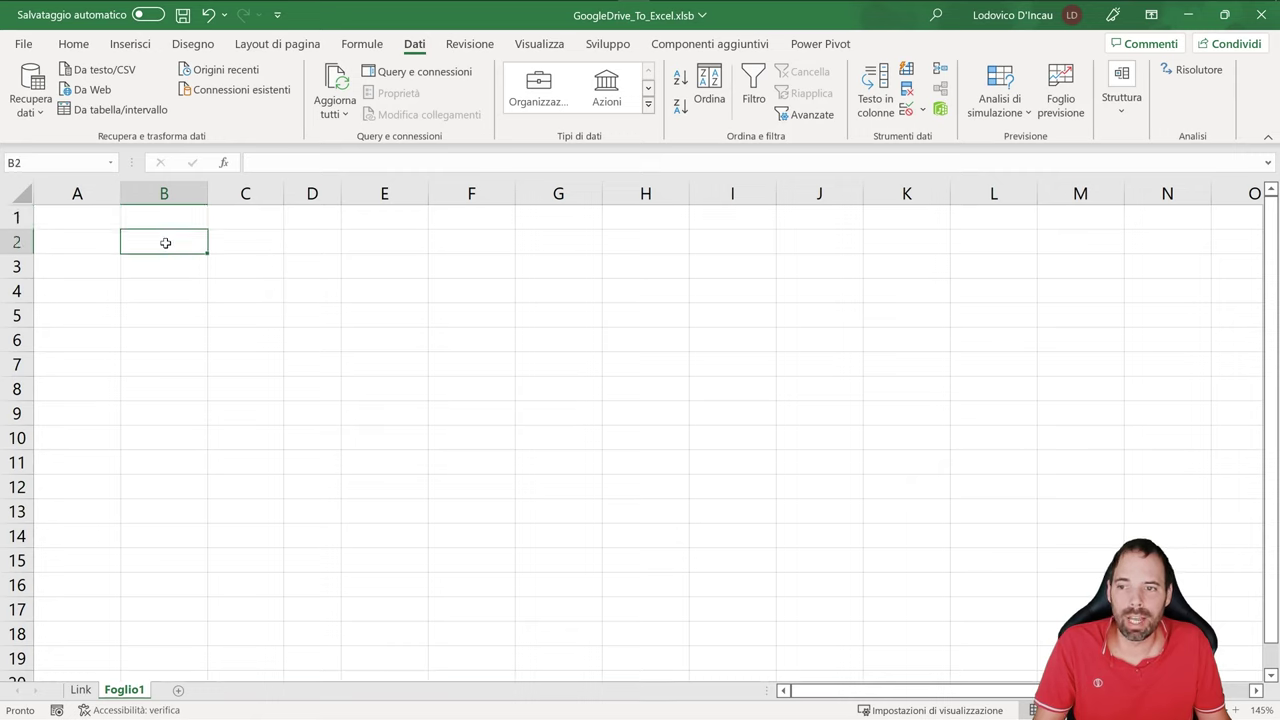
pyautogui.click(95, 95)
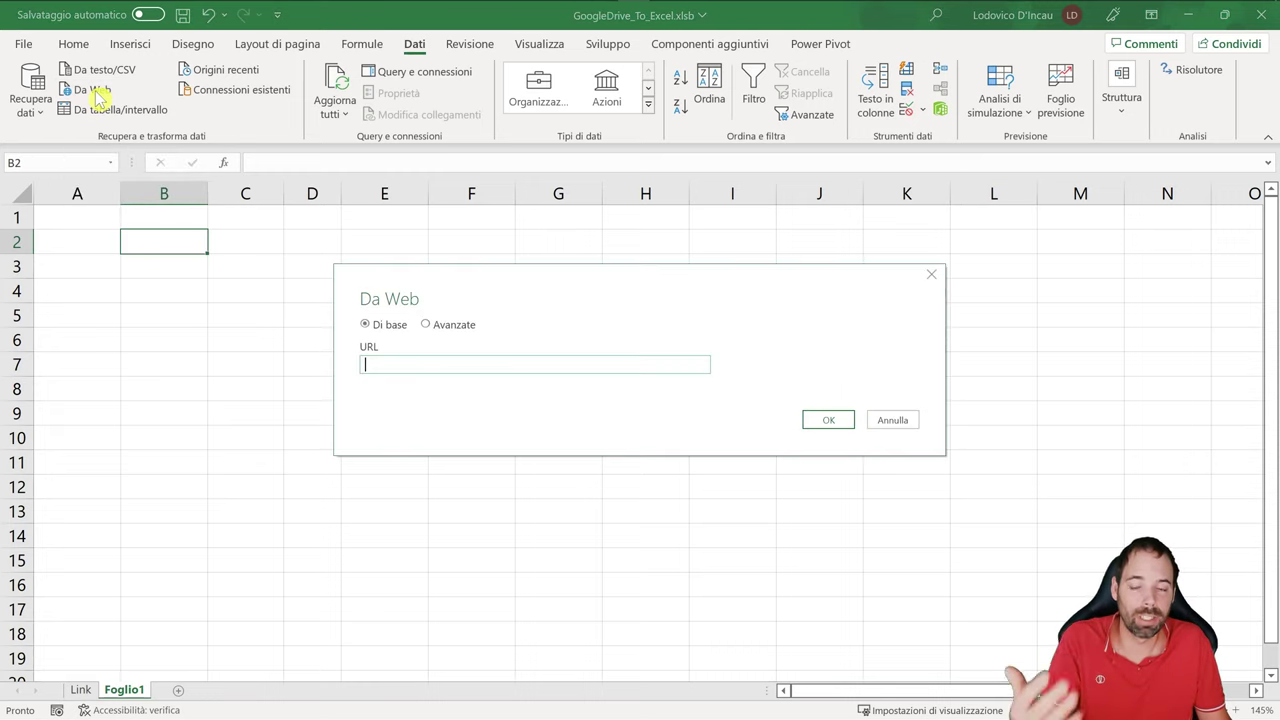
pyautogui.click(380, 363)
pyautogui.hotkey('ctrl', 'v')
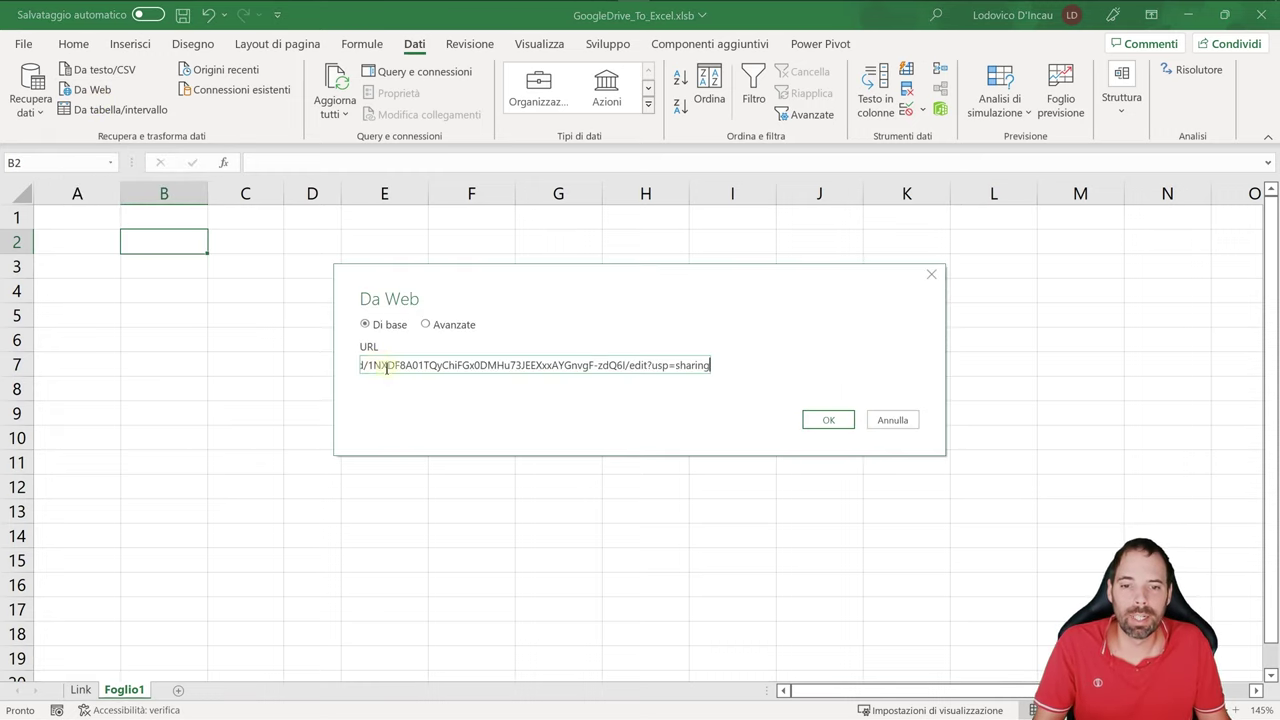
pyautogui.click(810, 426)
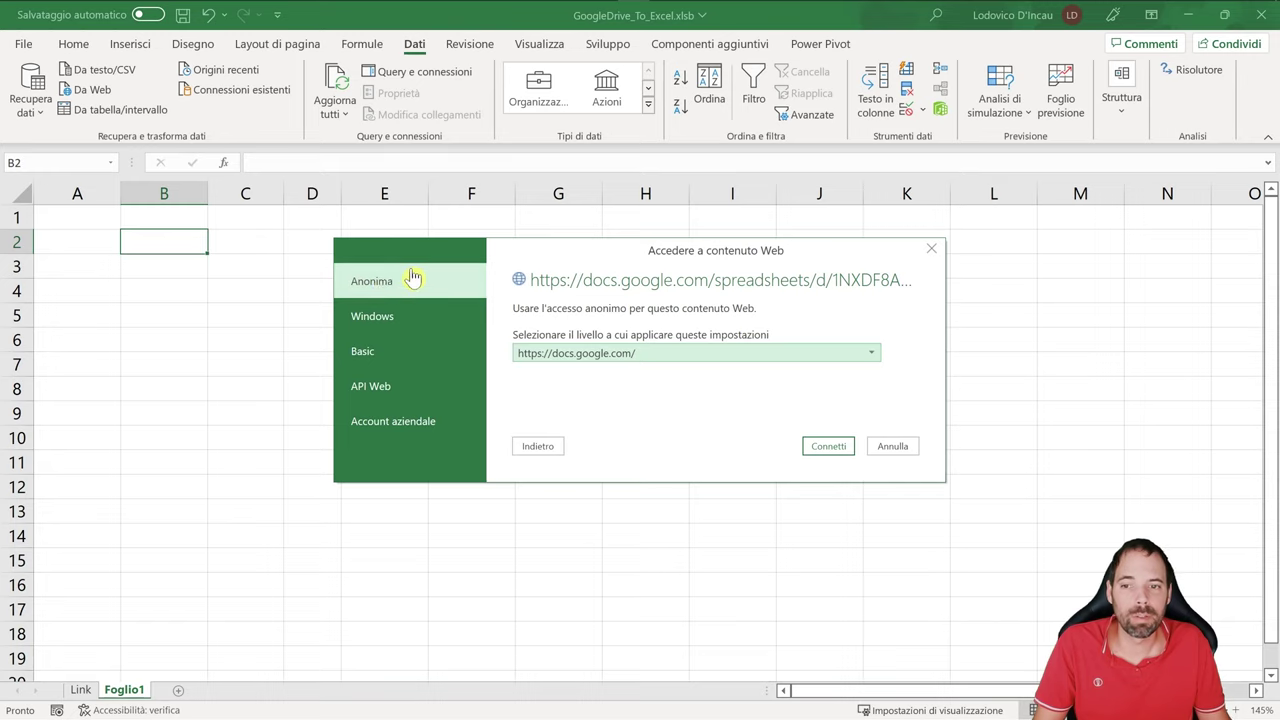
pyautogui.click(812, 445)
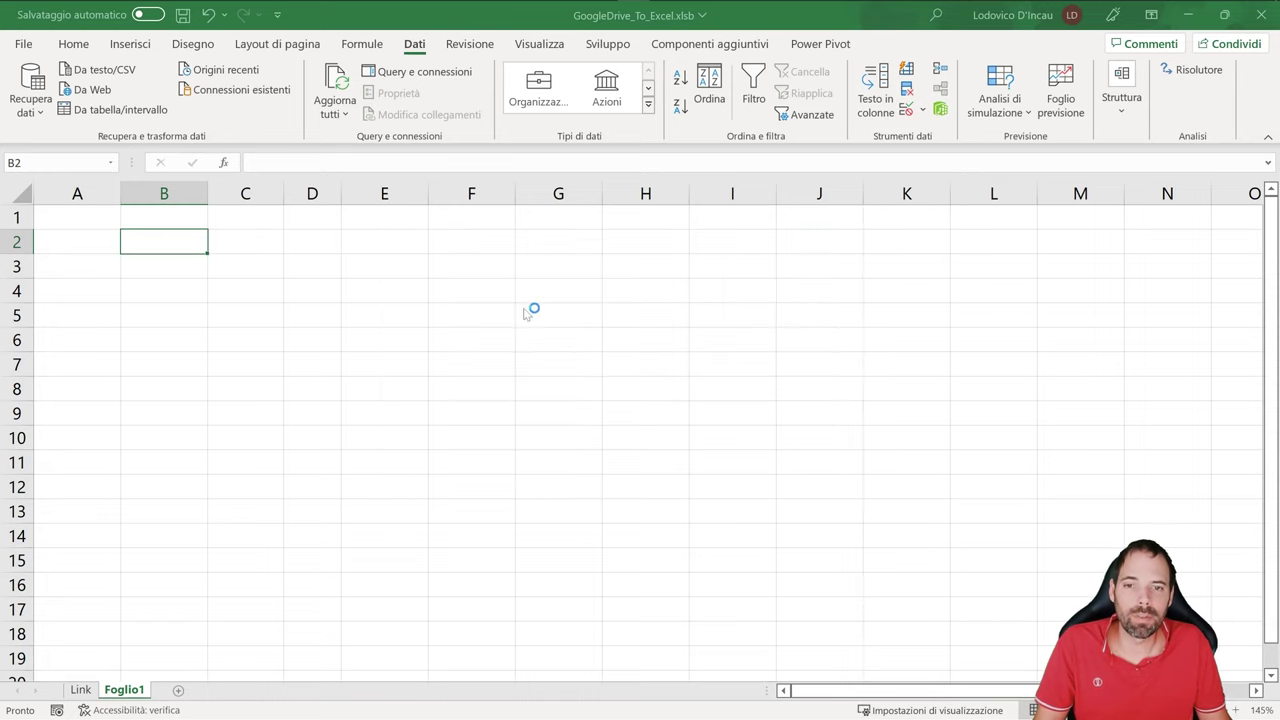
# - Preview the Document table and open it in Power Query to inspect its HTML contents
pyautogui.click(354, 226)
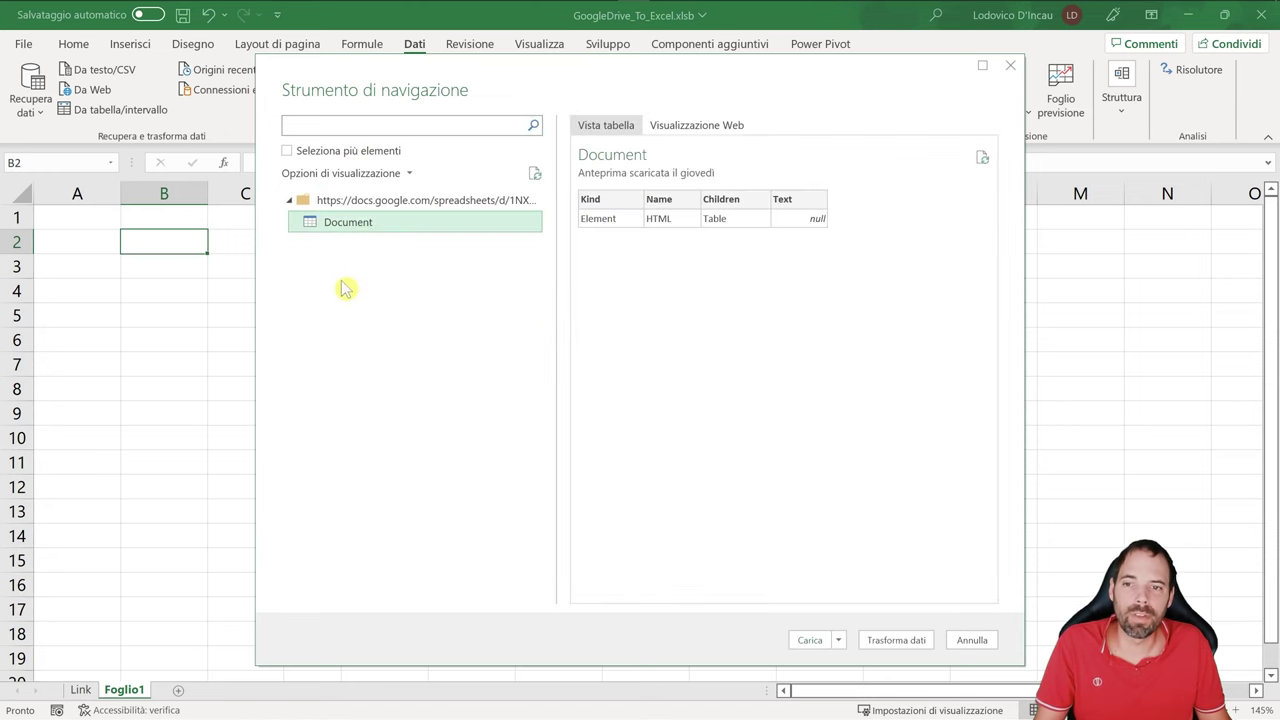
pyautogui.click(894, 640)
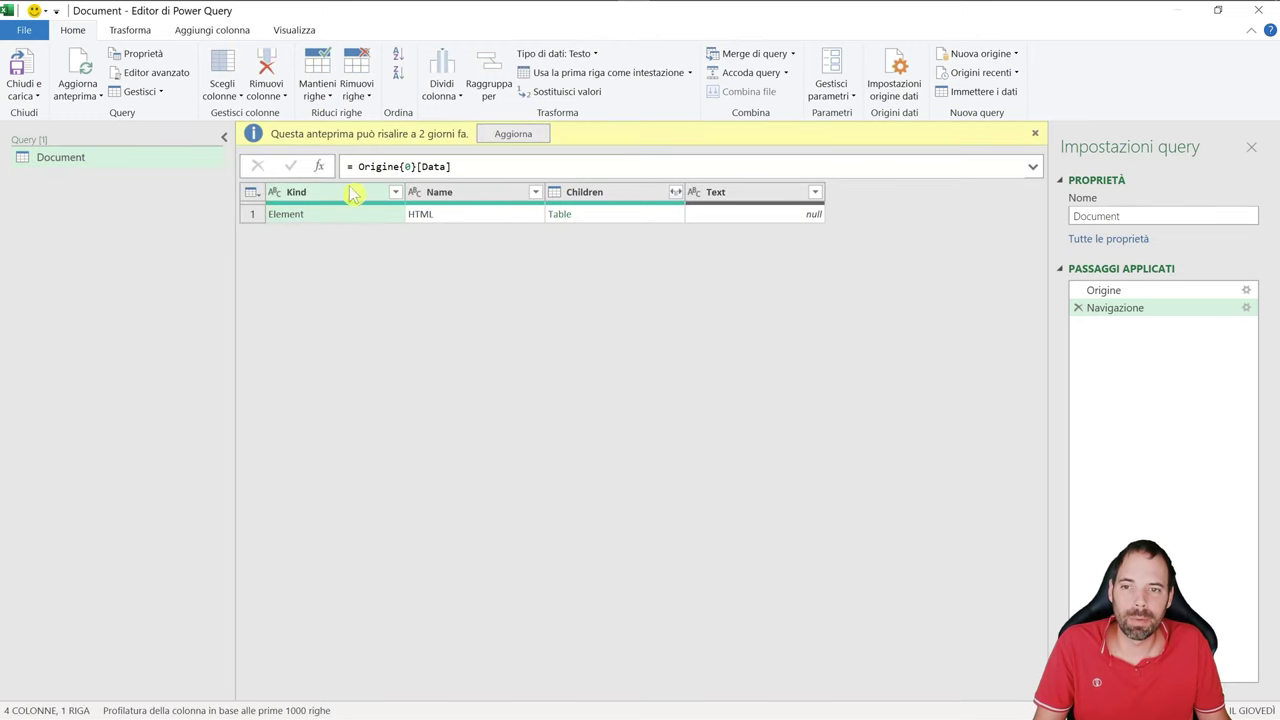
pyautogui.click(424, 232)
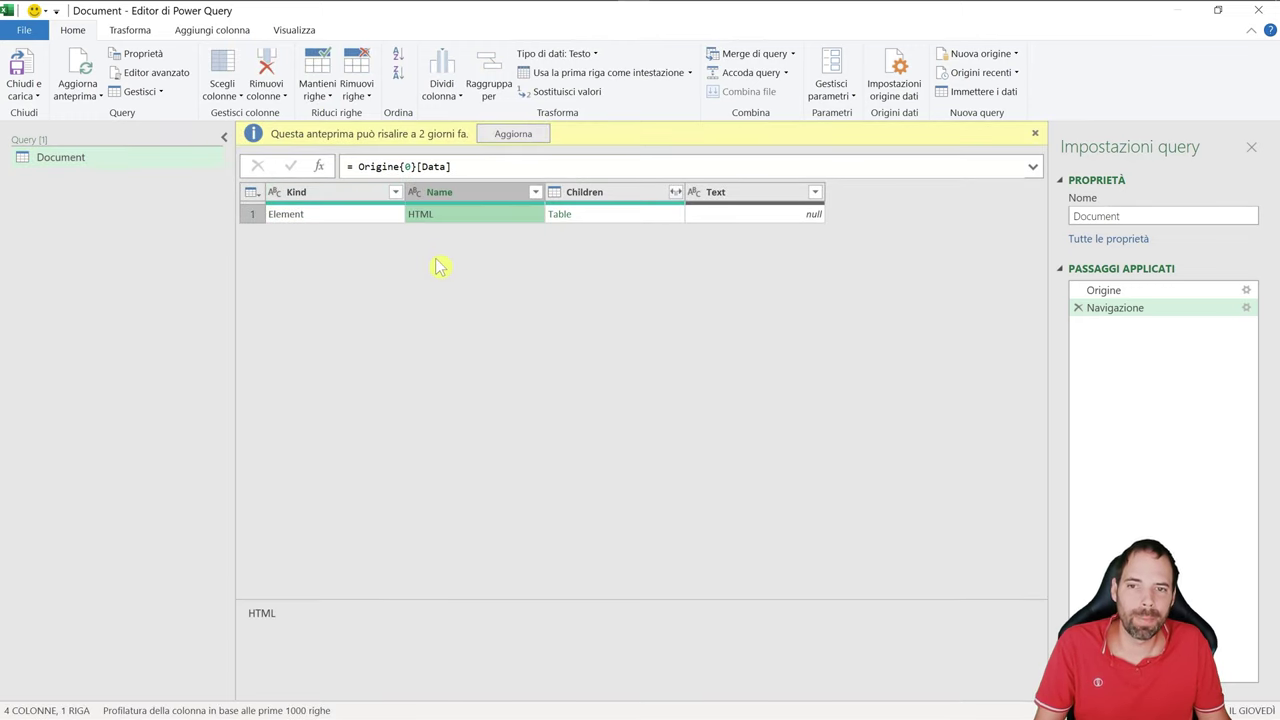
pyautogui.click(598, 218)
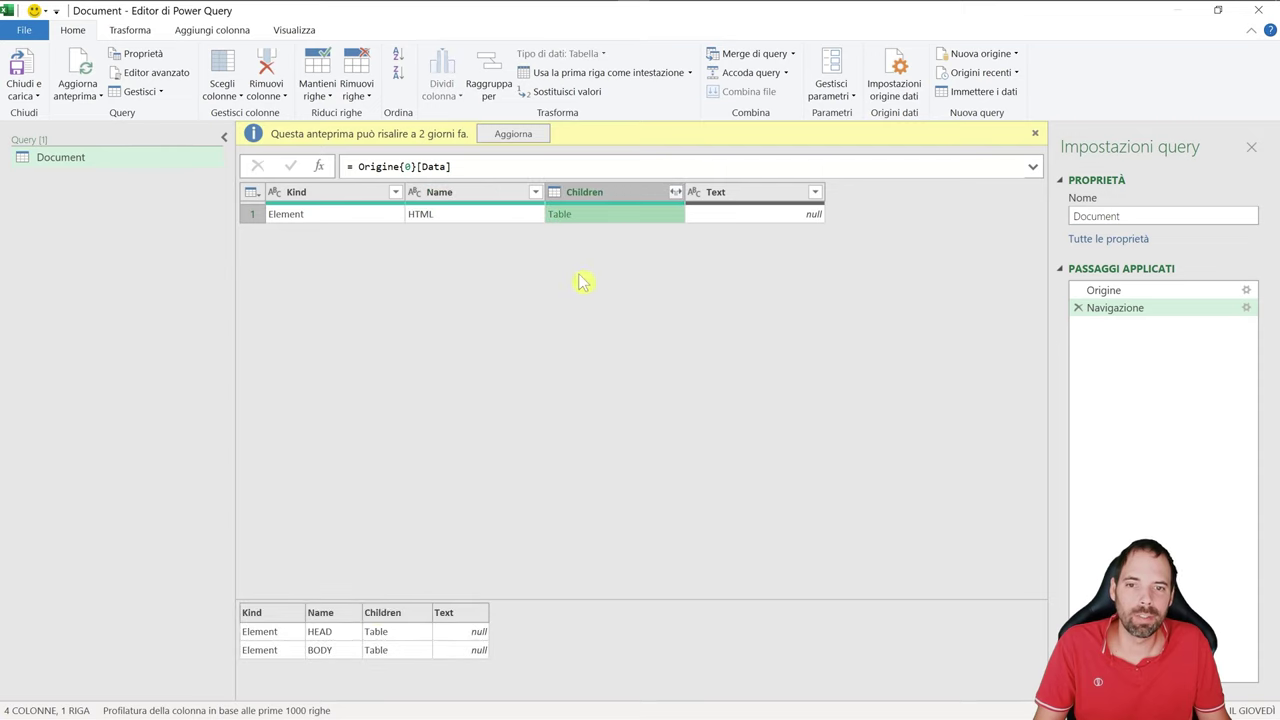
# - Expand the Children column without the Children prefix
pyautogui.click(676, 198)
pyautogui.click(676, 192)
pyautogui.click(478, 365)
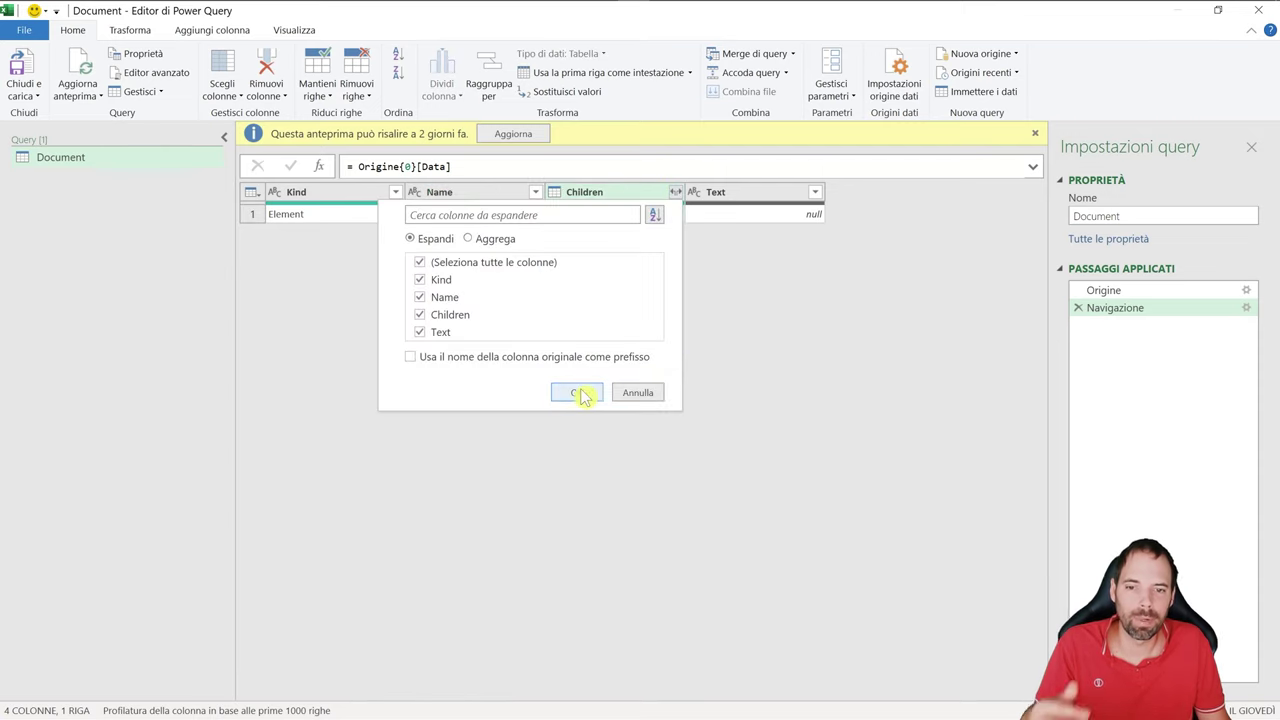
pyautogui.click(580, 392)
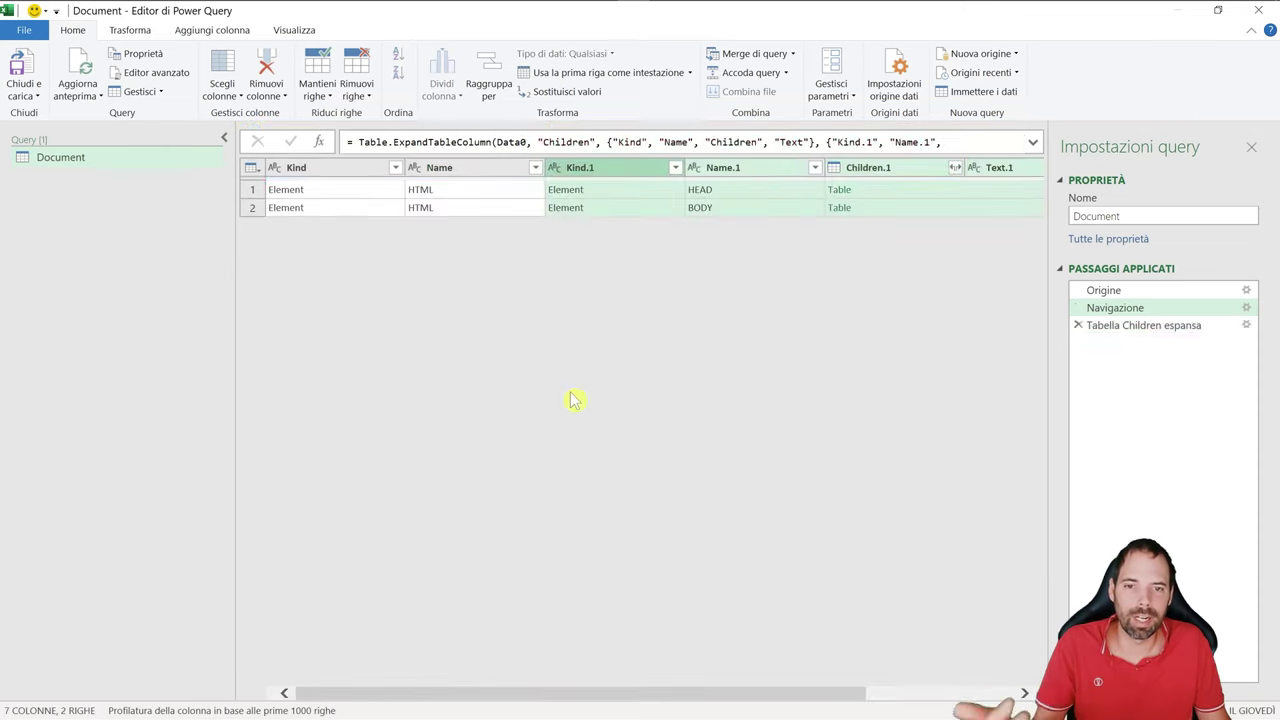
# - Inspect the resulting HEAD and BODY rows, then close Power Query without keeping the query
pyautogui.click(881, 212)
pyautogui.click(733, 208)
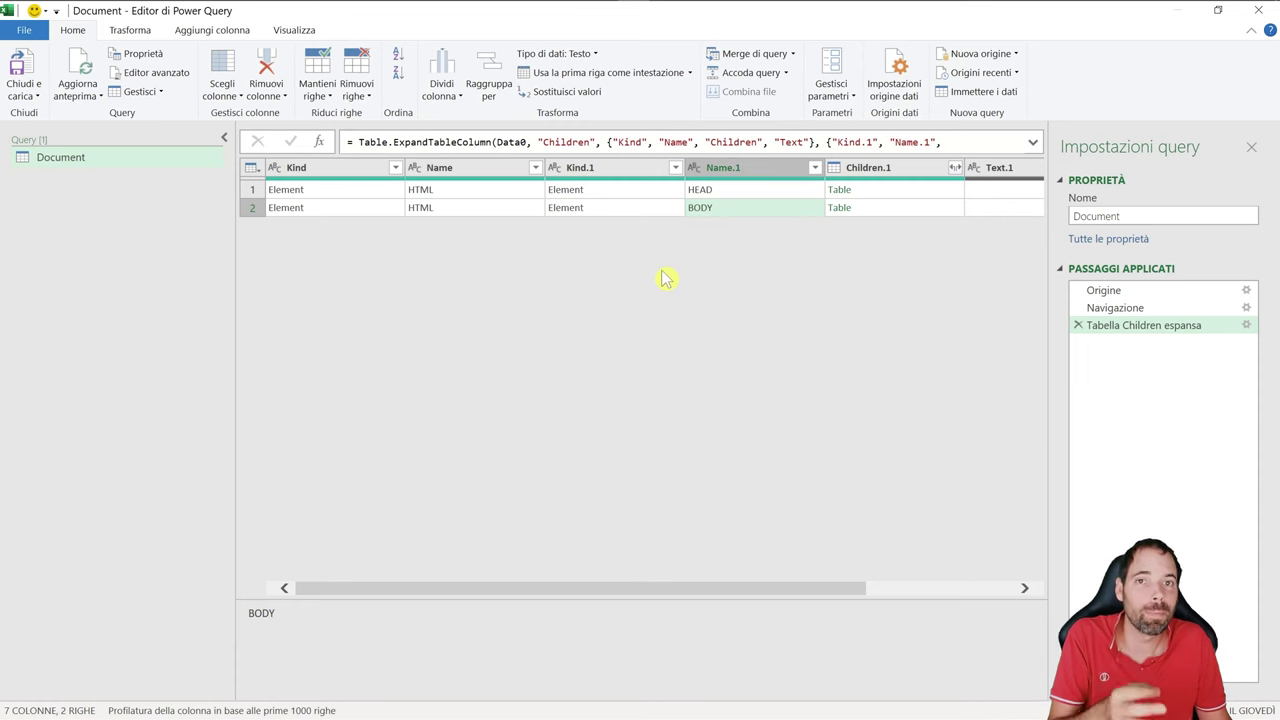
pyautogui.click(1257, 10)
pyautogui.click(729, 390)
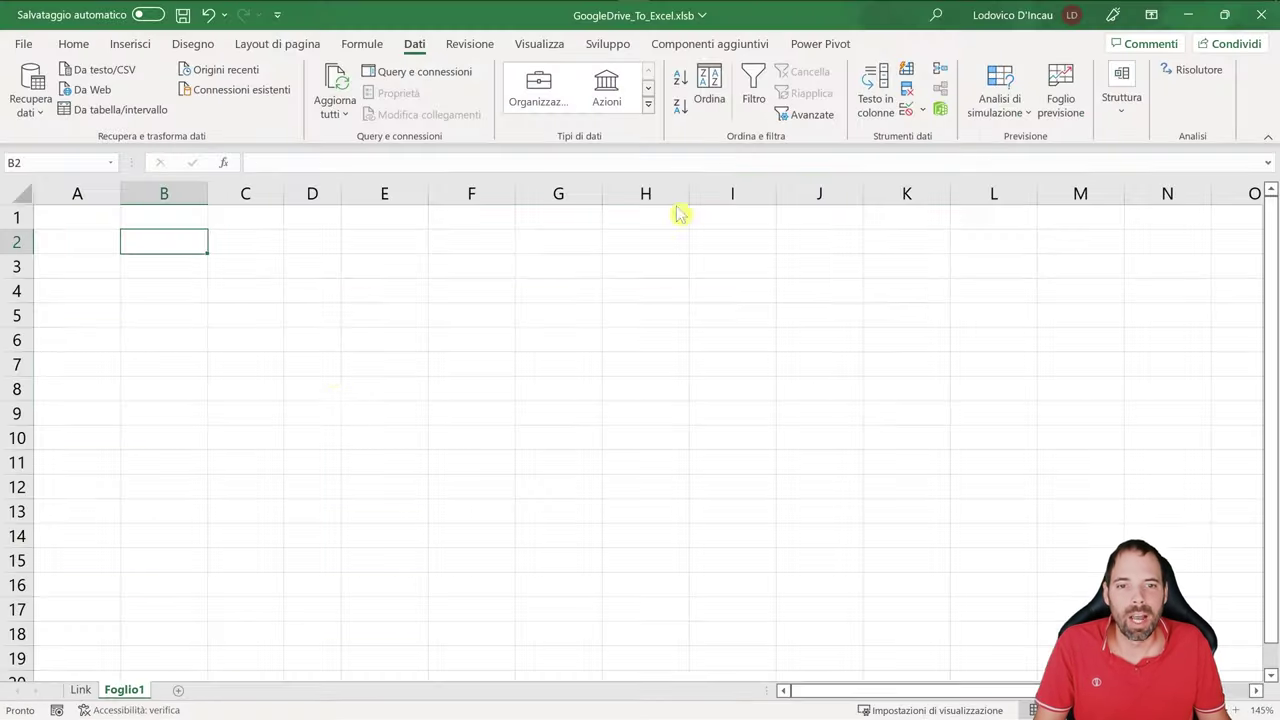
# - On the Link sheet, review the export-link pattern in row 4 and mark the file ID in B8
pyautogui.click(80, 689)
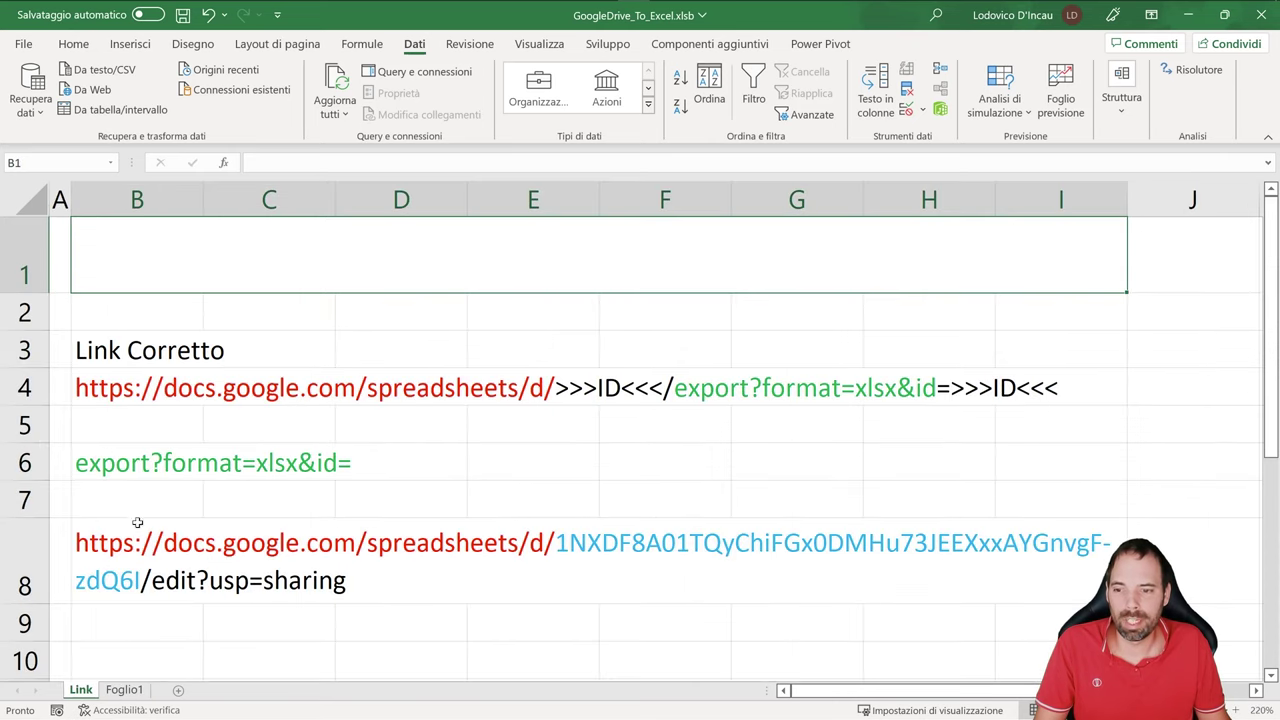
pyautogui.click(133, 567)
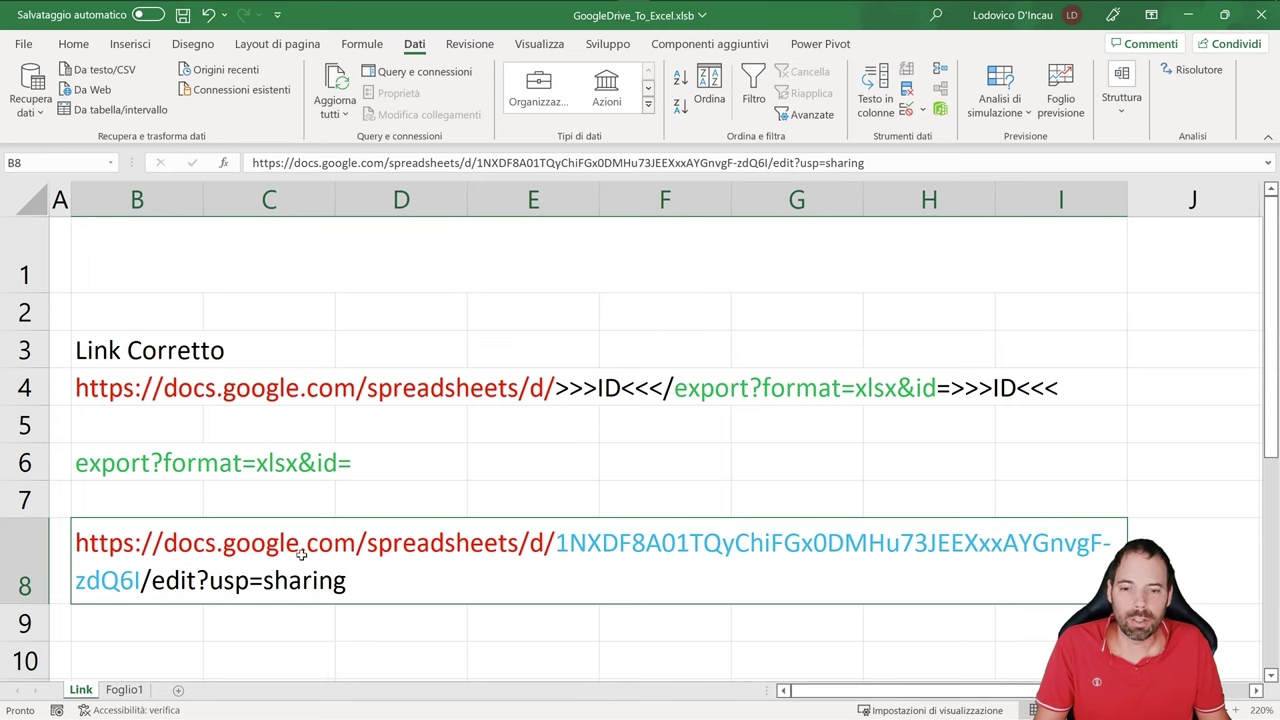
pyautogui.moveTo(113, 399); pyautogui.dragTo(1027, 389)
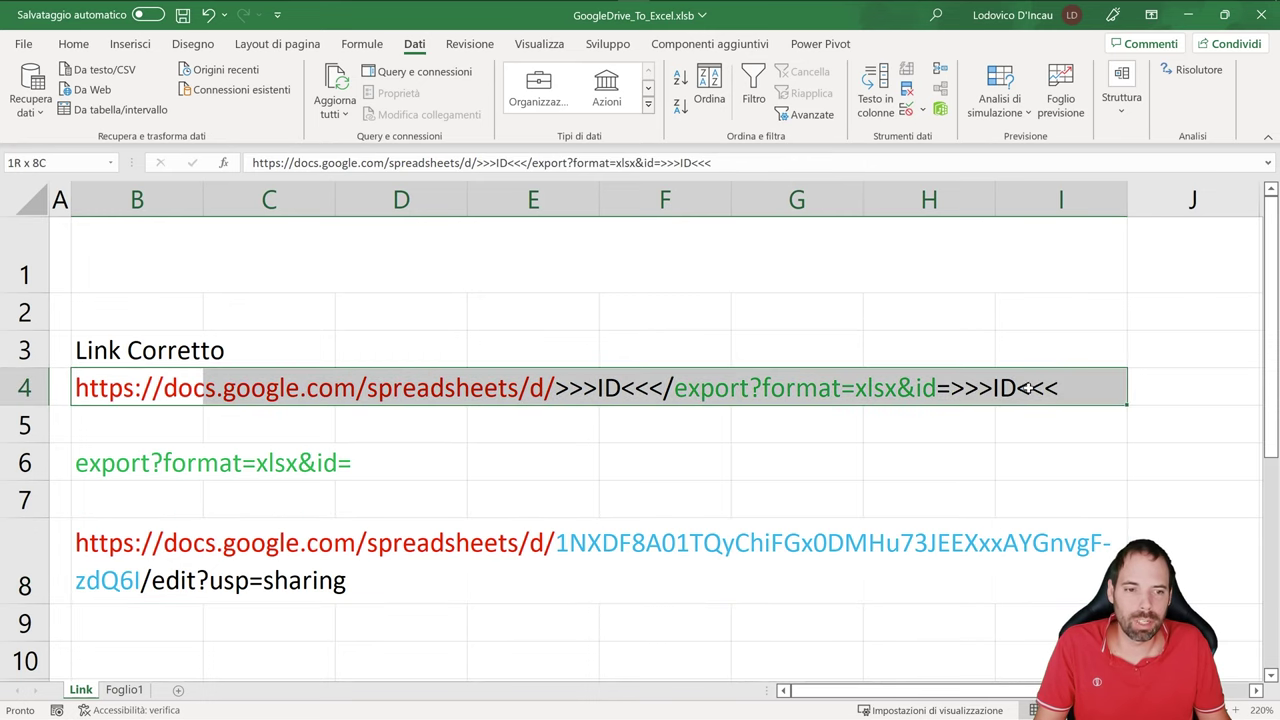
pyautogui.click(188, 540)
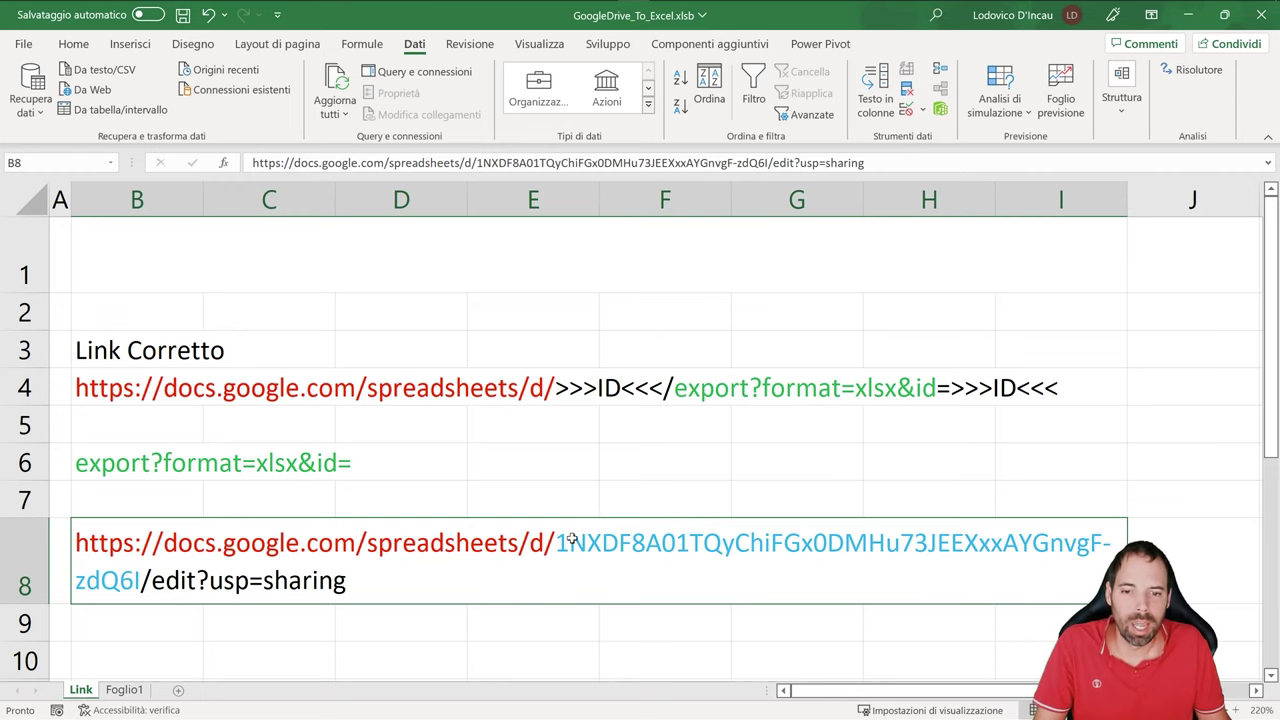
pyautogui.doubleClick(571, 540)
pyautogui.moveTo(557, 542); pyautogui.dragTo(145, 581)
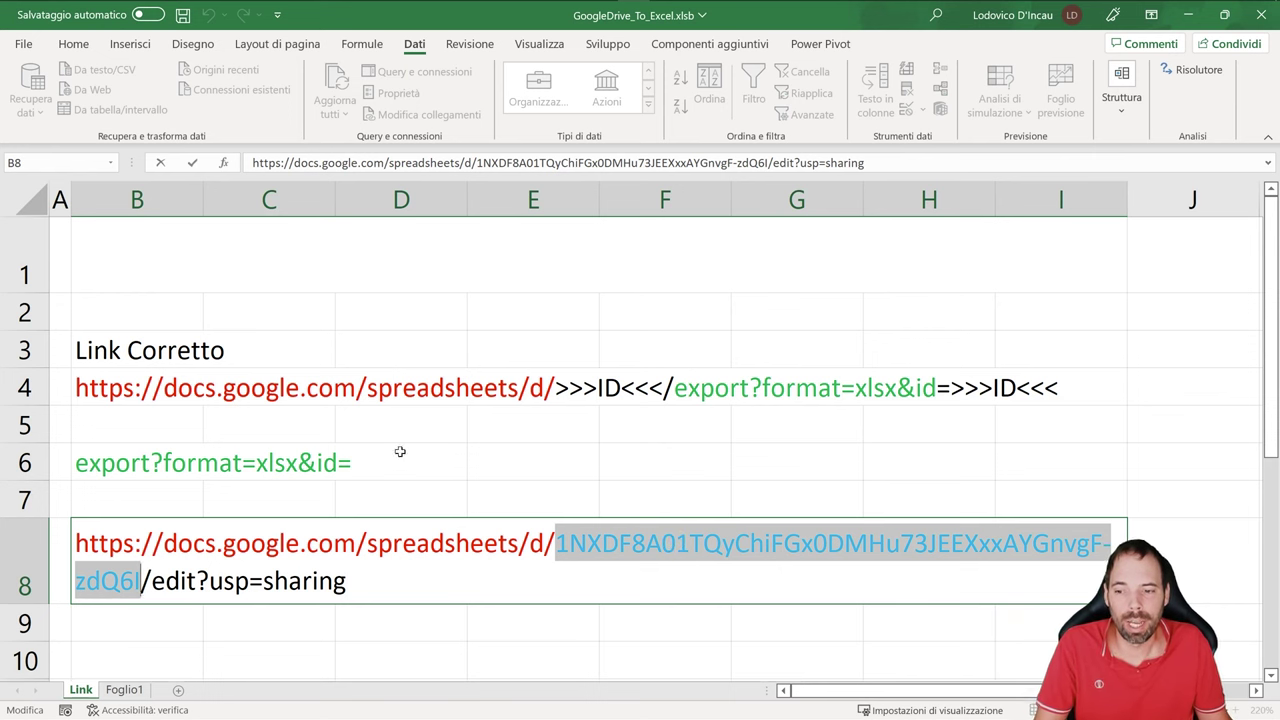
pyautogui.press('Return')
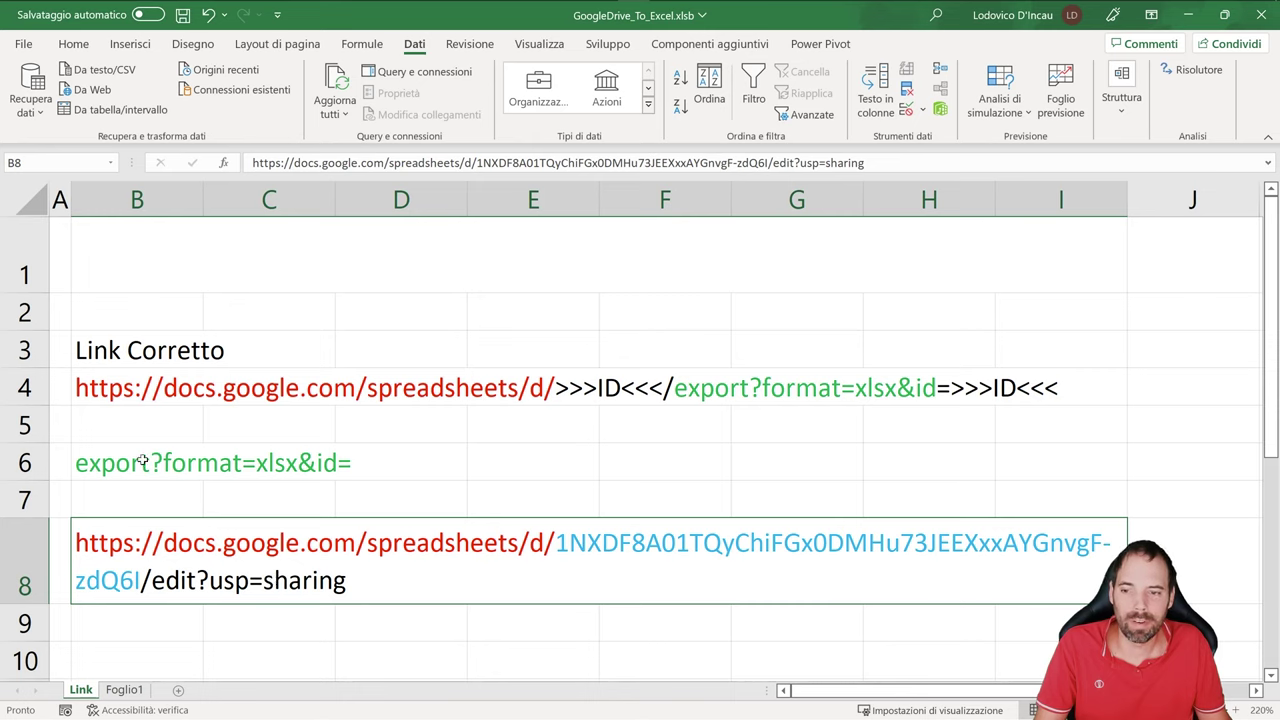
# - Copy the share link from B8 into B1 and copy the export?format=xlsx&id= text
pyautogui.hotkey('ctrl', 'c')
pyautogui.click(131, 266)
pyautogui.hotkey('ctrl', 'v')
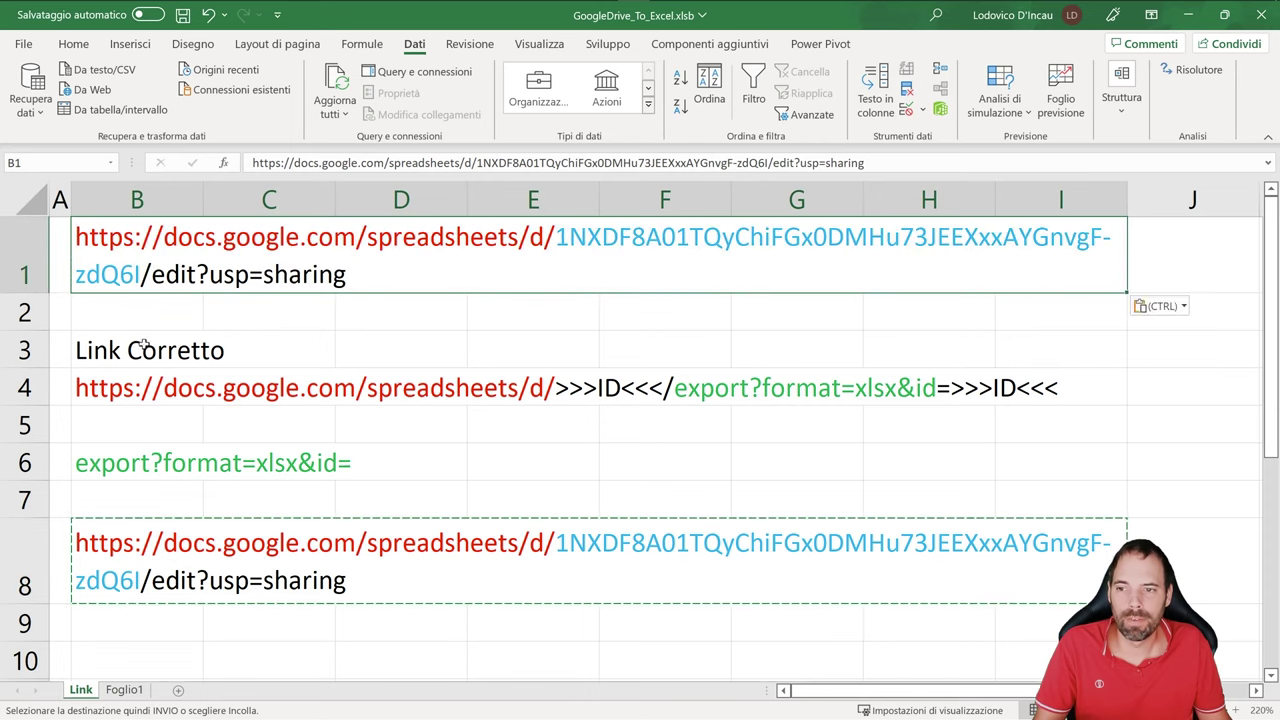
pyautogui.press('Escape')
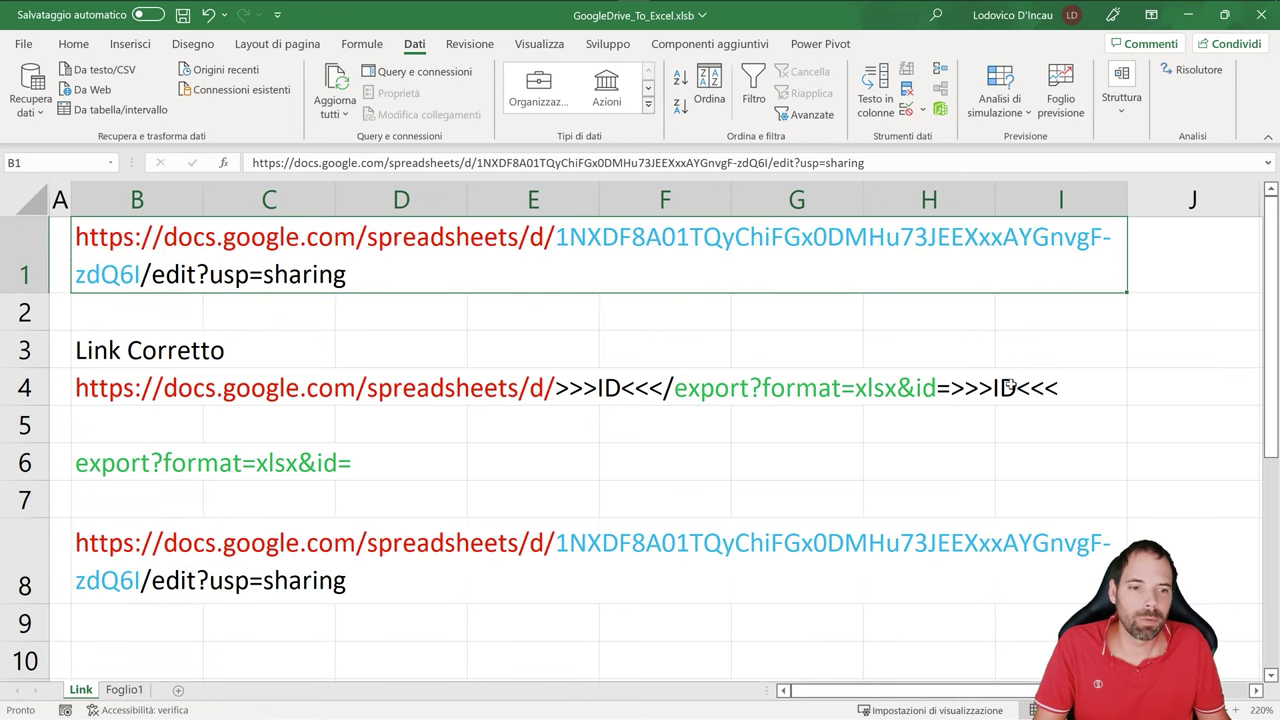
pyautogui.click(131, 465)
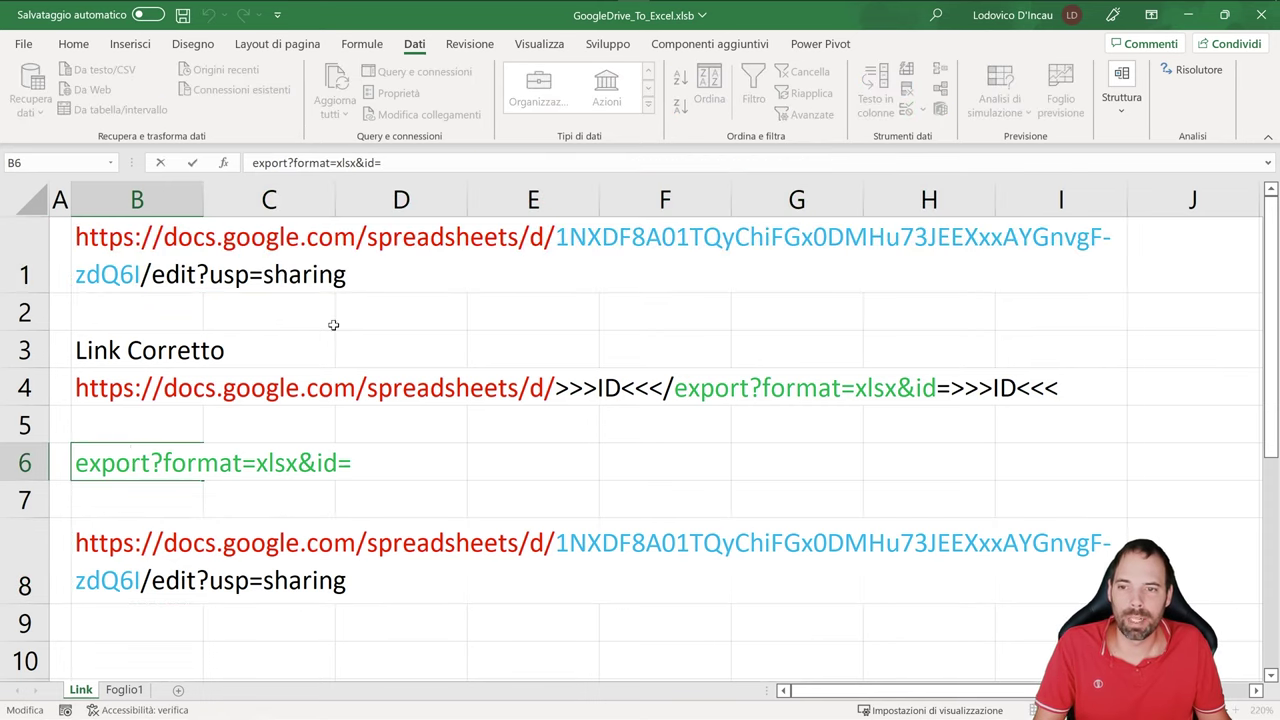
pyautogui.moveTo(424, 166); pyautogui.dragTo(68, 178)
pyautogui.press('Escape')
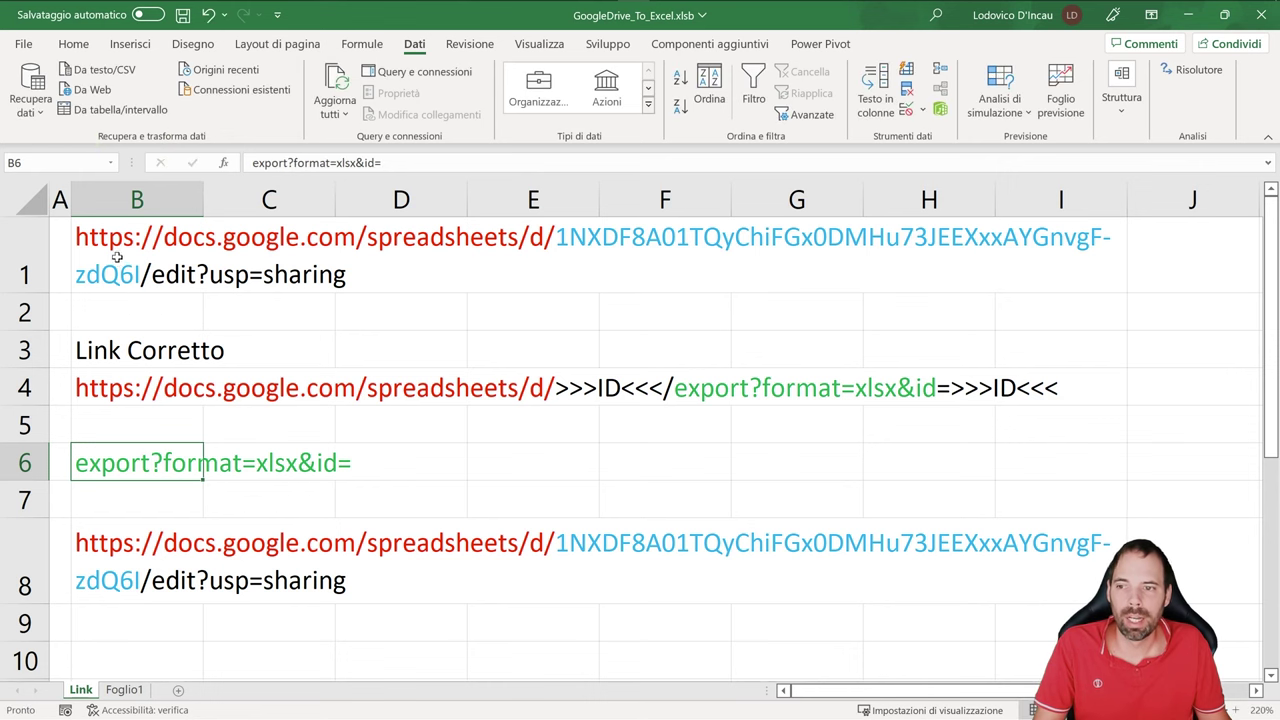
# - In B1, replace edit?usp=sharing with export?format=xlsx&id=, append the file ID, and copy the URL
pyautogui.doubleClick(136, 272)
pyautogui.moveTo(152, 278); pyautogui.dragTo(363, 303)
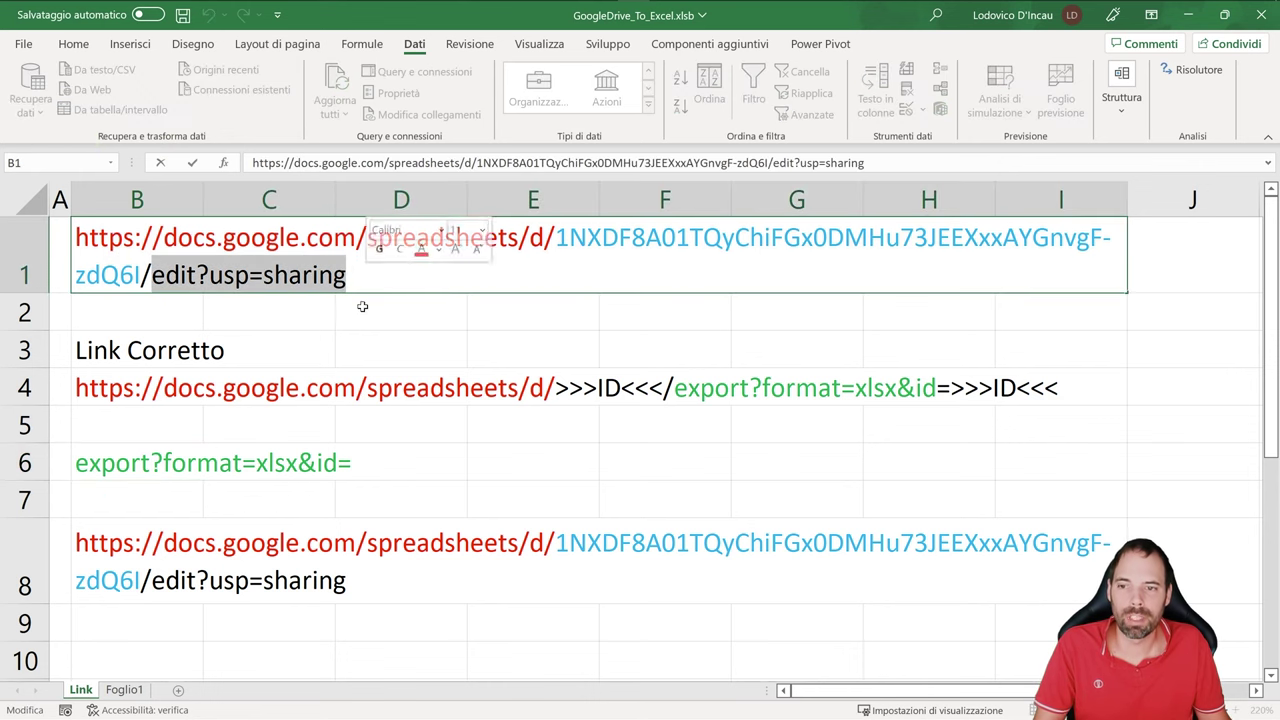
pyautogui.hotkey('ctrl', 'v')
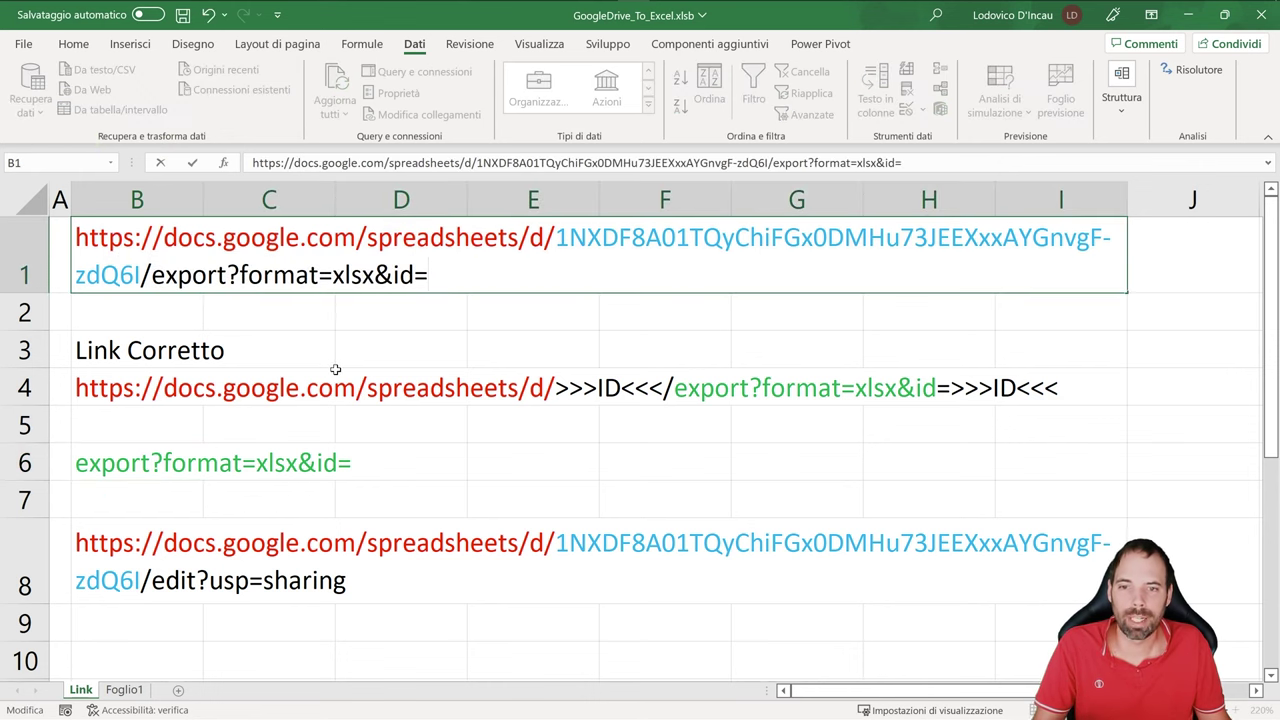
pyautogui.moveTo(557, 238); pyautogui.dragTo(155, 278)
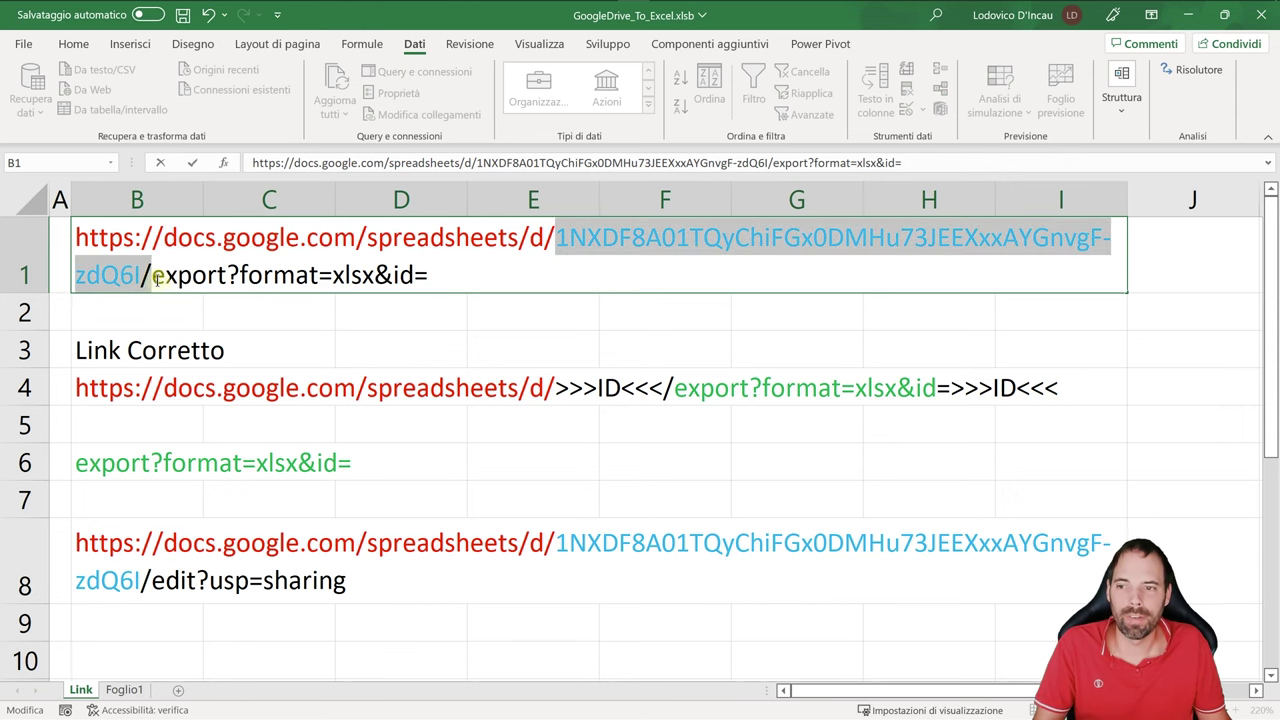
pyautogui.hotkey('ctrl', 'c')
pyautogui.click(430, 277)
pyautogui.hotkey('ctrl', 'v')
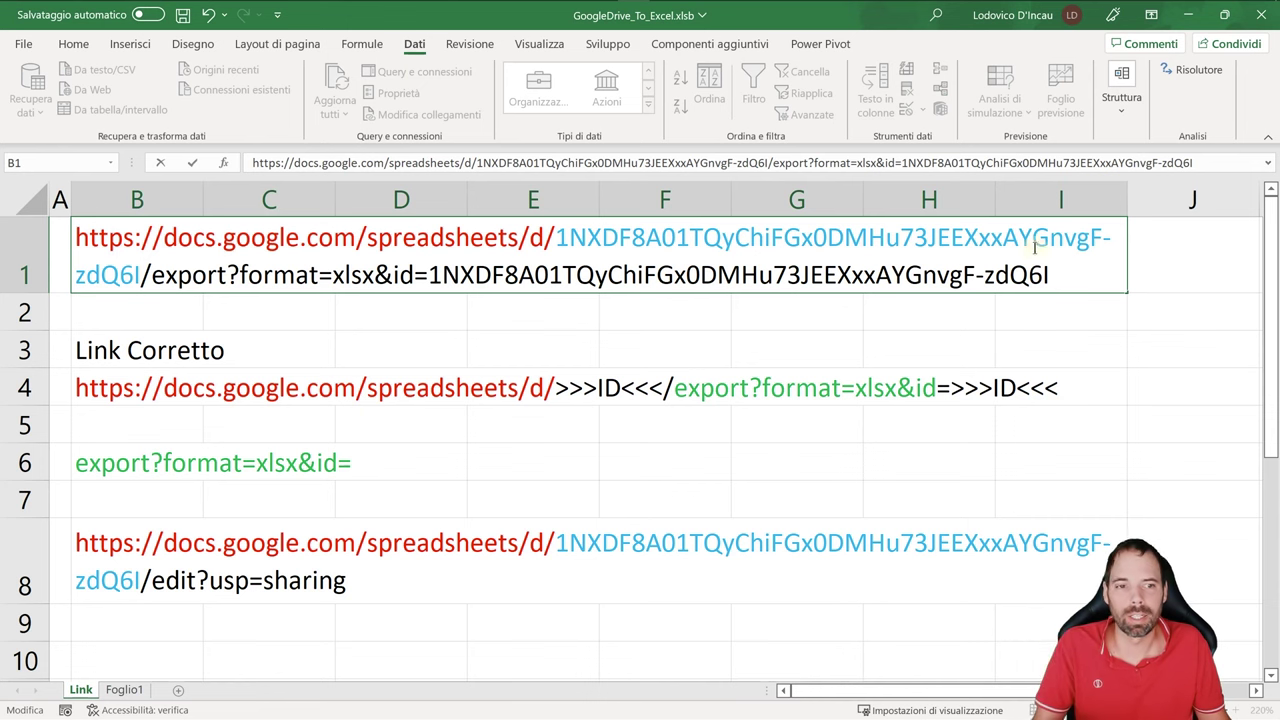
pyautogui.moveTo(1082, 276); pyautogui.dragTo(8, 175)
pyautogui.hotkey('ctrl', 'c')
pyautogui.press('Escape')
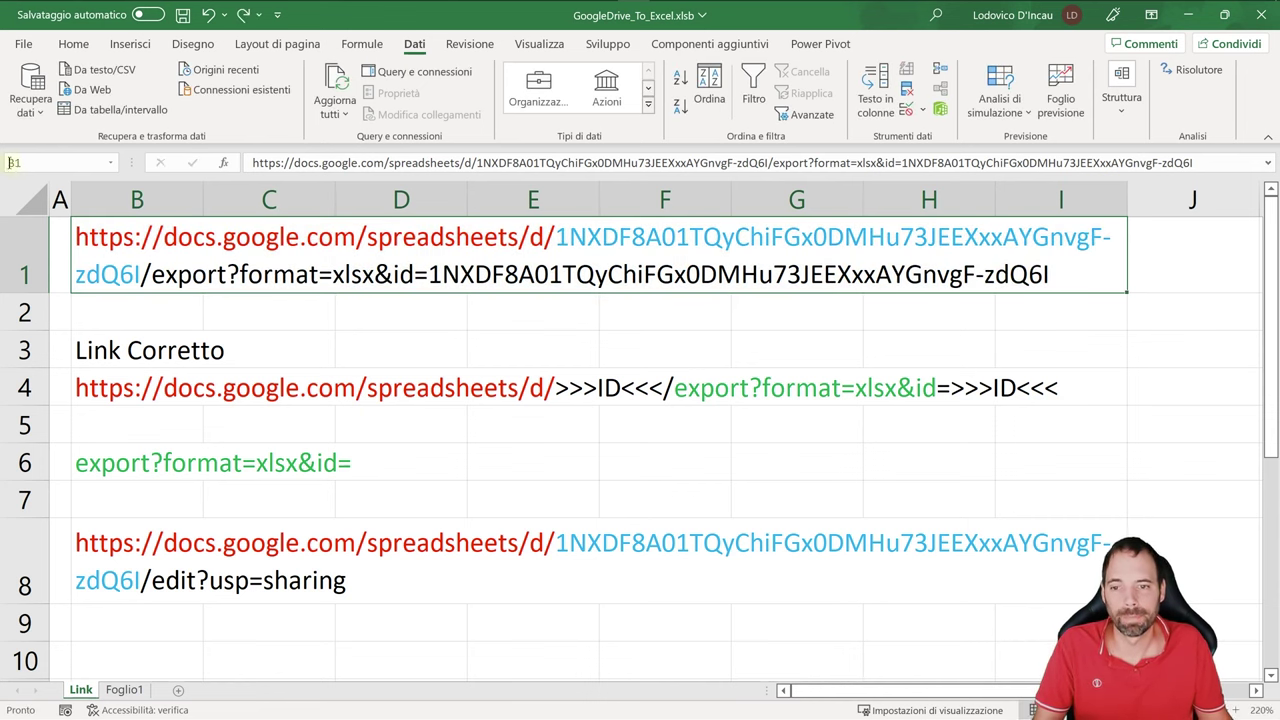
pyautogui.click(124, 689)
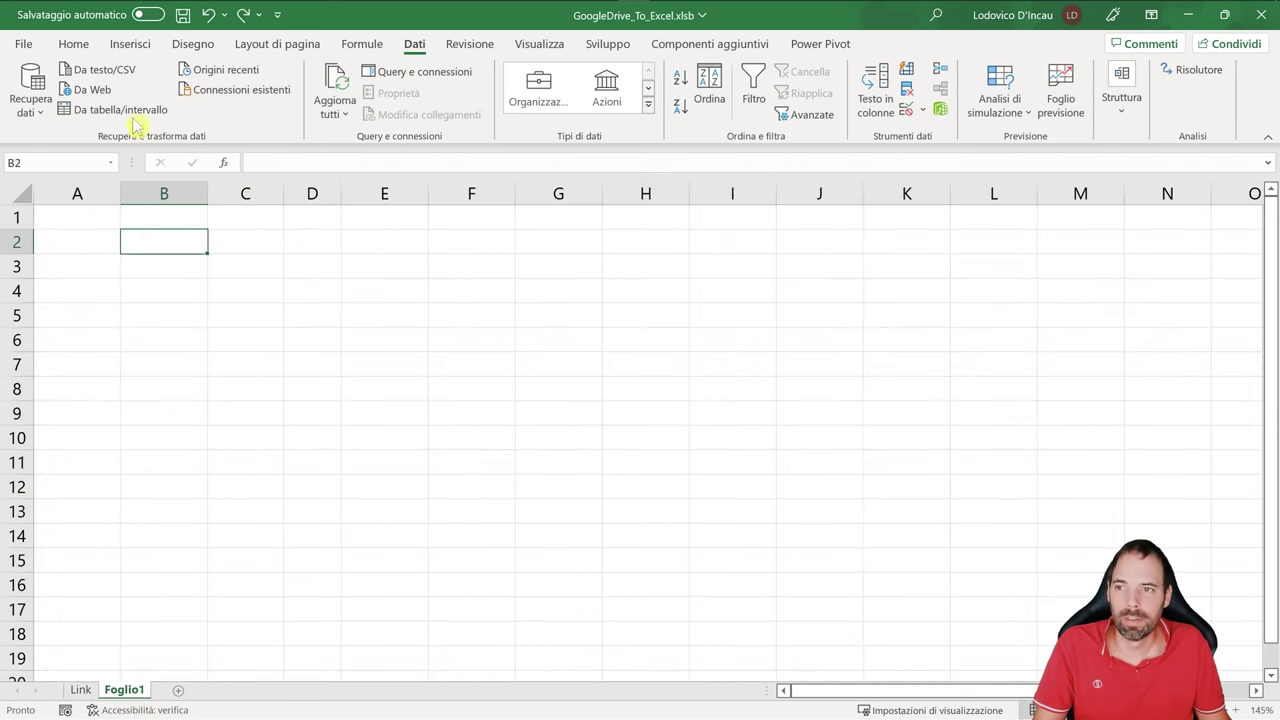
# - Run a Da Web query on the copied export link and preview Foglio1's Brand/Qty data
pyautogui.click(88, 89)
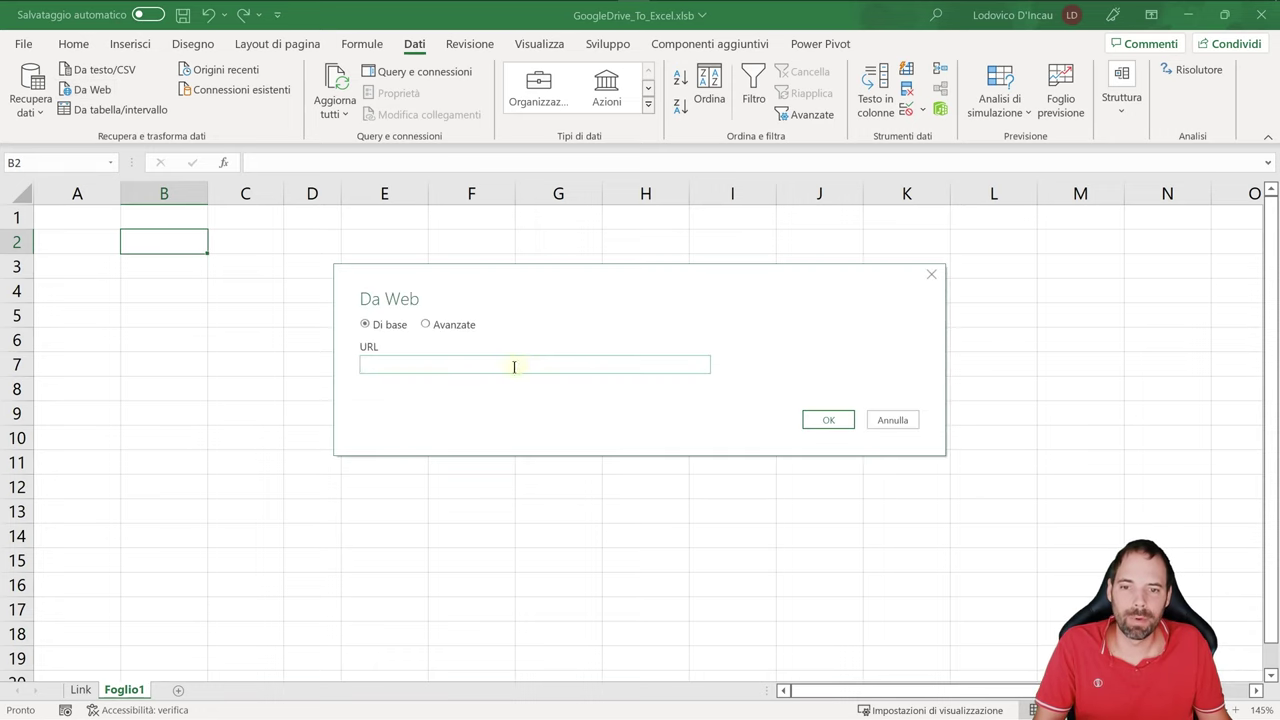
pyautogui.hotkey('ctrl', 'v')
pyautogui.click(797, 420)
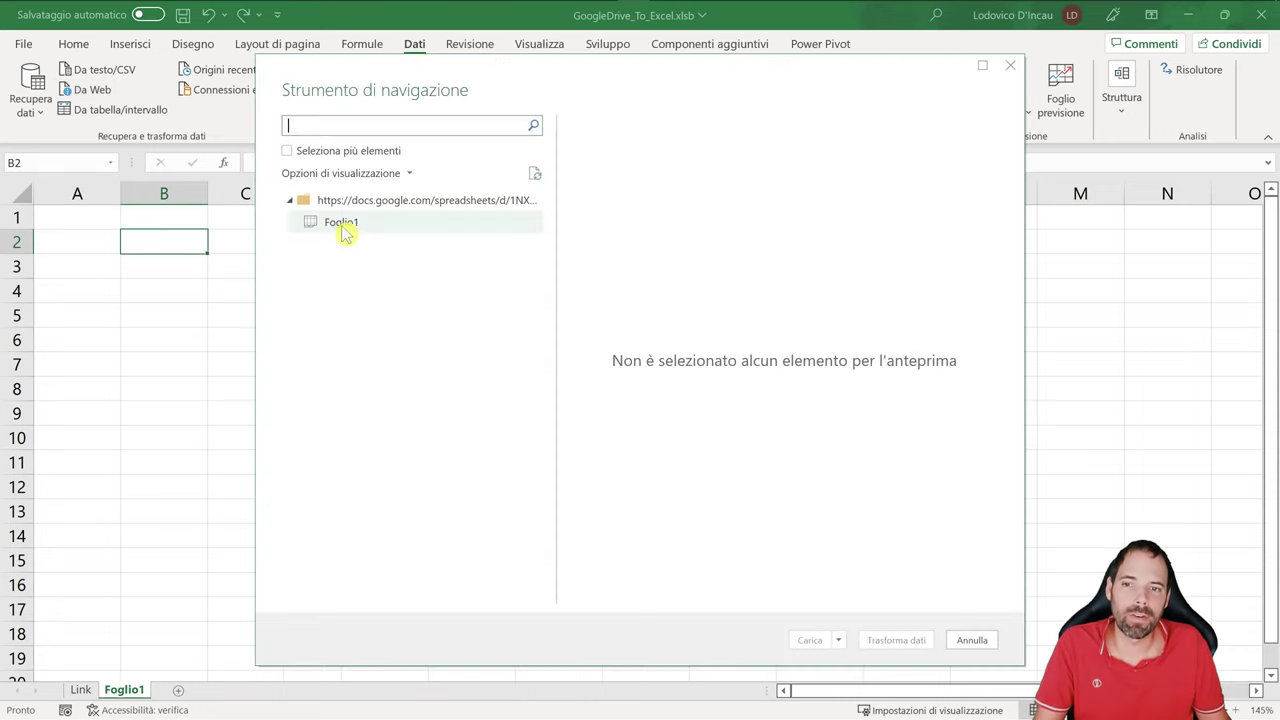
pyautogui.click(344, 232)
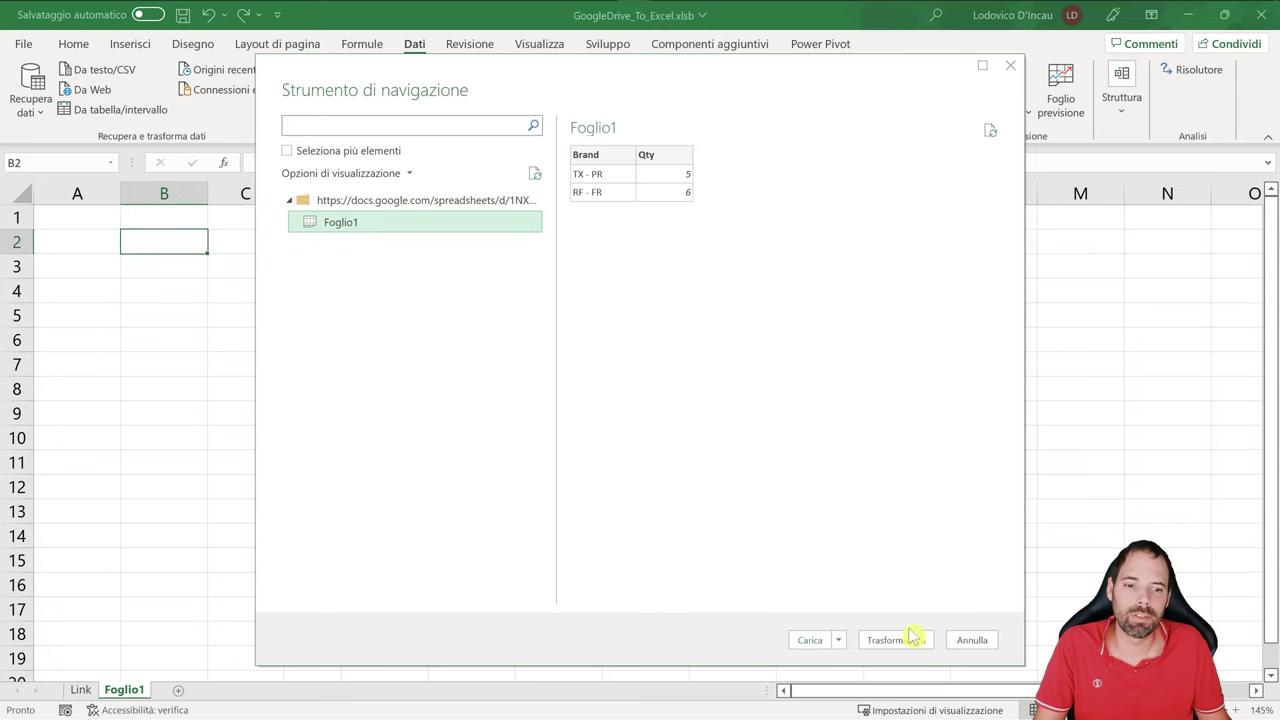
# - Load the query as a table at =$B$2 on Foglio1, outside the data model
pyautogui.click(838, 640)
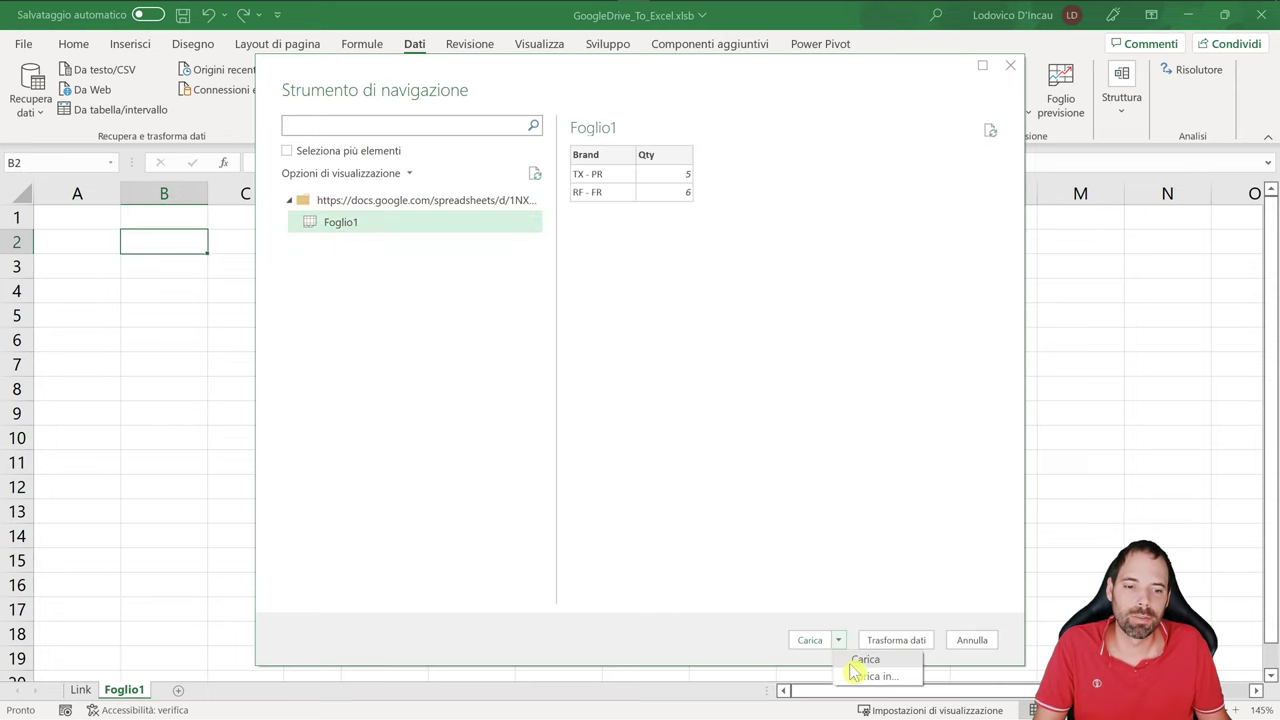
pyautogui.click(866, 677)
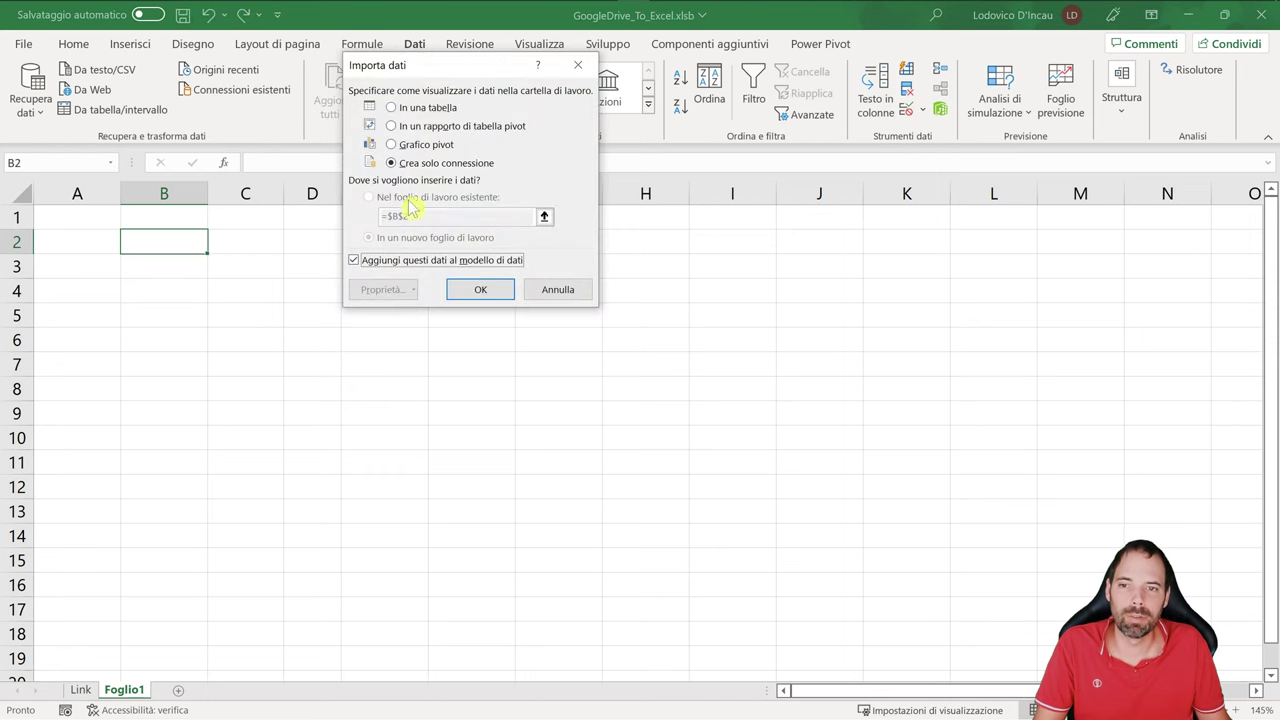
pyautogui.click(428, 110)
pyautogui.click(410, 198)
pyautogui.click(400, 260)
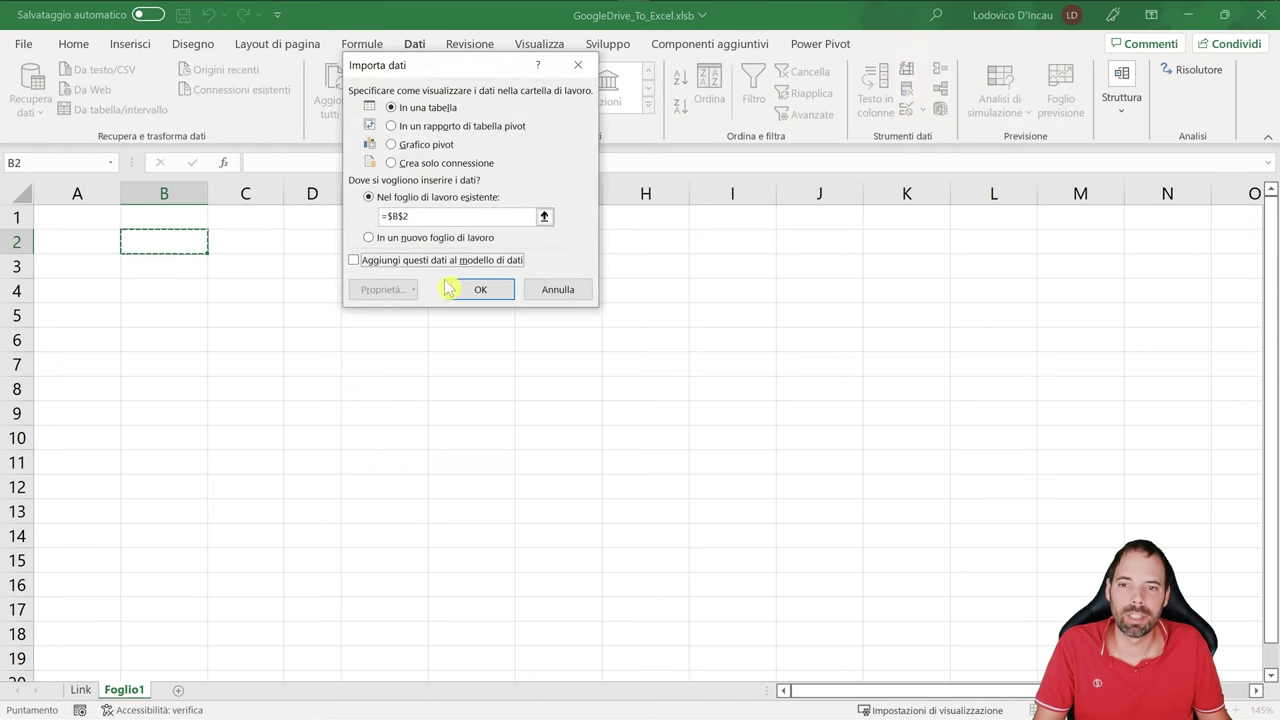
pyautogui.click(479, 292)
pyautogui.click(479, 296)
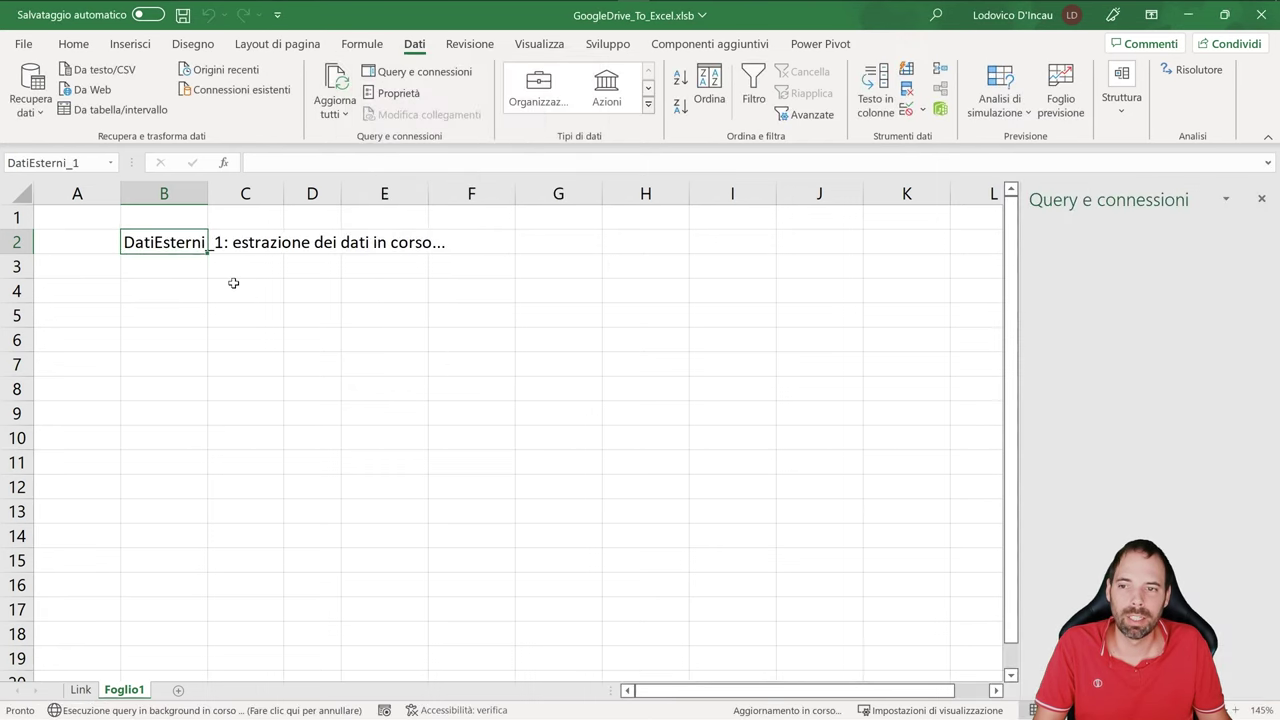
pyautogui.click(189, 276)
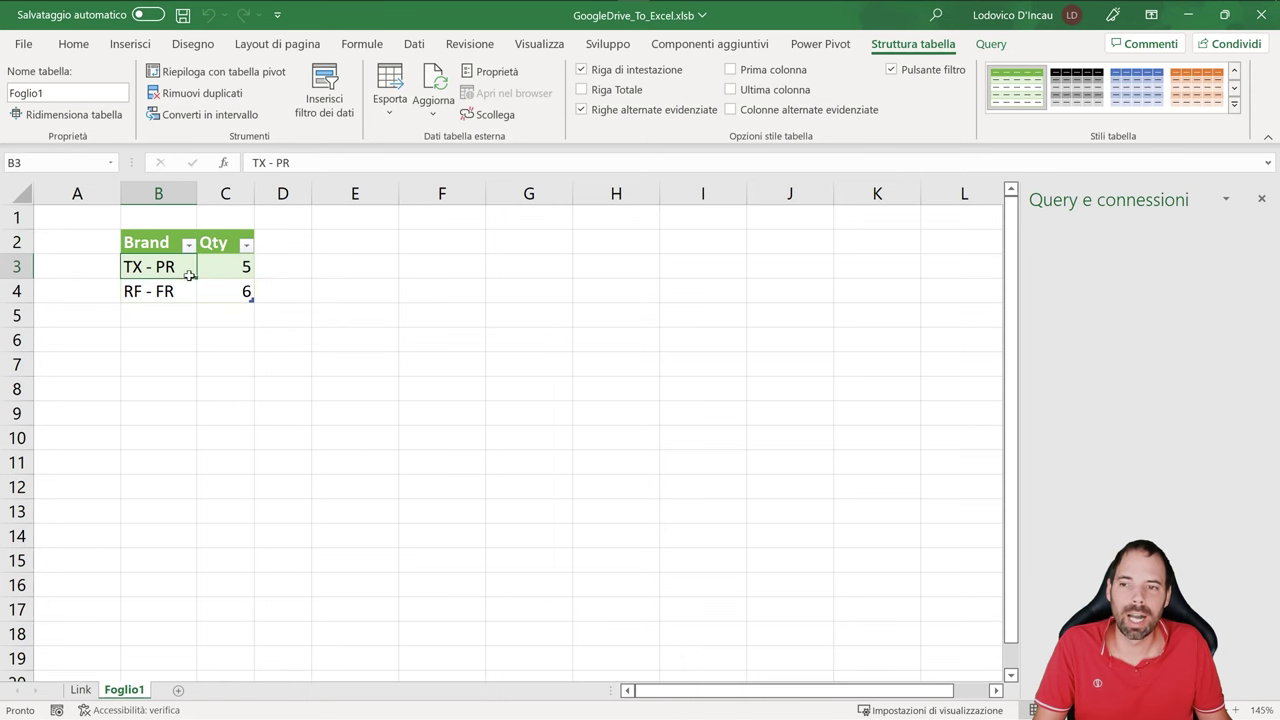
pyautogui.click(1261, 198)
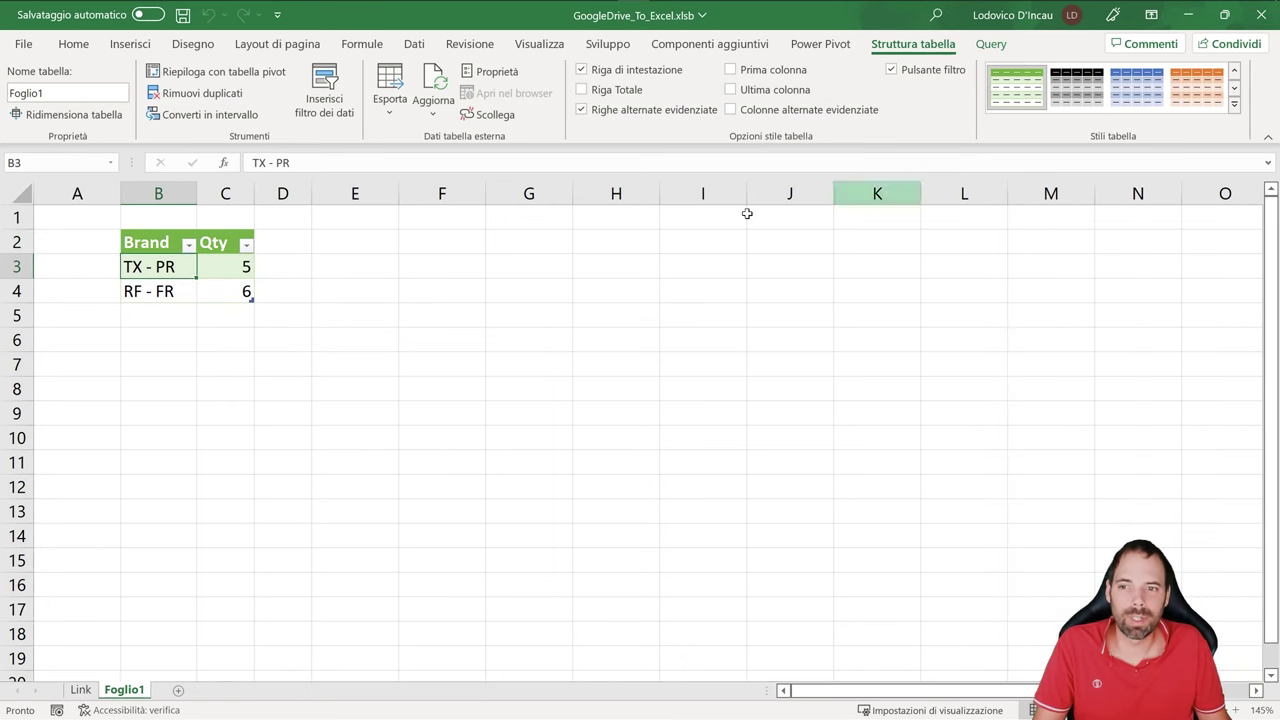
# - Duplicate the RF - FR row in the Google Sheets source
pyautogui.hotkey('alt', 'Tab')
pyautogui.moveTo(79, 283); pyautogui.dragTo(180, 286)
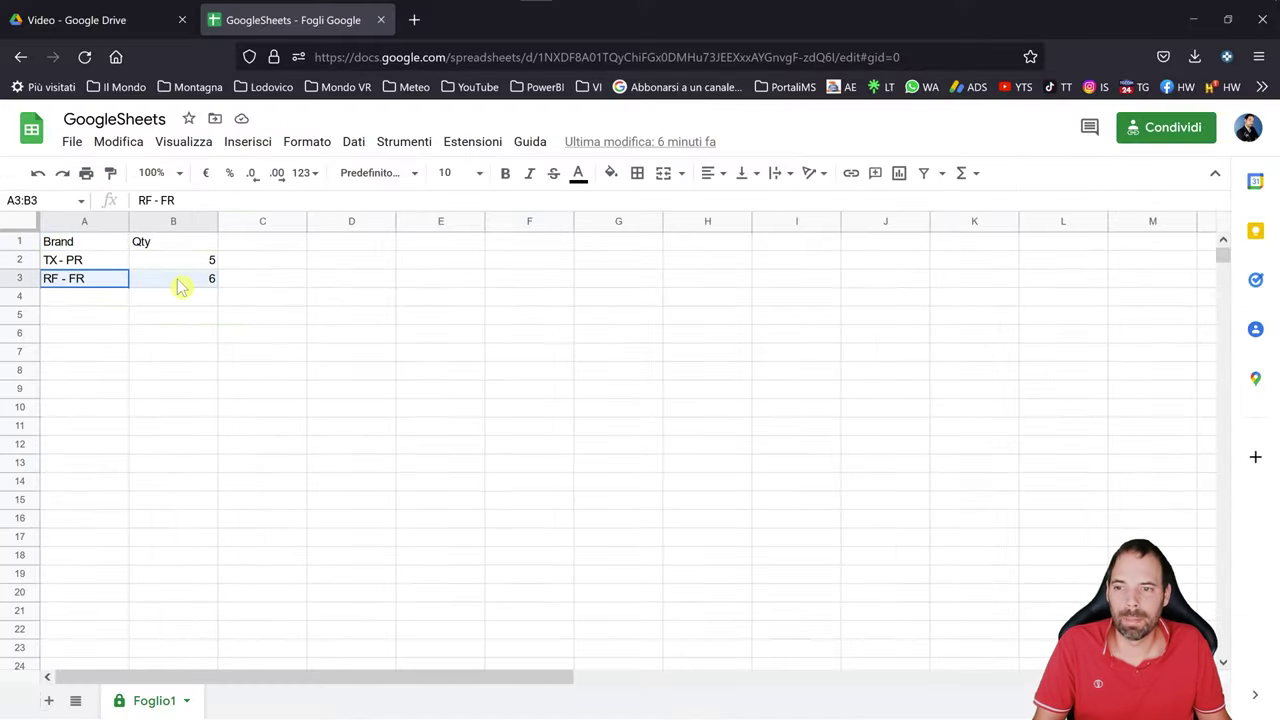
pyautogui.hotkey('ctrl', 'c')
pyautogui.click(86, 300)
pyautogui.hotkey('ctrl', 'v')
pyautogui.click(105, 352)
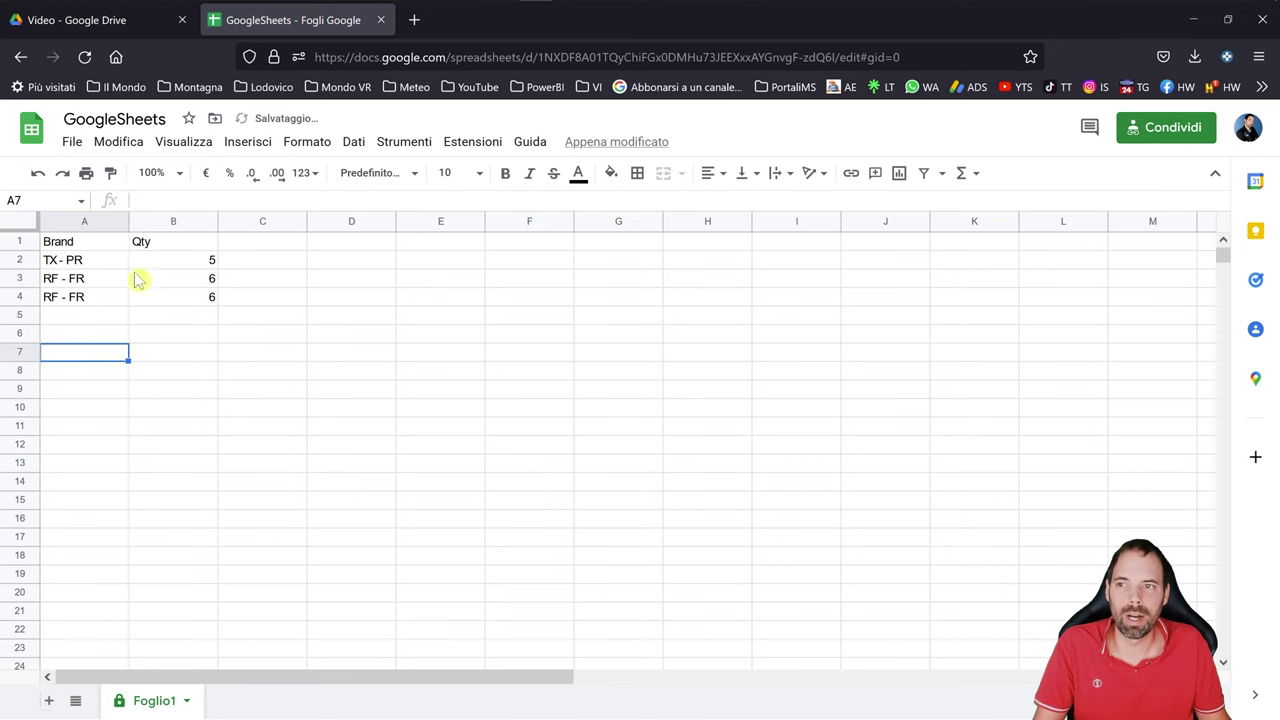
# - Refresh the loaded Excel table with Aggiorna to pull in the new row
pyautogui.hotkey('alt', 'Tab')
pyautogui.rightClick(194, 270)
pyautogui.click(240, 320)
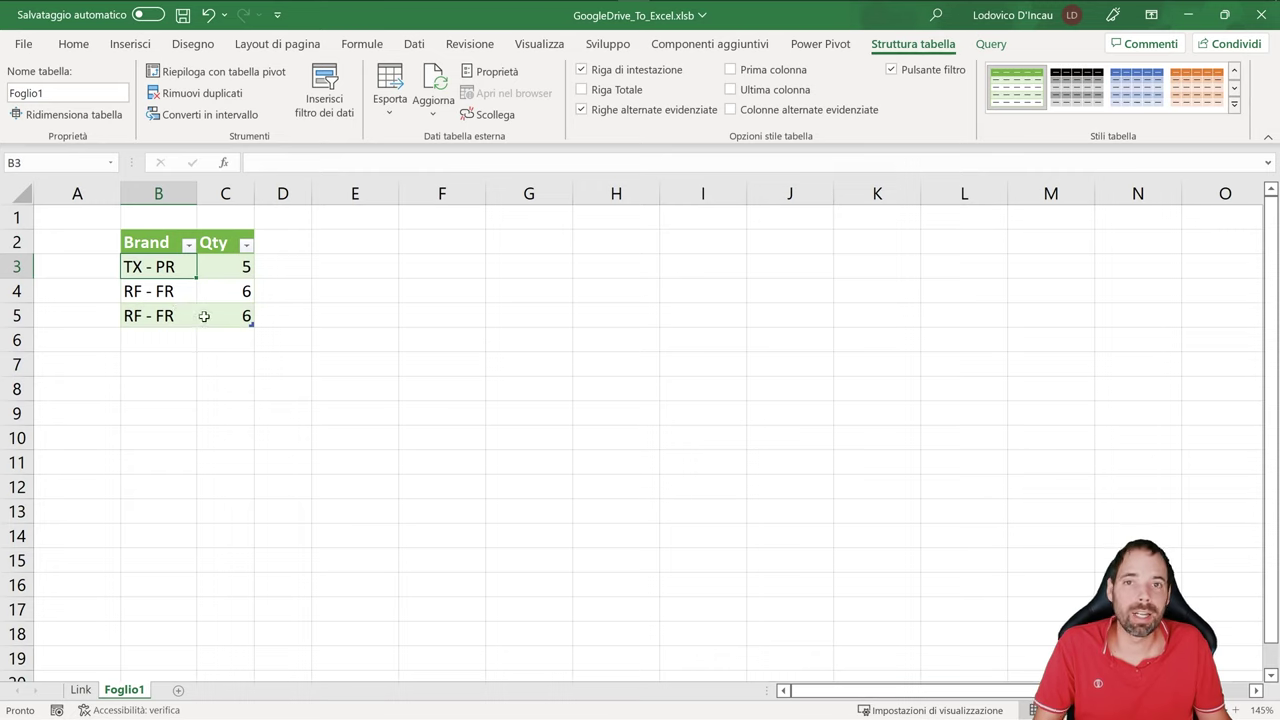
# - Verify the table's new third row, RF - FR 6, against the Google Sheets source
pyautogui.click(204, 316)
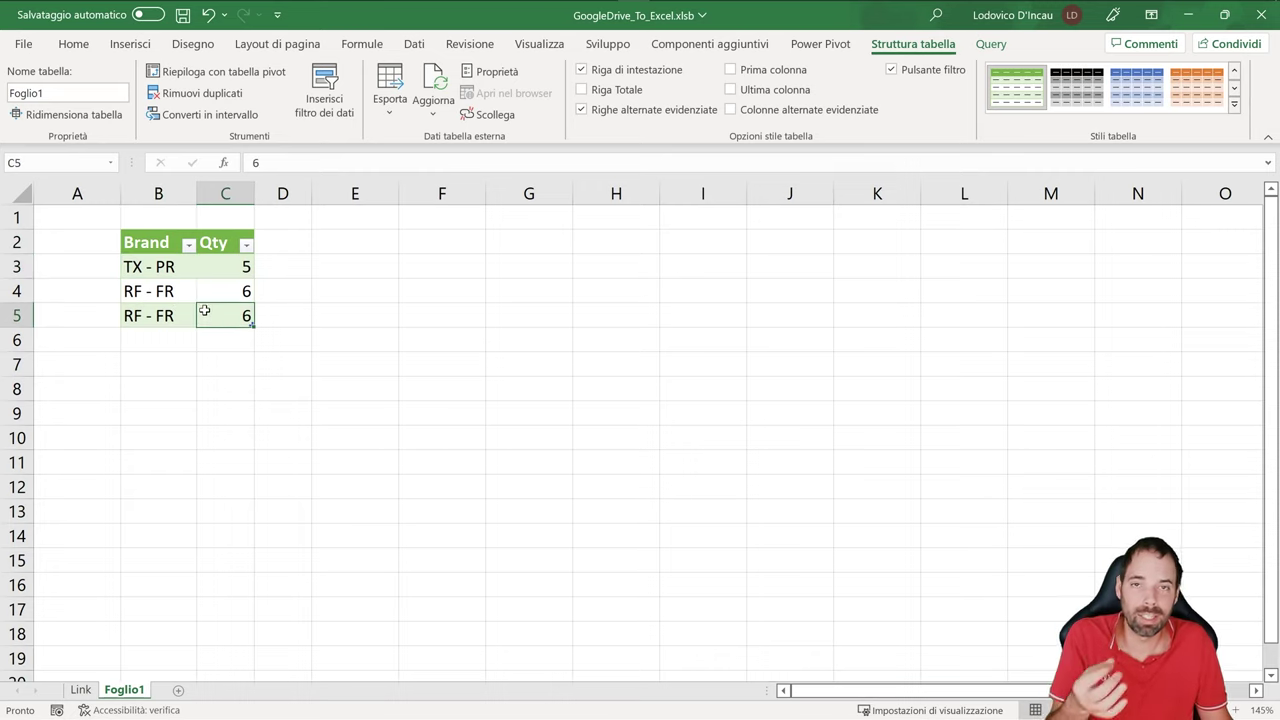
pyautogui.click(194, 291)
pyautogui.click(212, 290)
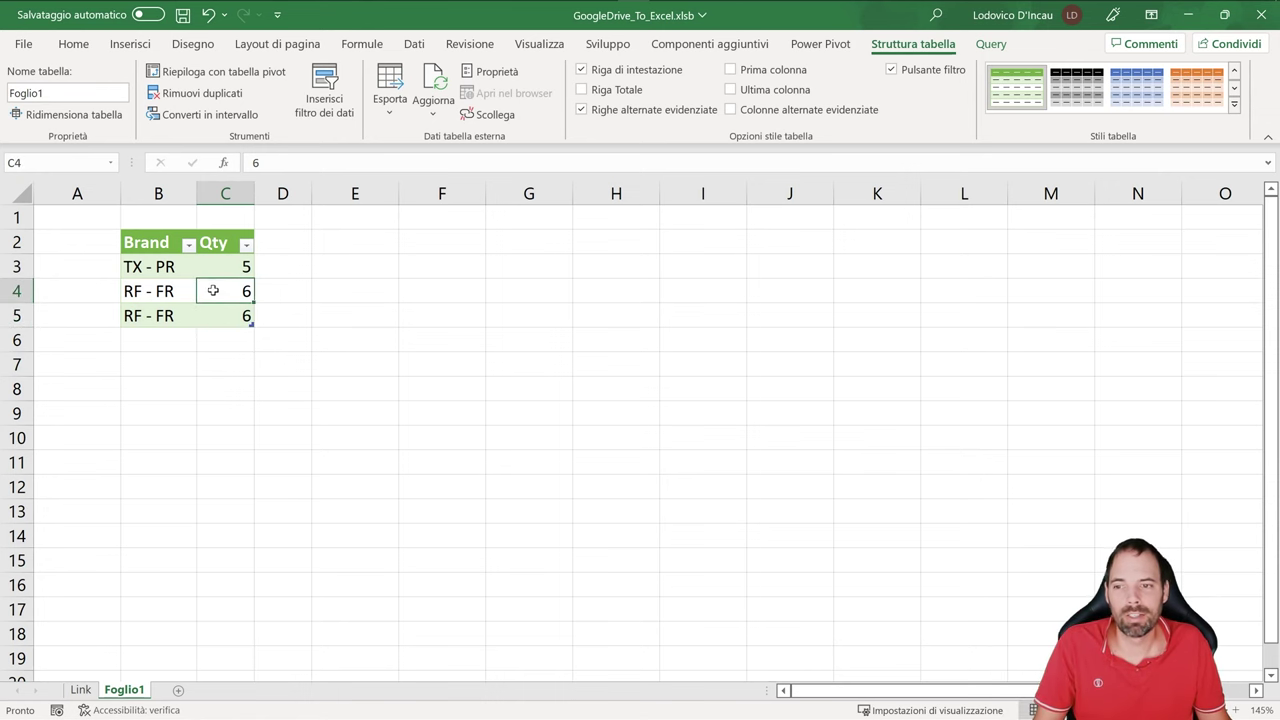
pyautogui.hotkey('alt', 'Tab')
pyautogui.hotkey('alt', 'Tab')
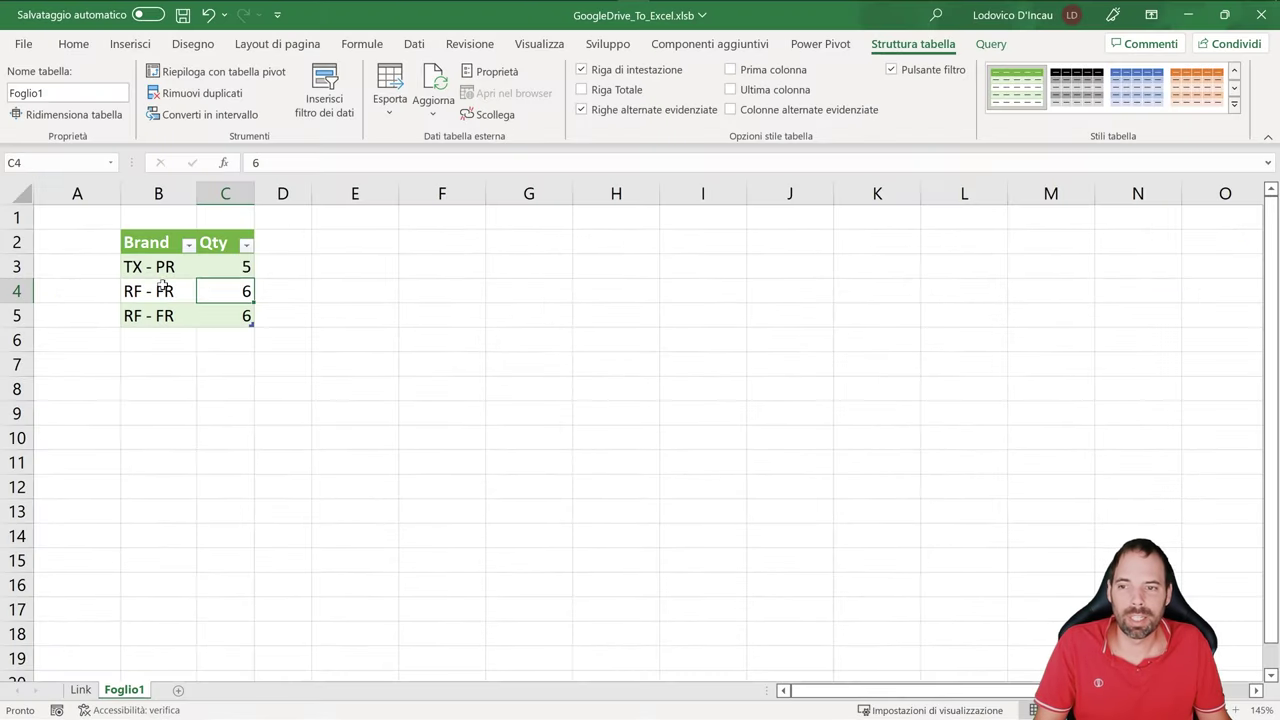
pyautogui.click(190, 286)
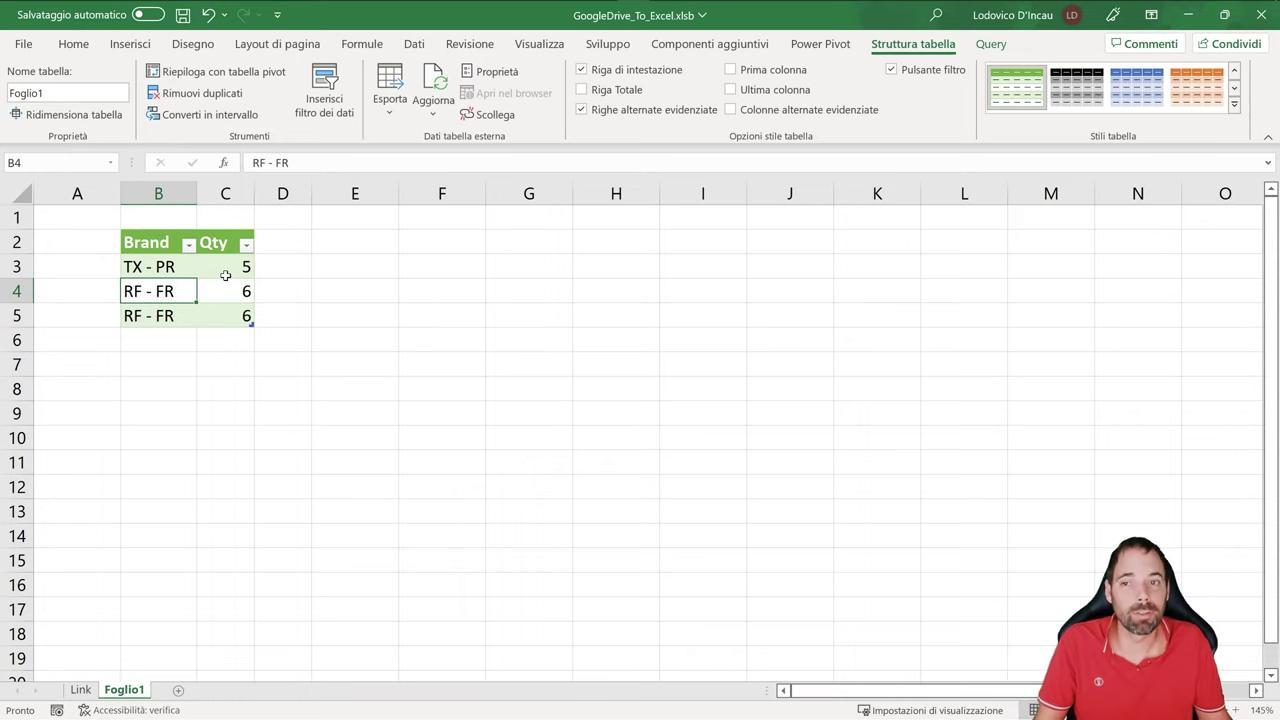
# - Close the Google Sheets browser tab and return to the Google Drive Video folder
pyautogui.hotkey('alt', 'Tab')
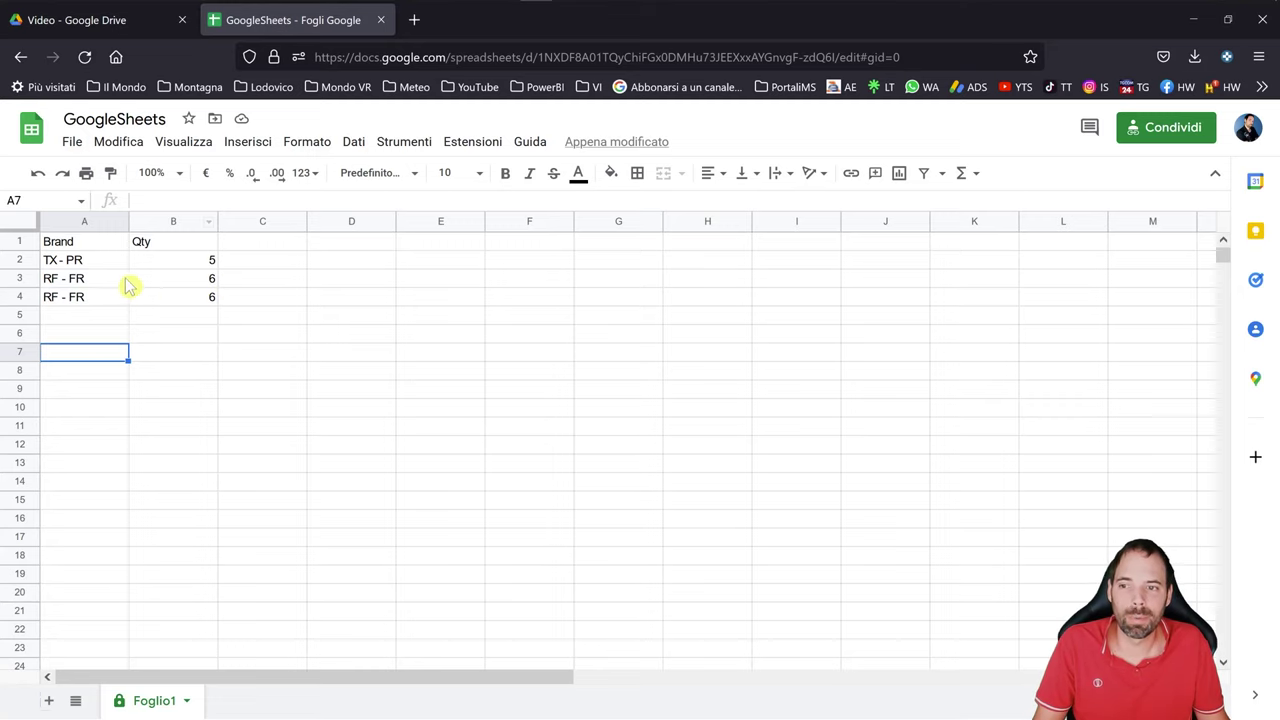
pyautogui.click(381, 20)
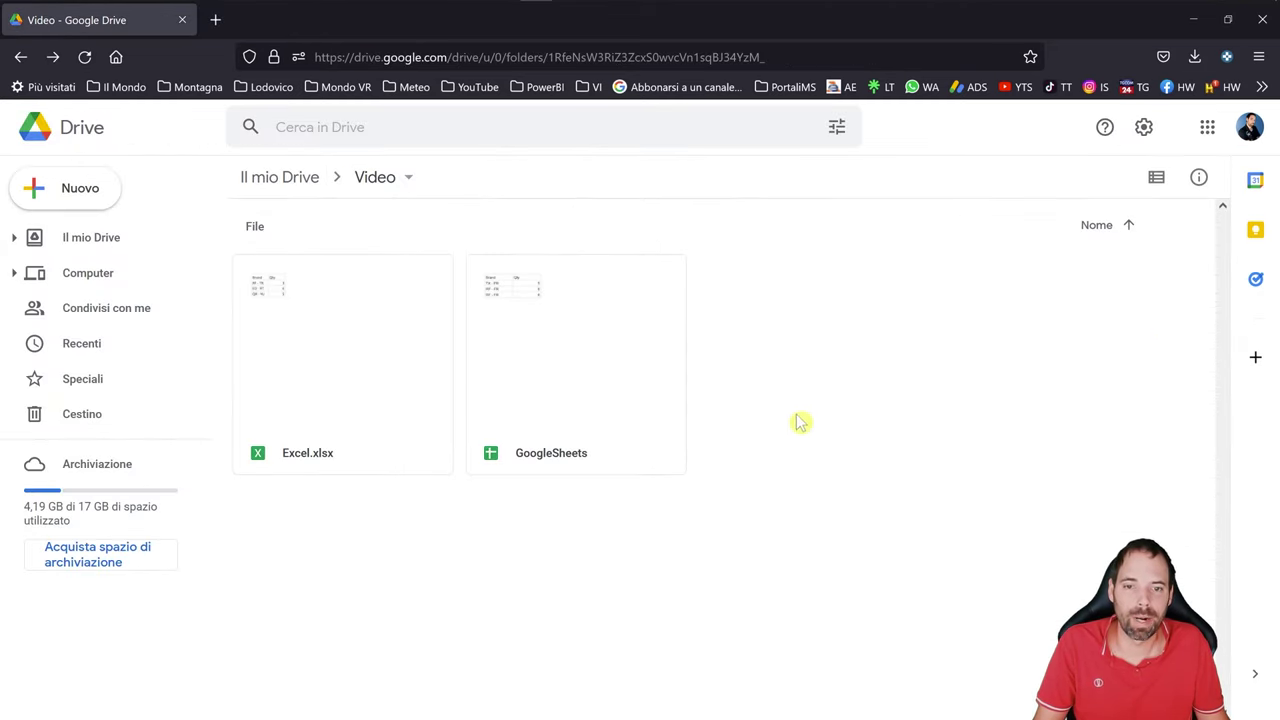
pyautogui.hotkey('alt', 'Tab')
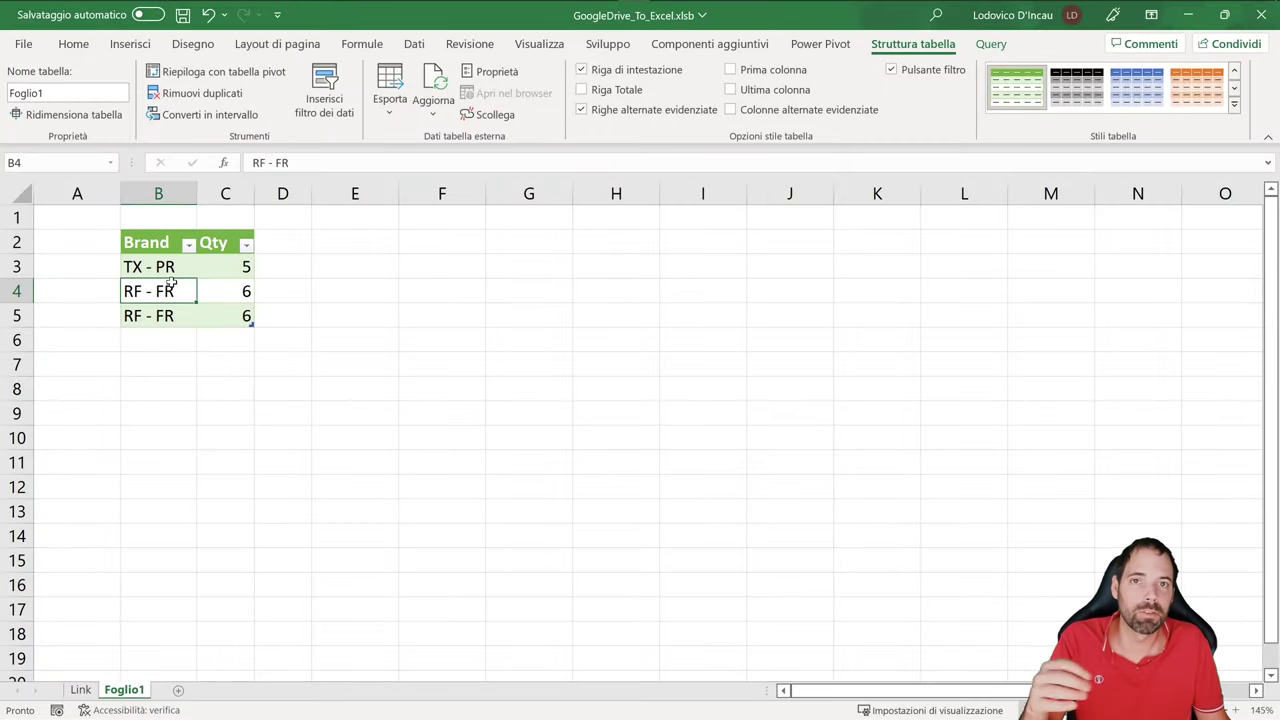
pyautogui.click(153, 245)
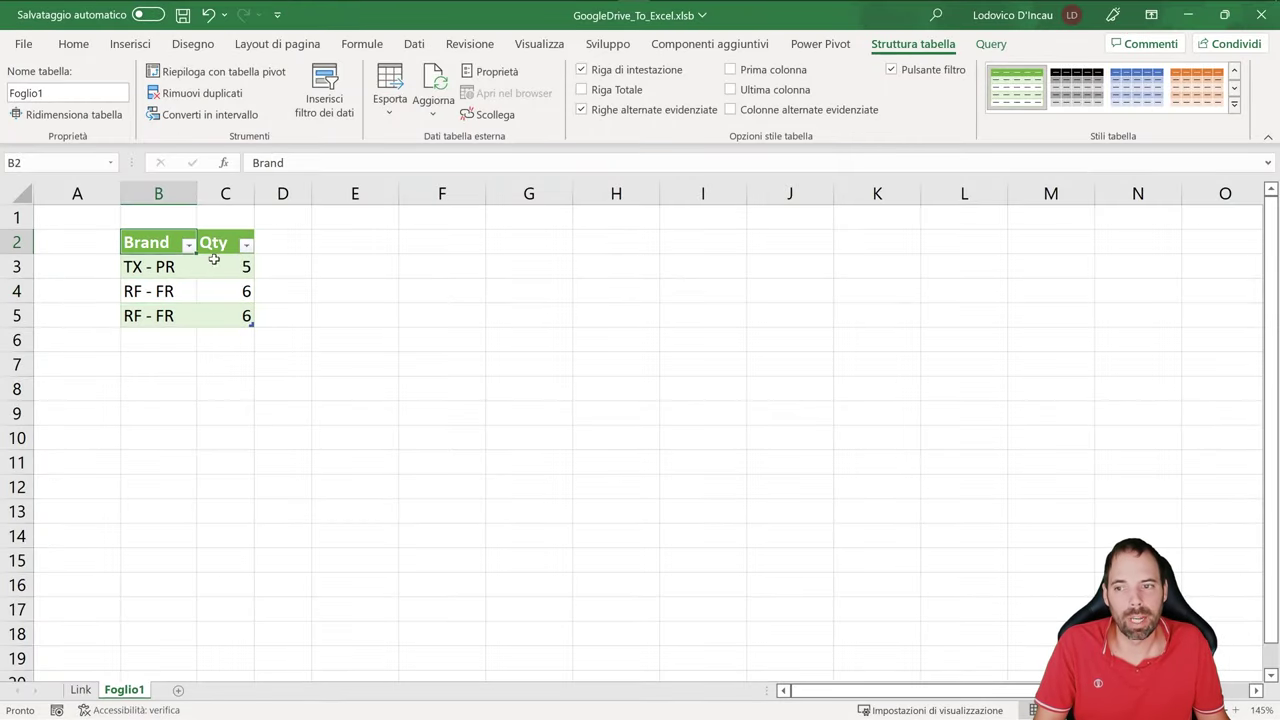
pyautogui.click(170, 291)
pyautogui.click(160, 241)
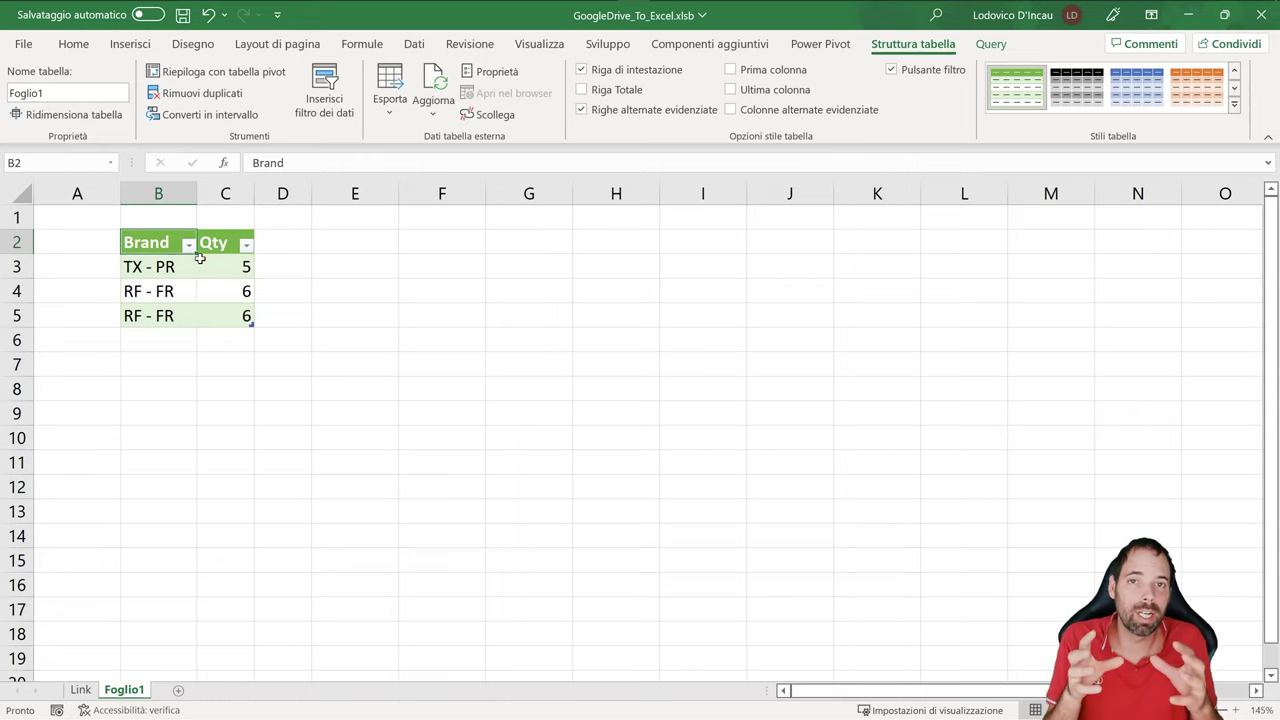
pyautogui.hotkey('alt', 'Tab')
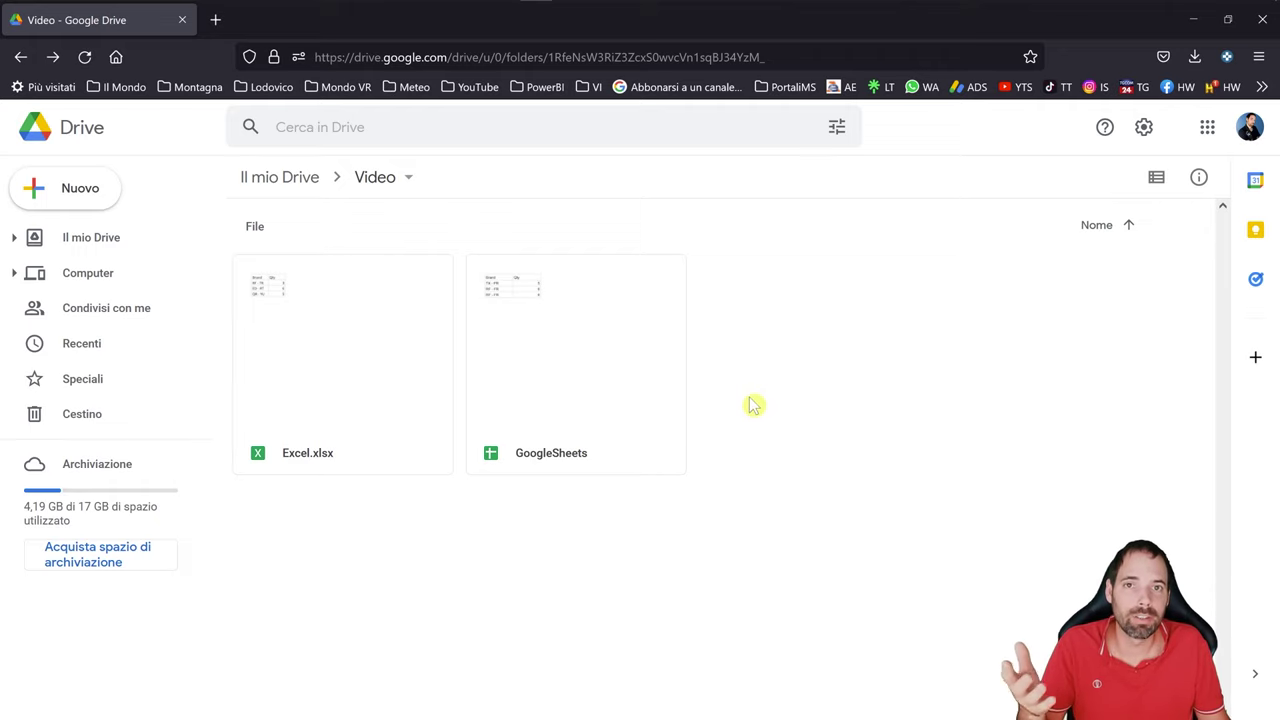
# - Search 'google drive' in a new tab and open the 'Scarica - Google Drive' download page
pyautogui.click(215, 20)
pyautogui.click(450, 370)
pyautogui.write('google ')
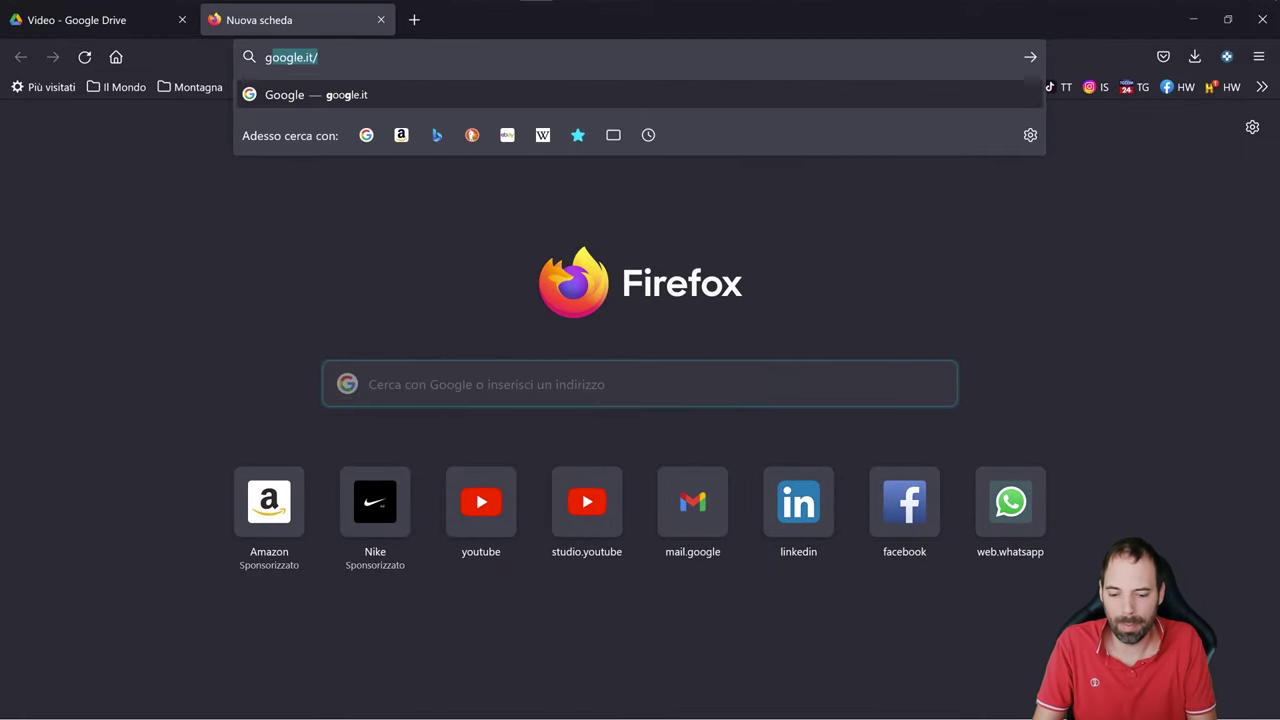
pyautogui.write('drive')
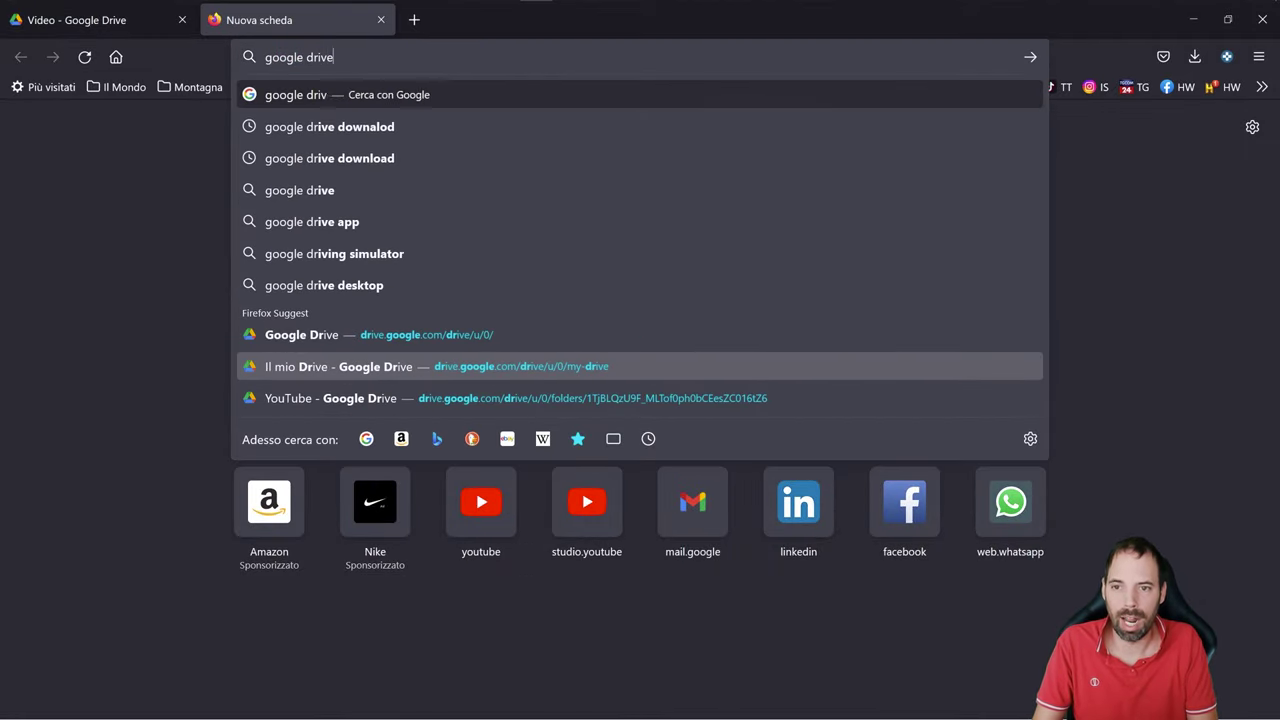
pyautogui.click(431, 130)
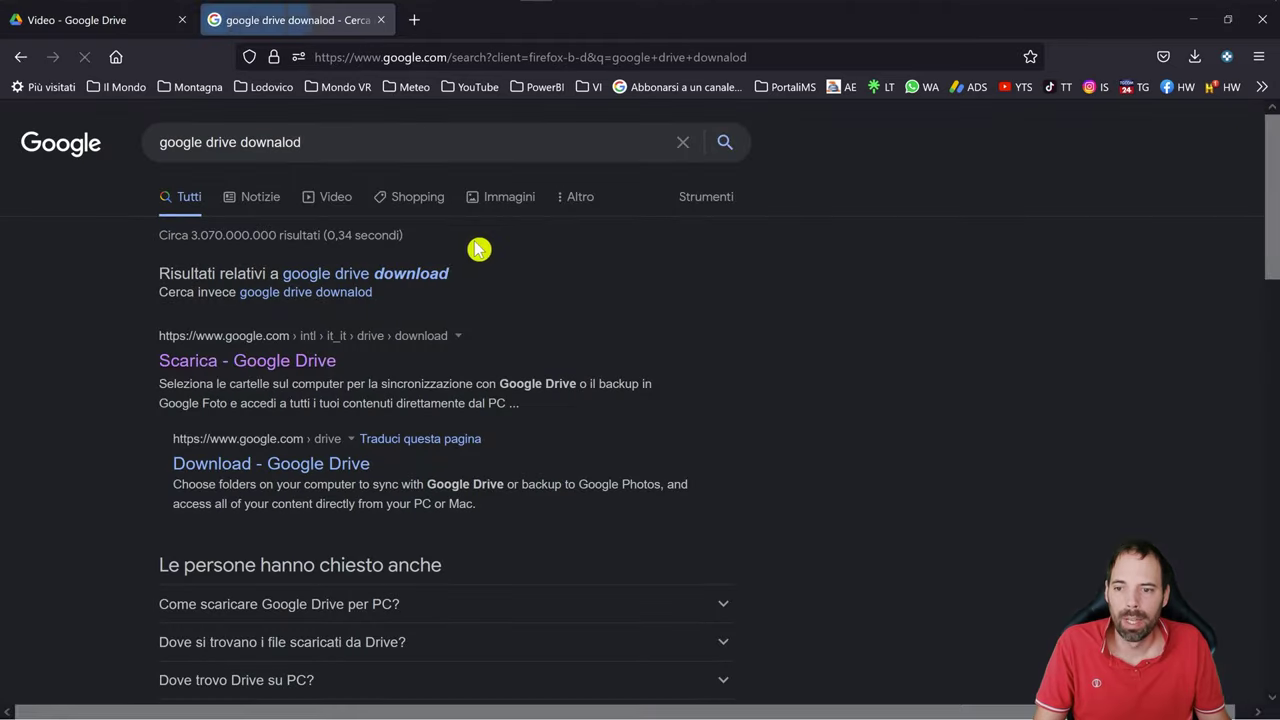
pyautogui.click(230, 364)
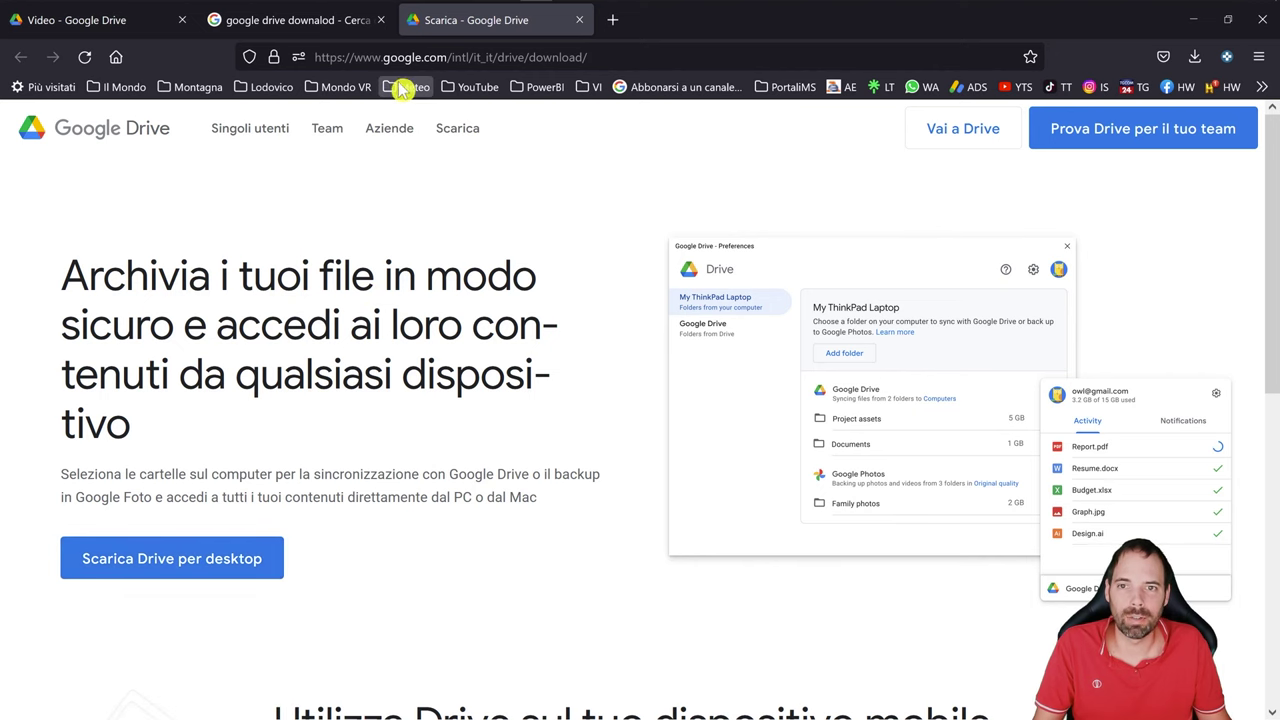
# - Run GoogleDriveSetup.exe and install with only the app desktop shortcut selected
pyautogui.hotkey('alt', 'Tab')
pyautogui.hotkey('alt', 'Tab')
pyautogui.click(510, 291)
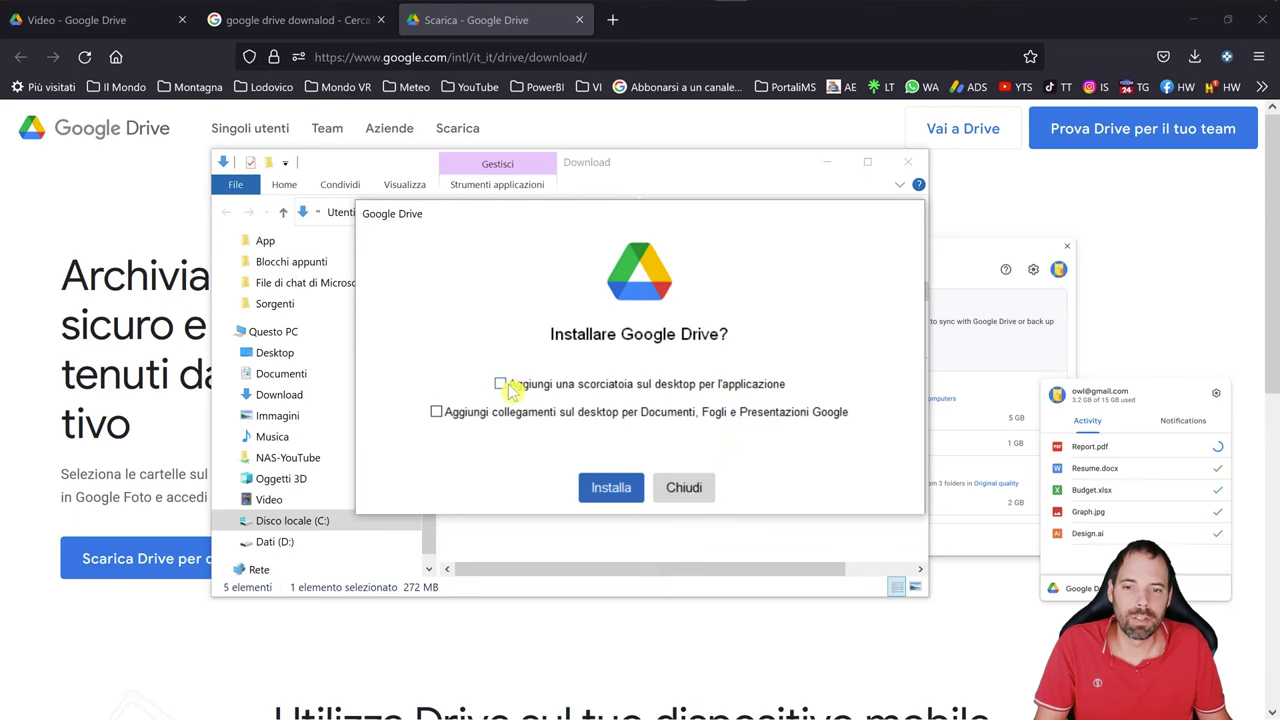
pyautogui.click(502, 386)
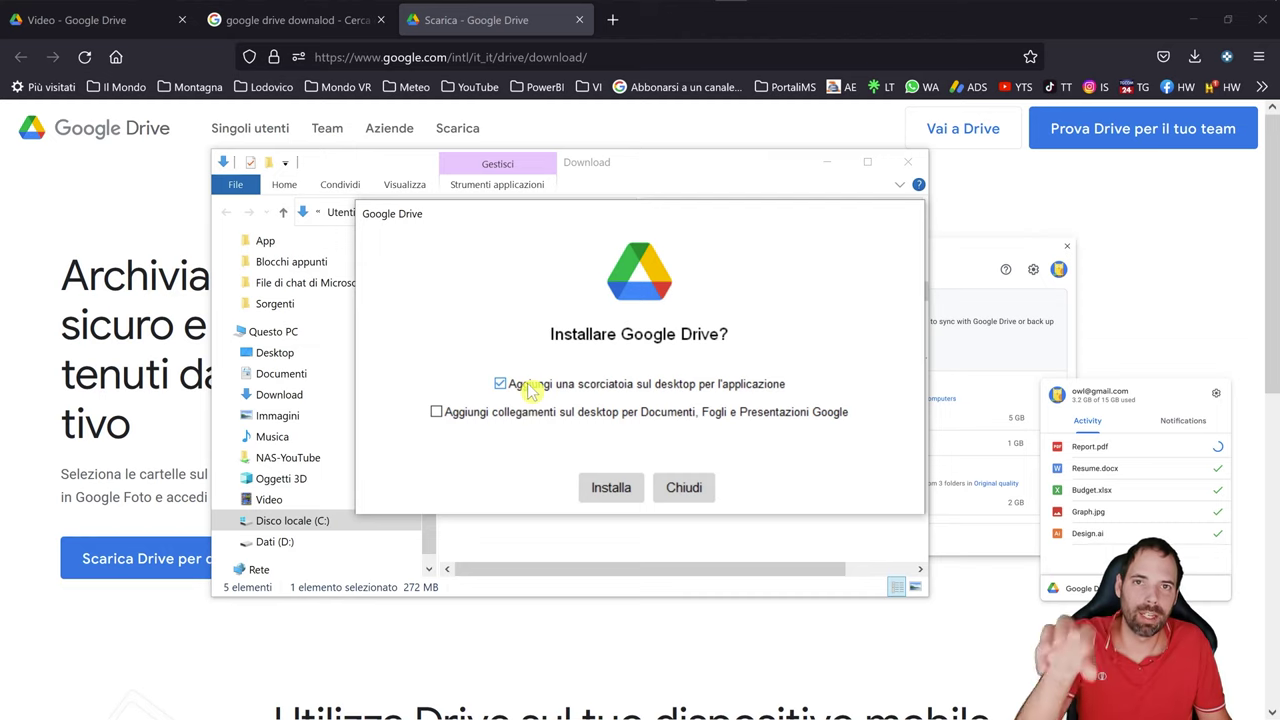
pyautogui.click(437, 416)
pyautogui.click(436, 413)
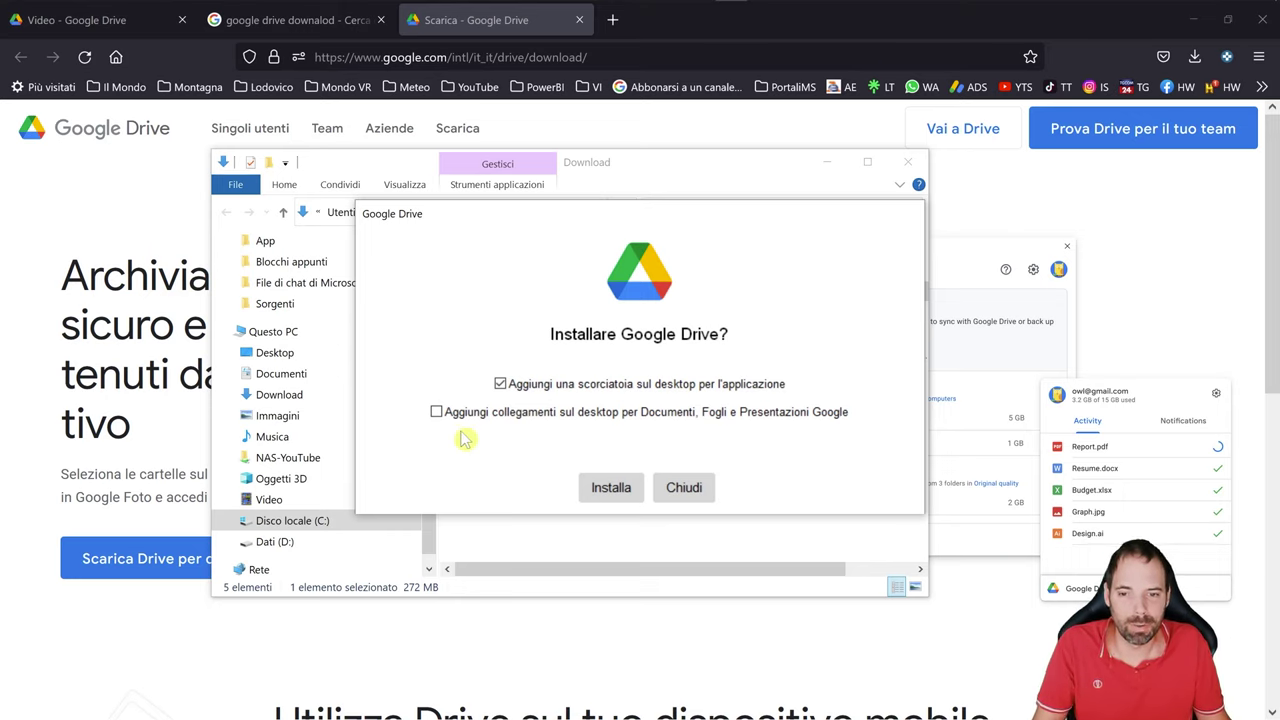
pyautogui.click(624, 491)
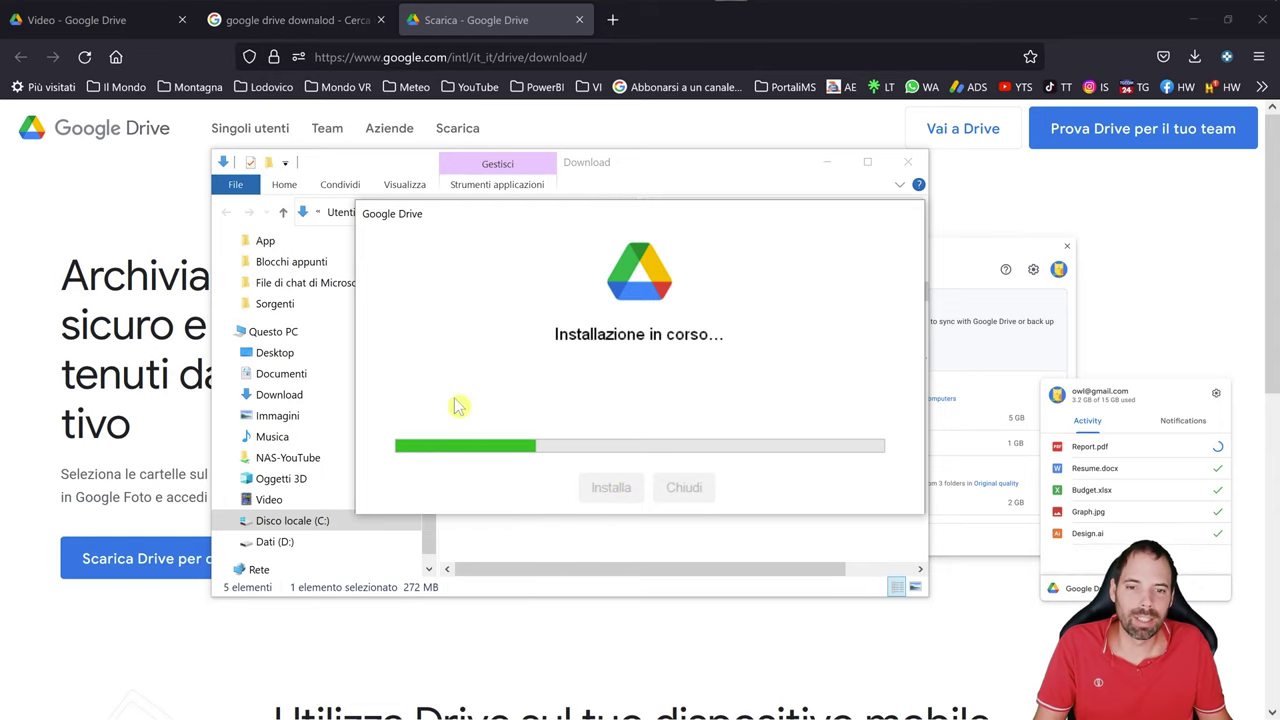
# - Close the downloads window, the finished installer, and the download and search tabs
pyautogui.click(907, 161)
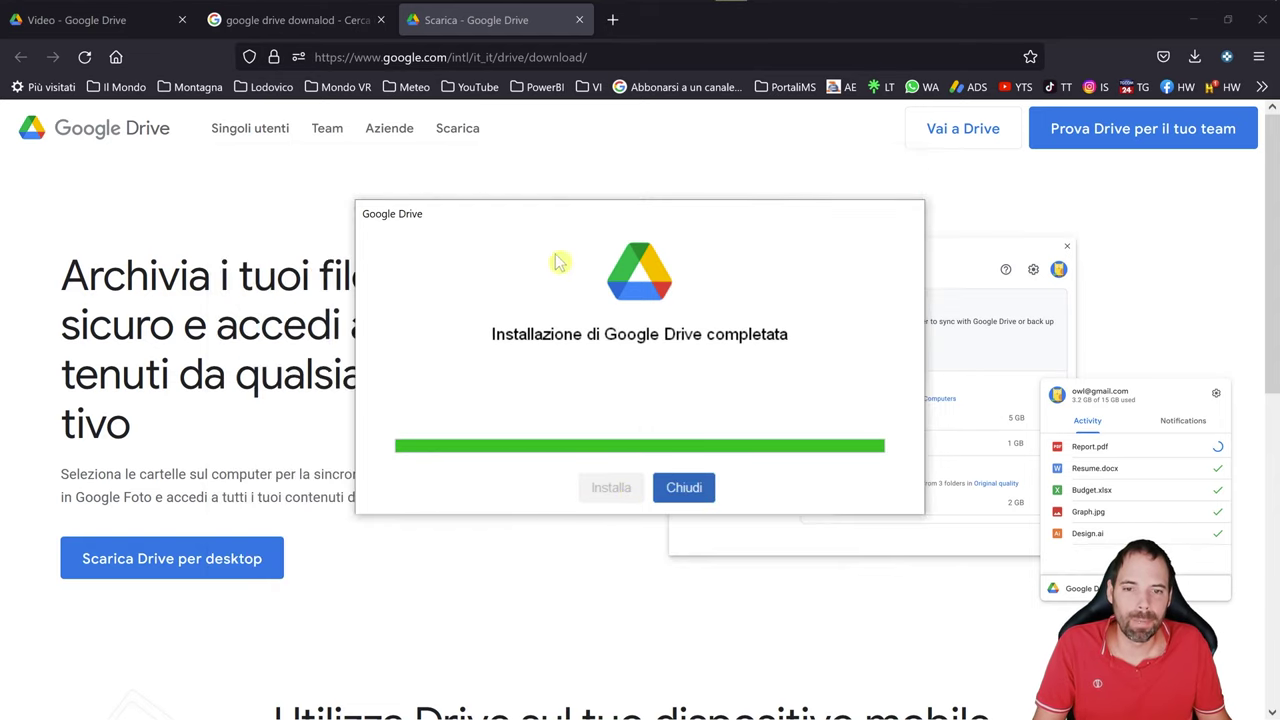
pyautogui.click(686, 487)
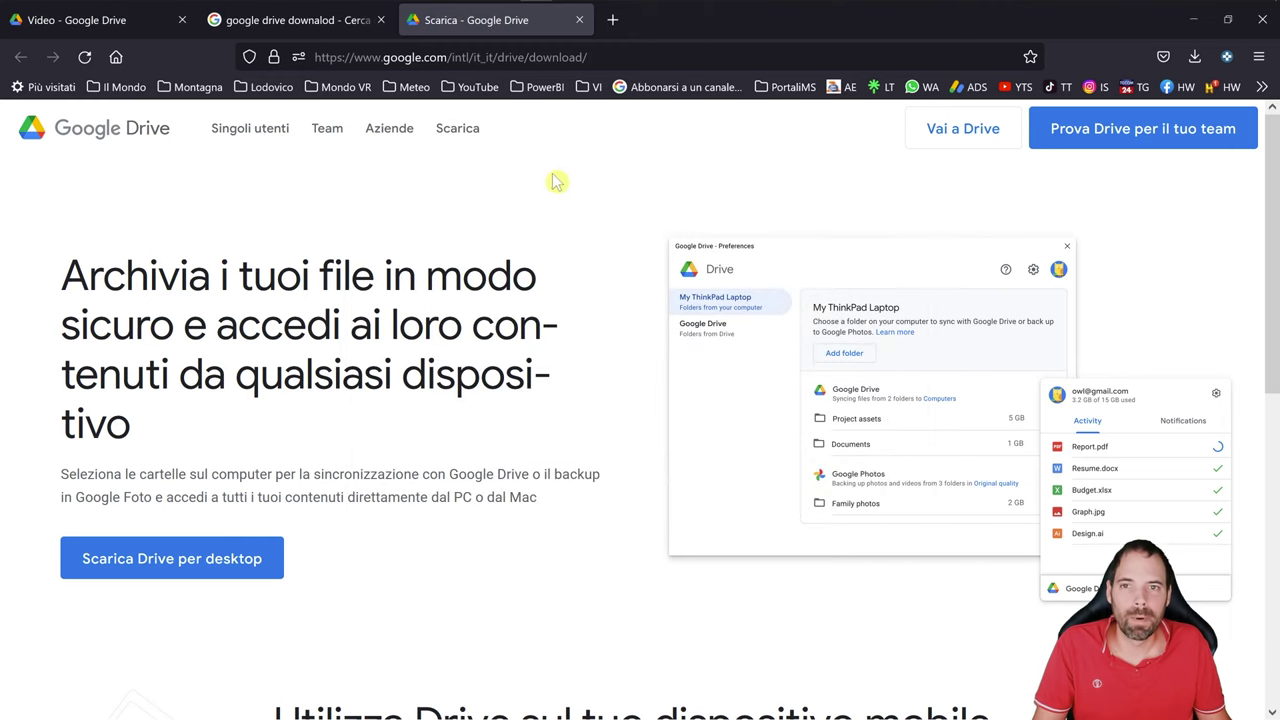
pyautogui.click(579, 20)
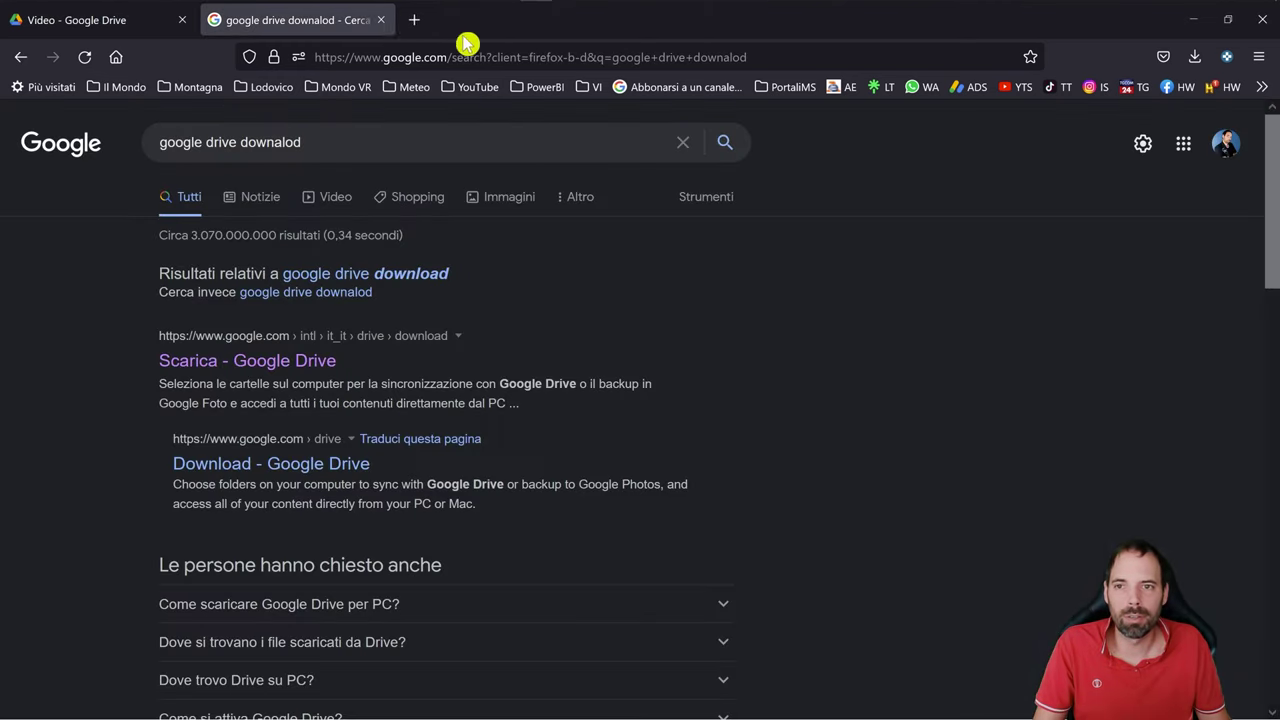
pyautogui.click(381, 20)
# - Open a File Explorer window on Questo PC showing the C: and D: drives, then minimize Excel
pyautogui.hotkey('alt', 'Tab')
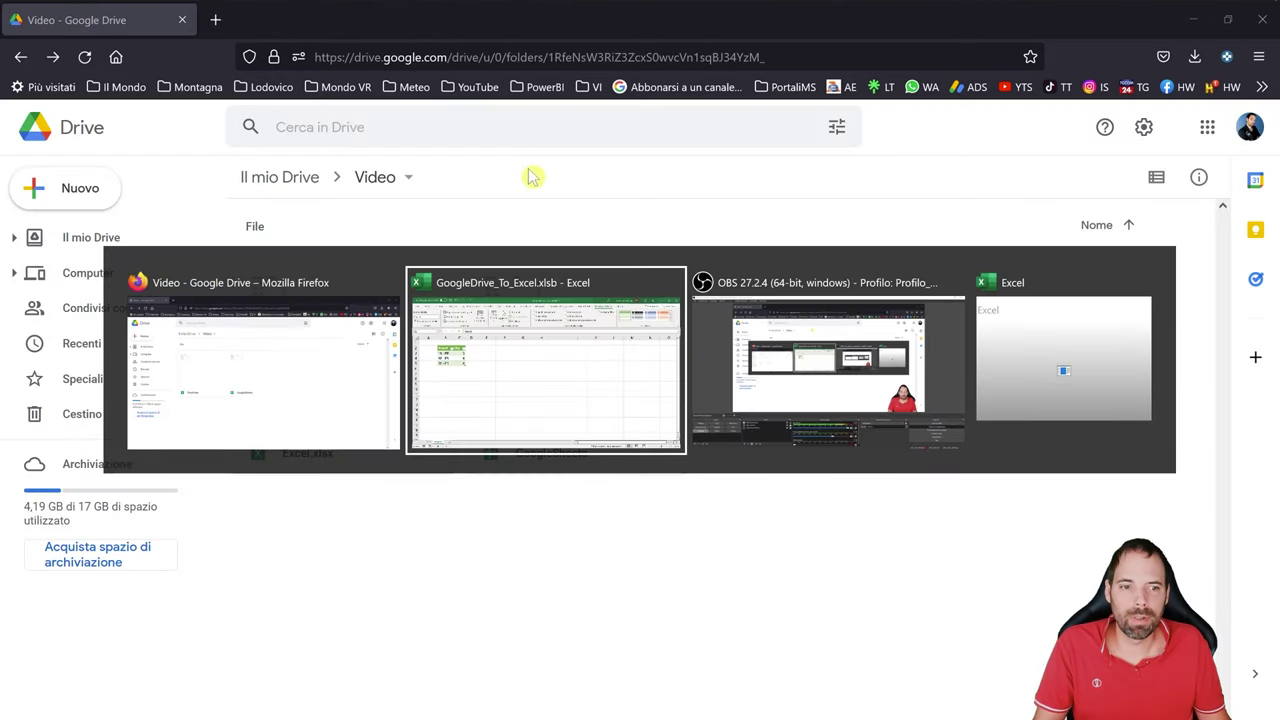
pyautogui.press('super+e')
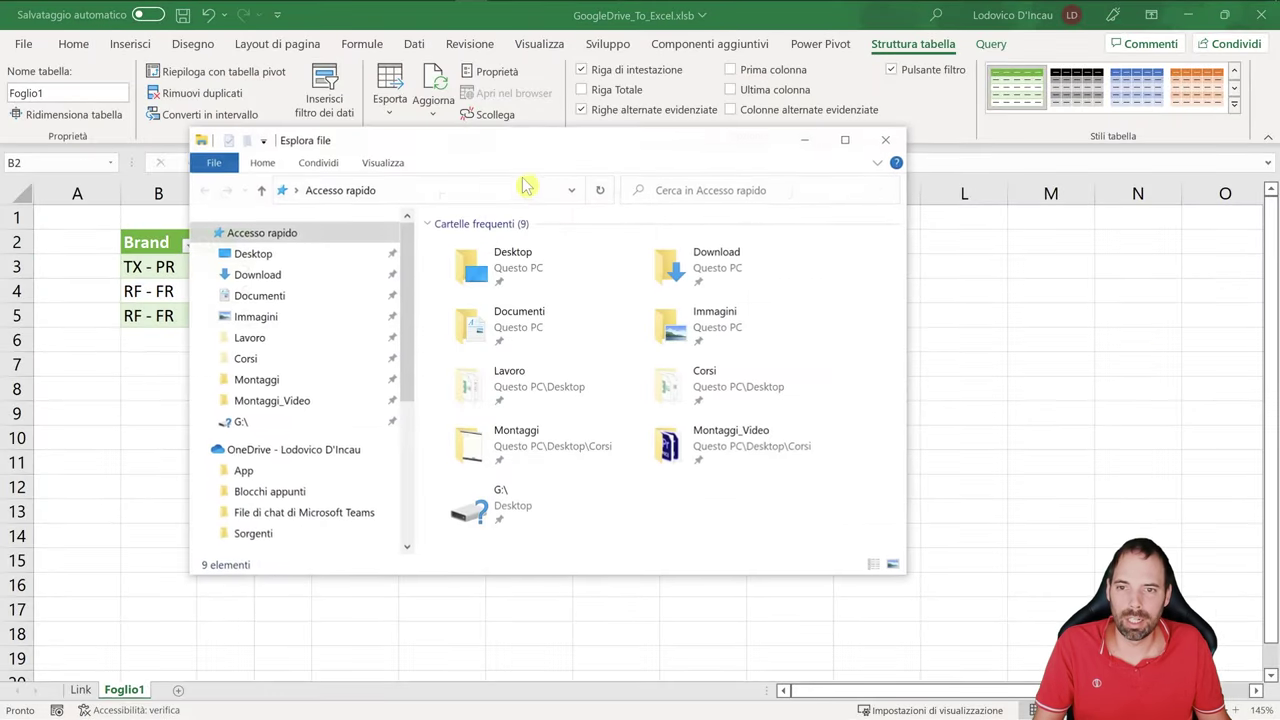
pyautogui.click(262, 449)
pyautogui.scroll(-3, 286, 457)
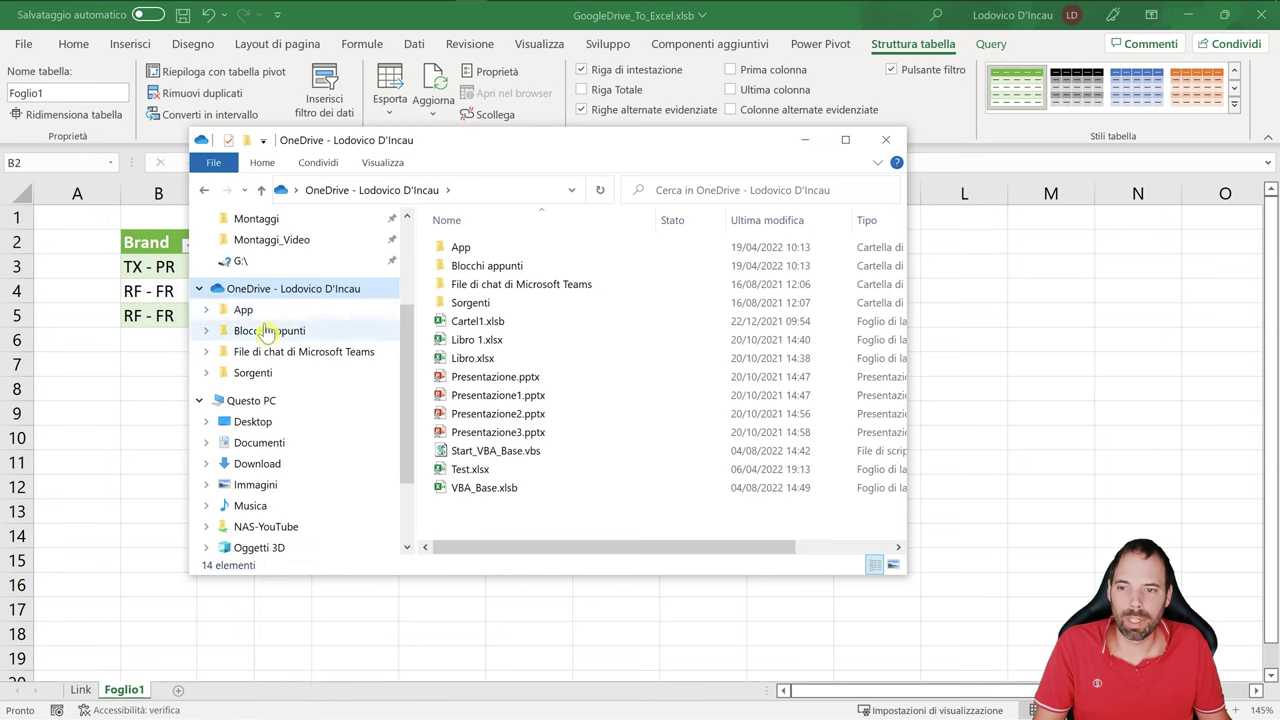
pyautogui.scroll(-3, 250, 330)
pyautogui.click(251, 288)
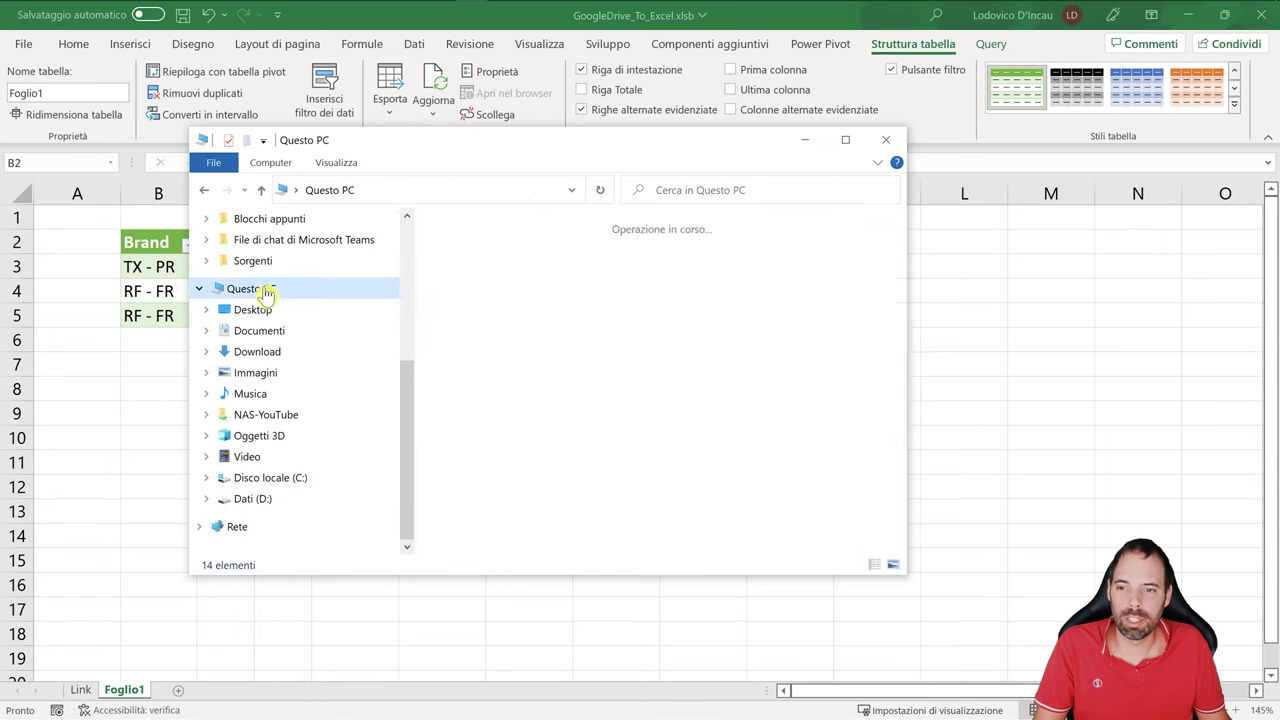
pyautogui.scroll(-1, 583, 400)
pyautogui.click(738, 538)
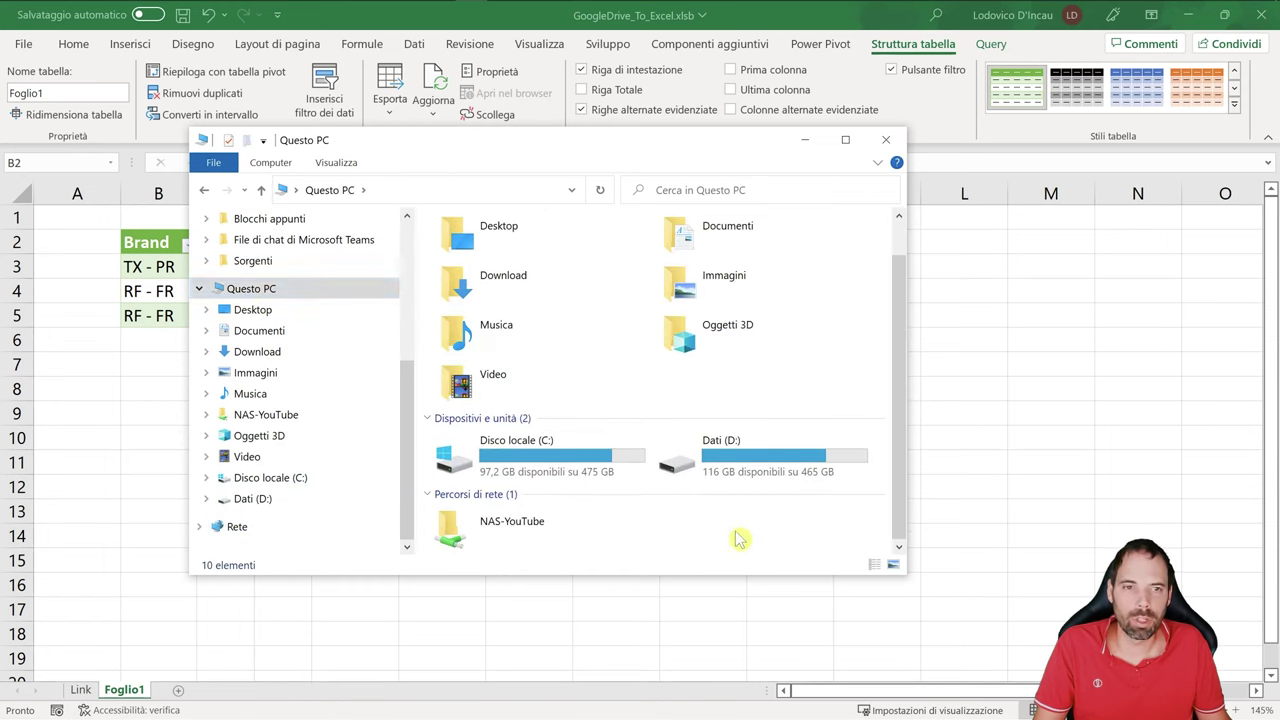
pyautogui.click(1187, 14)
# - Minimize the browser and Explorer, then check Google Drive's My Drive streaming preferences and close them
pyautogui.click(1175, 12)
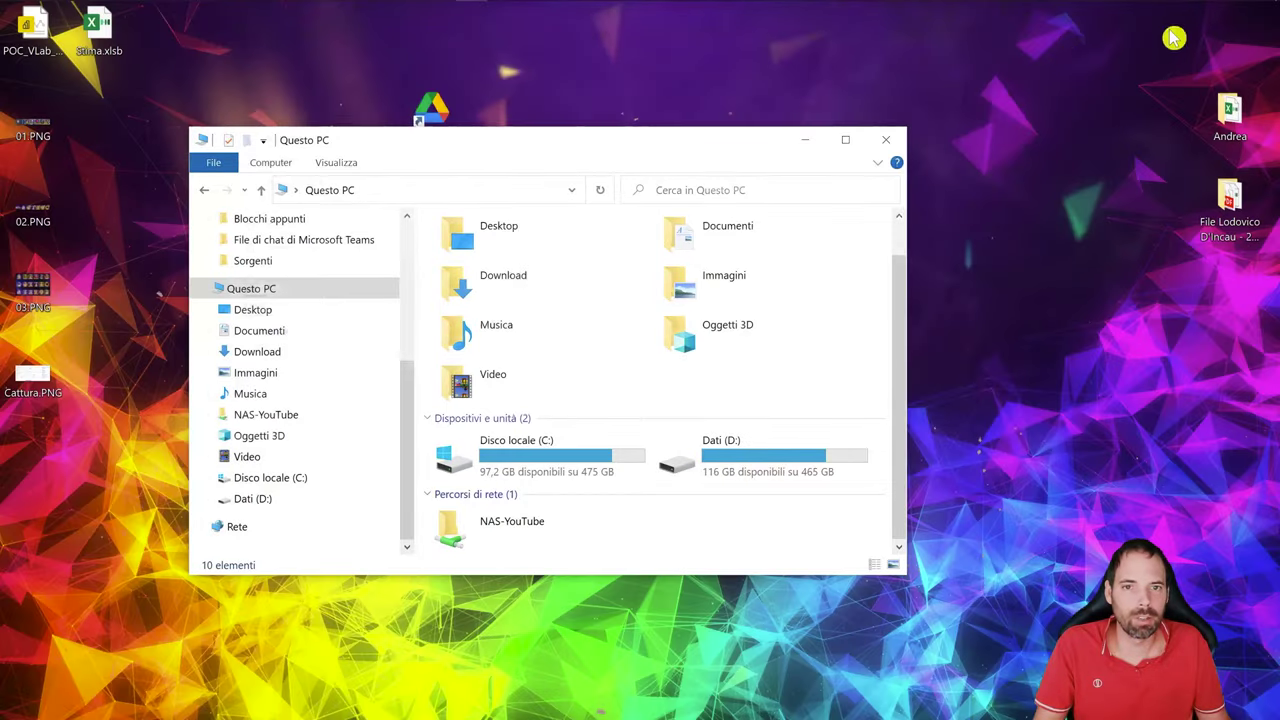
pyautogui.click(805, 140)
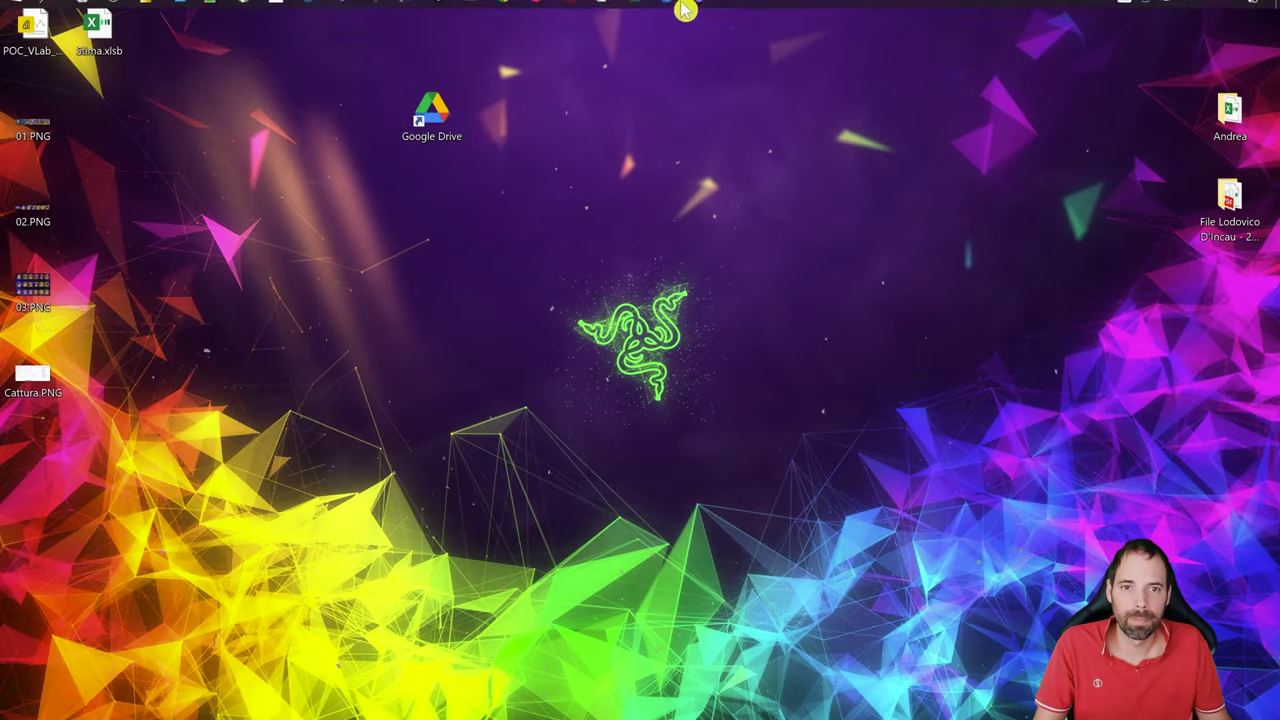
pyautogui.moveTo(1126, 33)
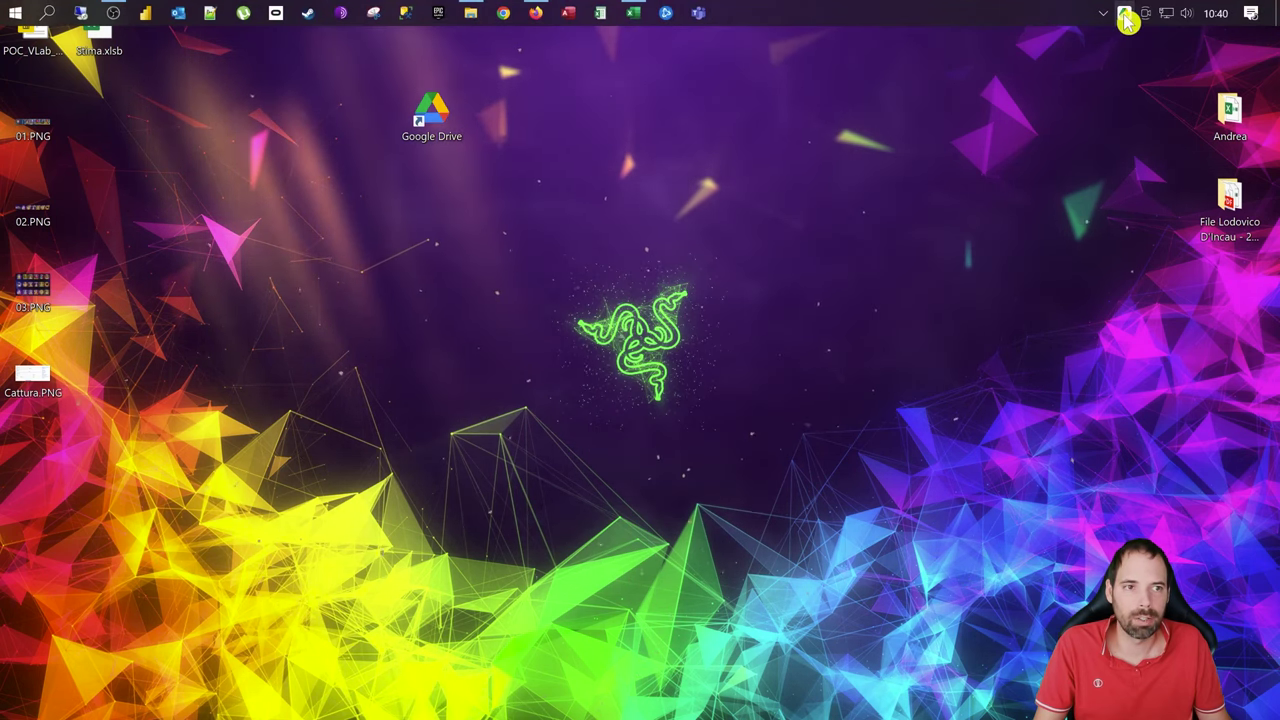
pyautogui.click(1125, 15)
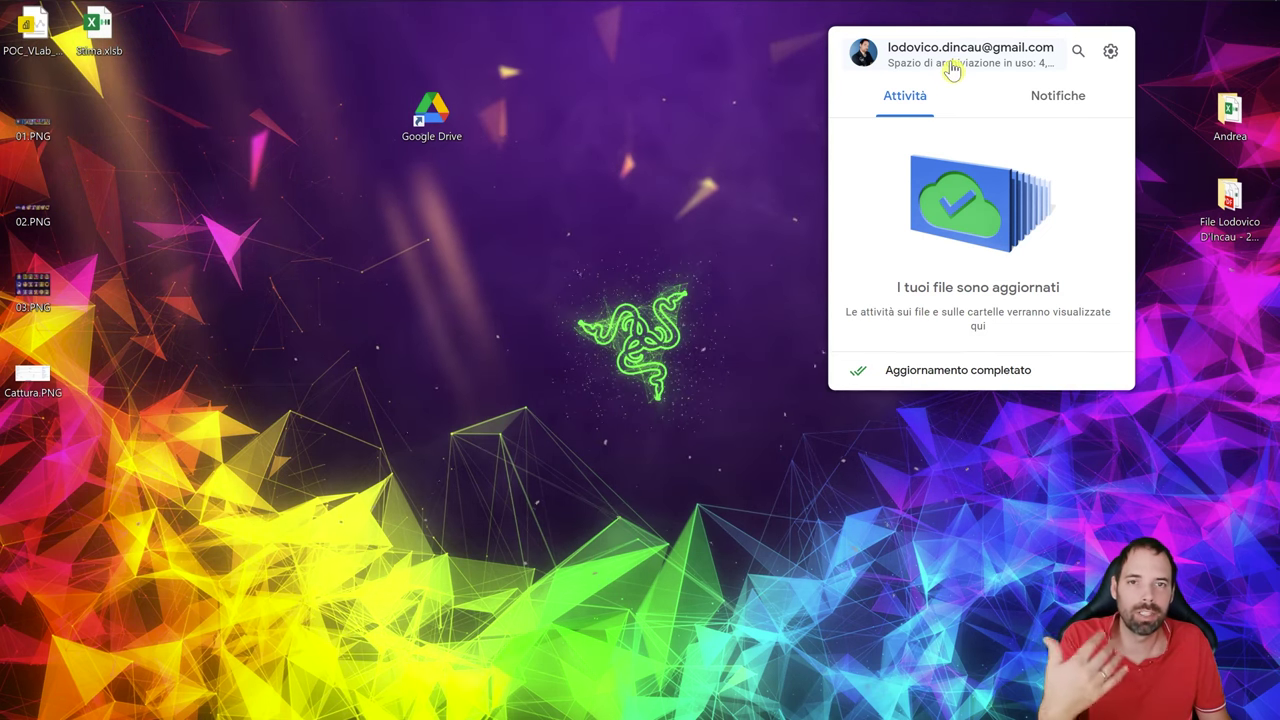
pyautogui.click(1110, 50)
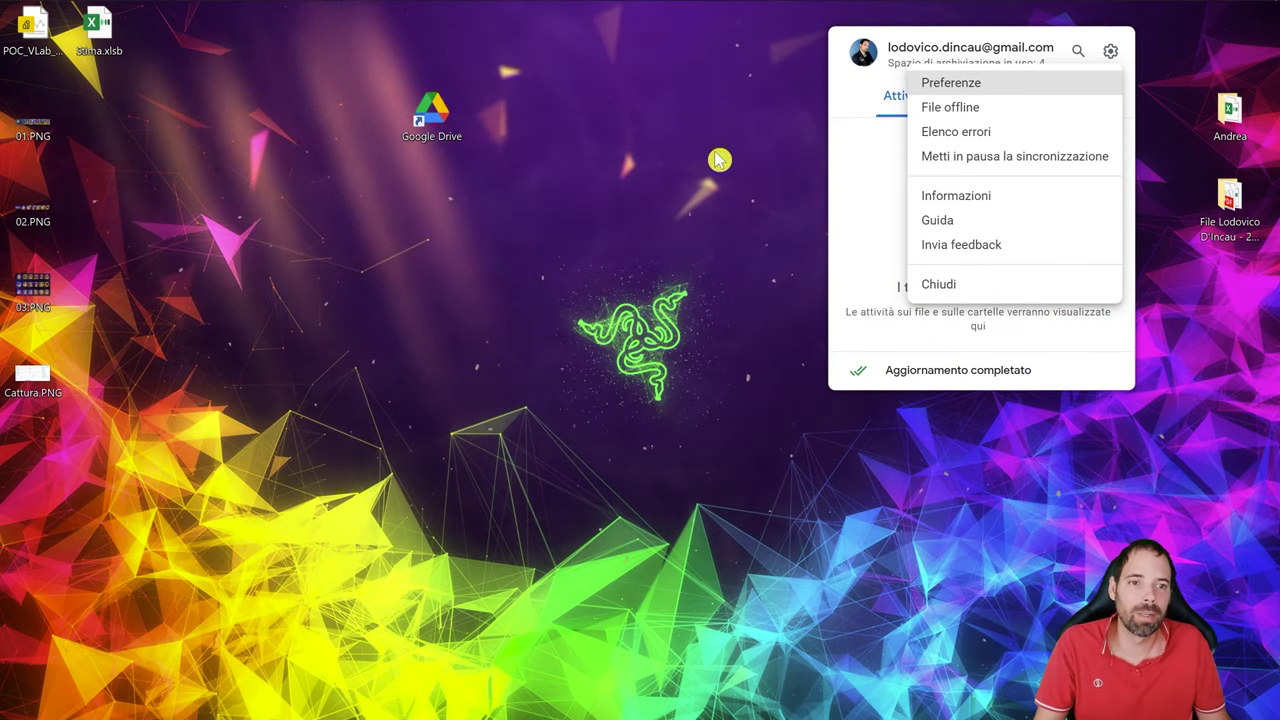
pyautogui.click(960, 86)
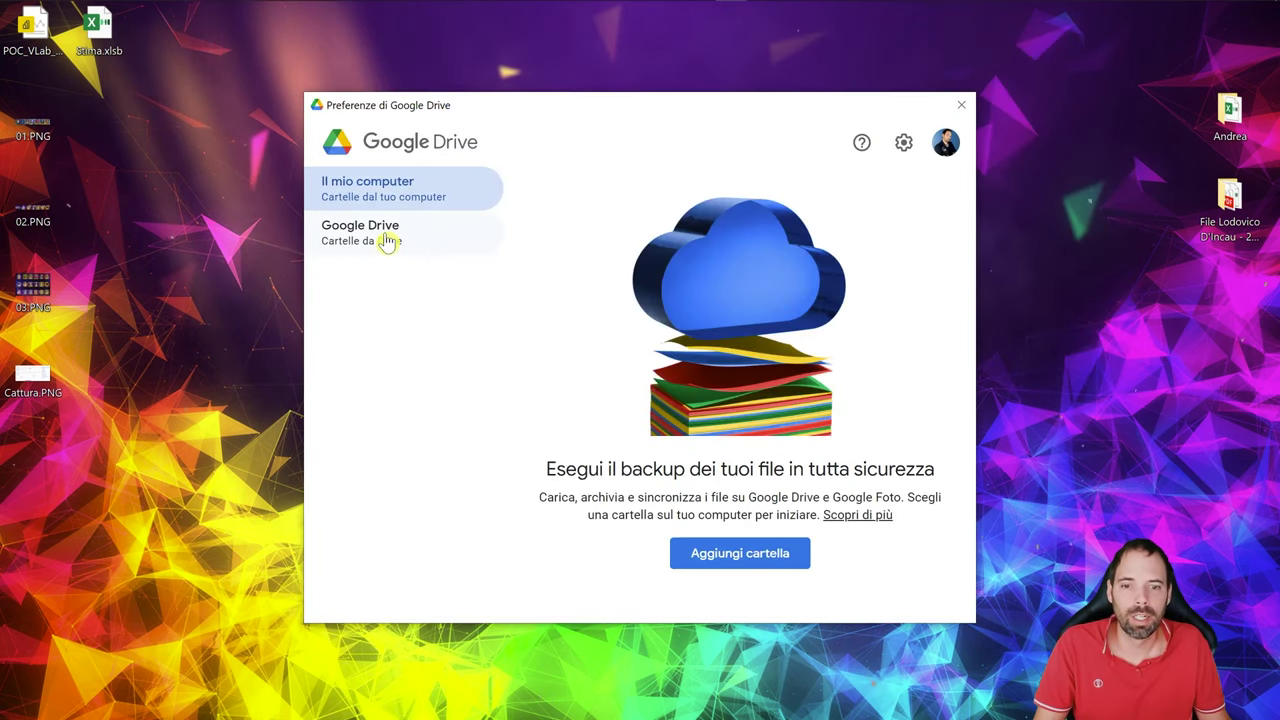
pyautogui.click(386, 244)
pyautogui.scroll(-1, 612, 441)
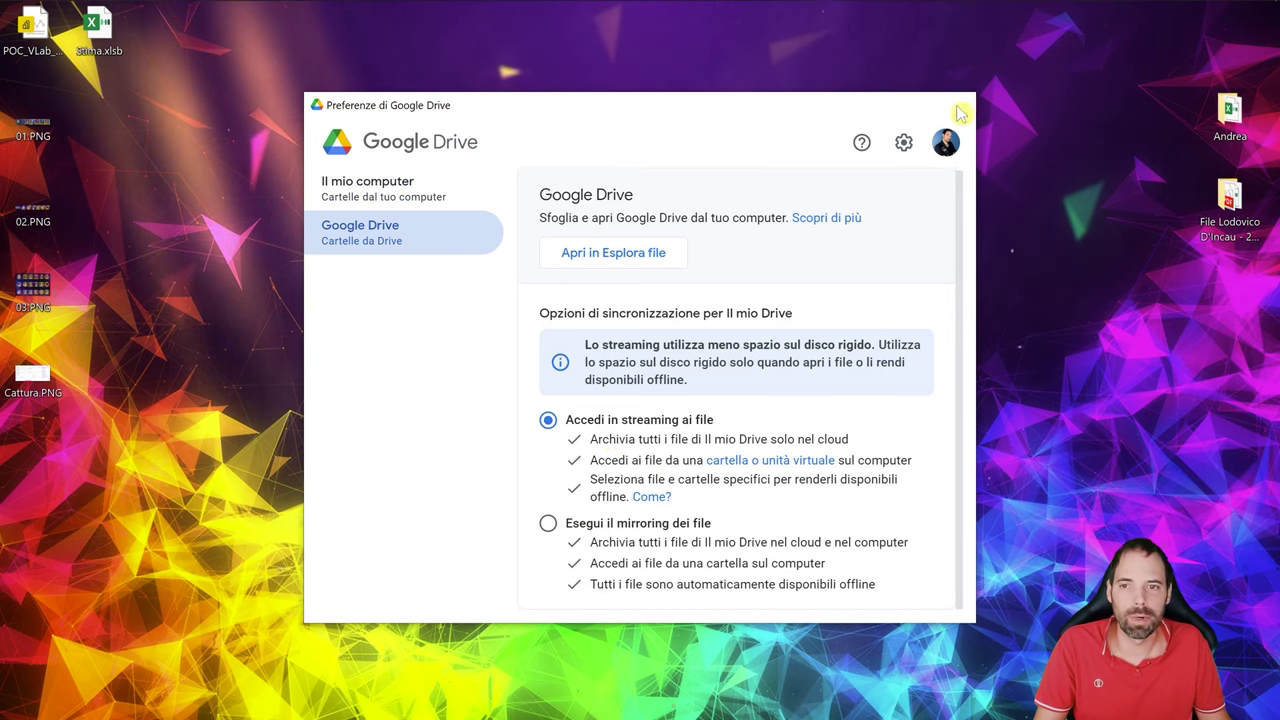
pyautogui.click(961, 104)
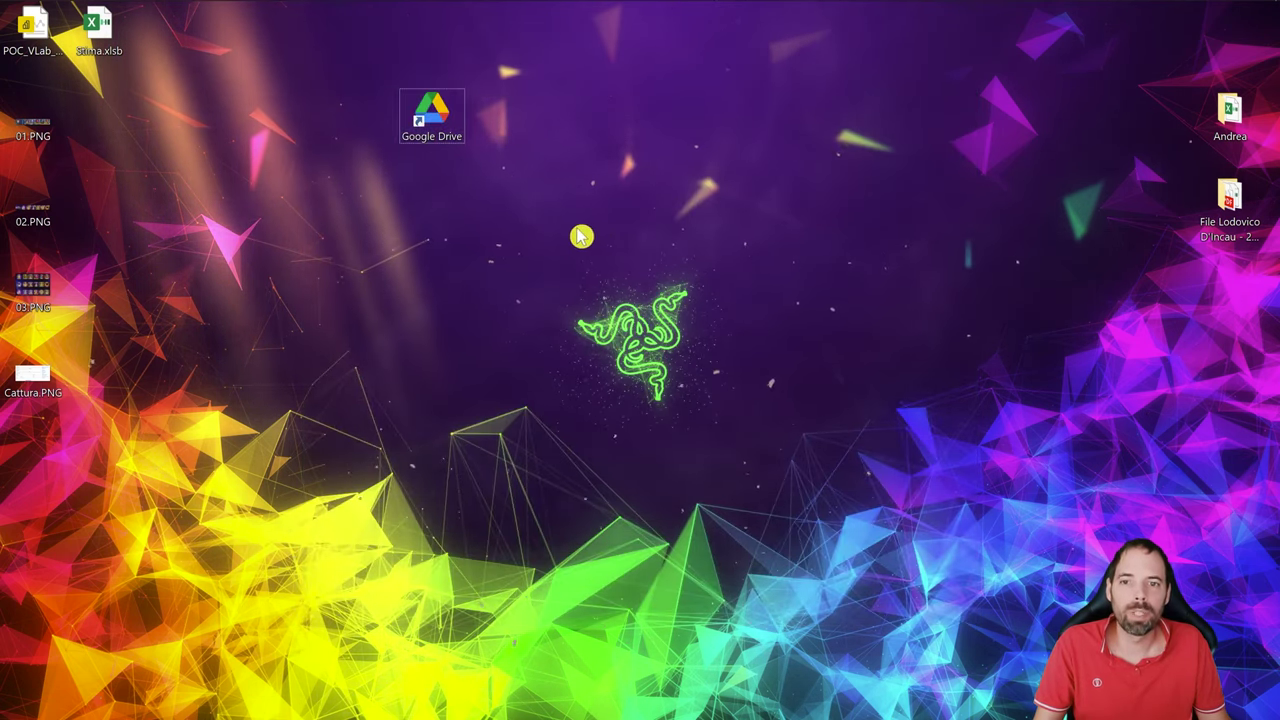
pyautogui.hotkey('alt', 'Tab')
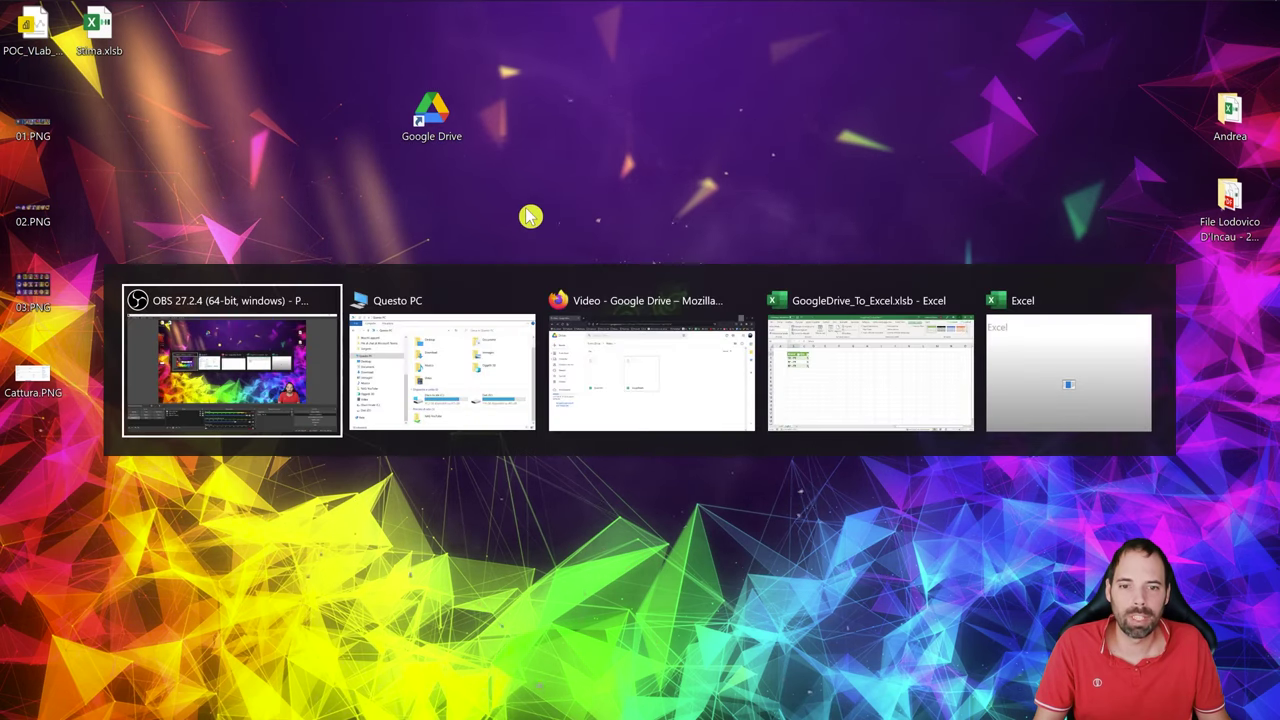
# - Maximize File Explorer and open the Video folder in Google Drive (G:) > Il mio Drive
pyautogui.press('Tab')
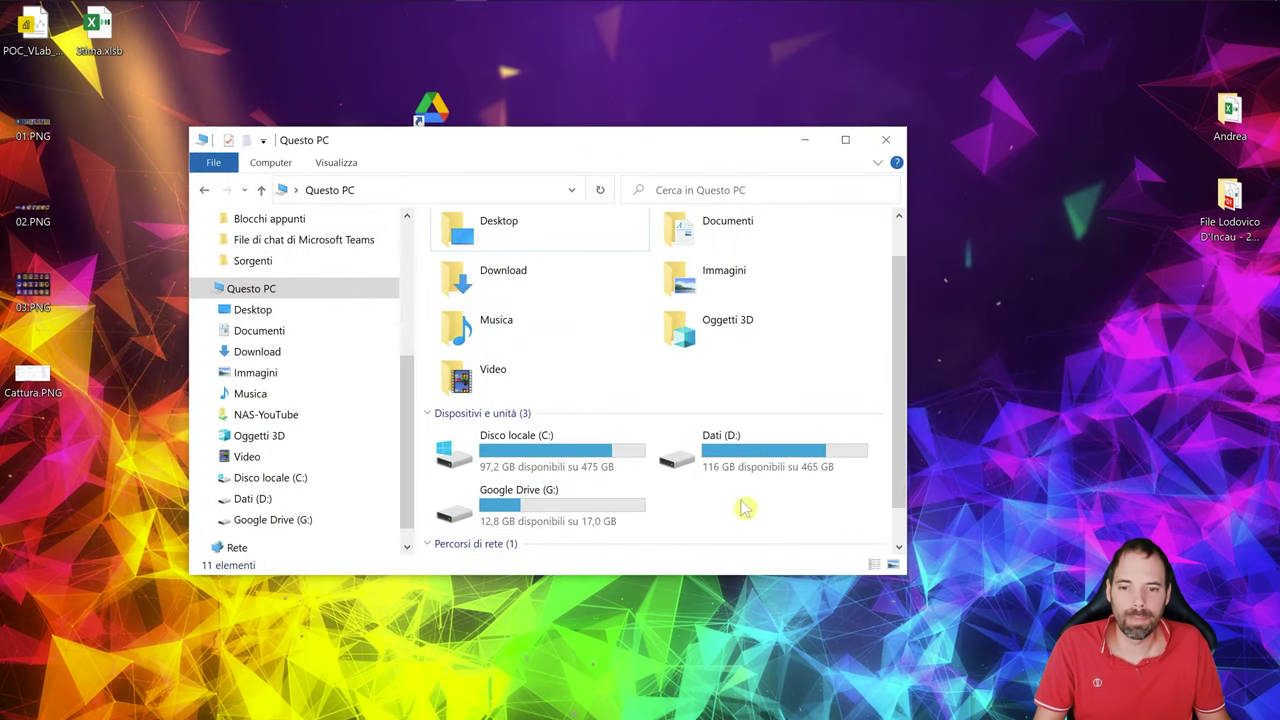
pyautogui.click(538, 511)
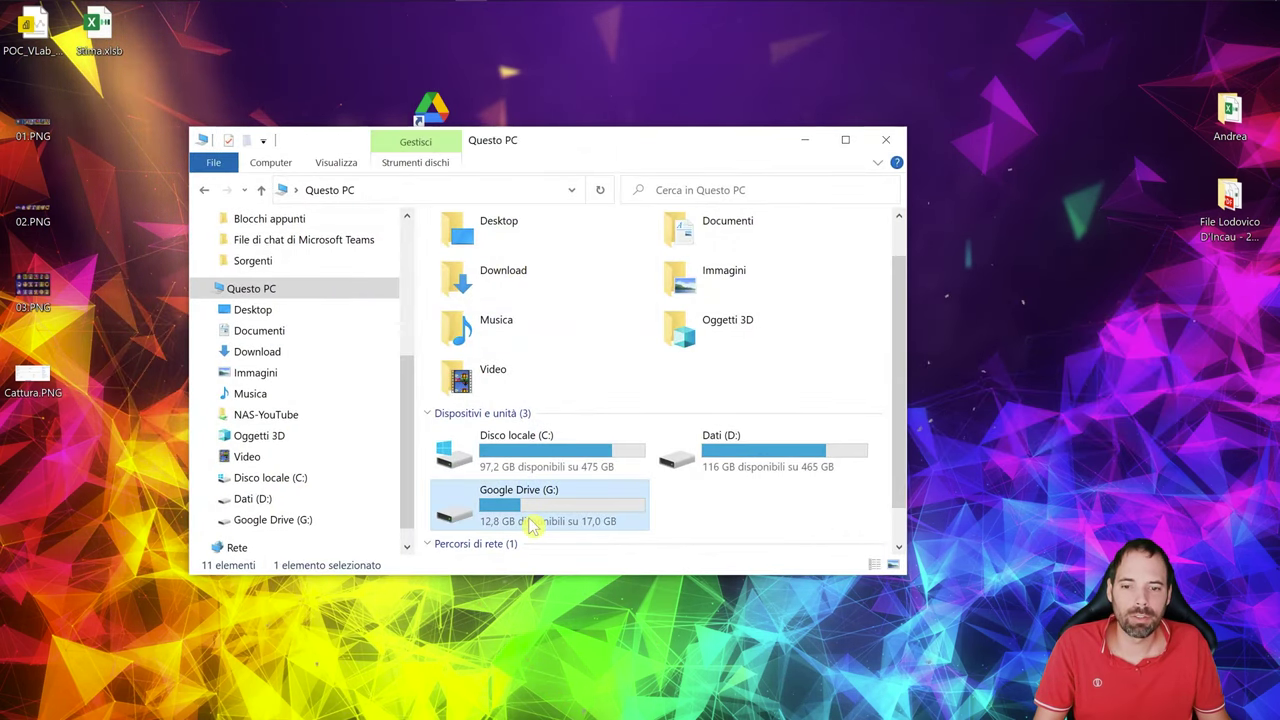
pyautogui.moveTo(584, 149); pyautogui.dragTo(577, 156)
pyautogui.doubleClick(577, 156)
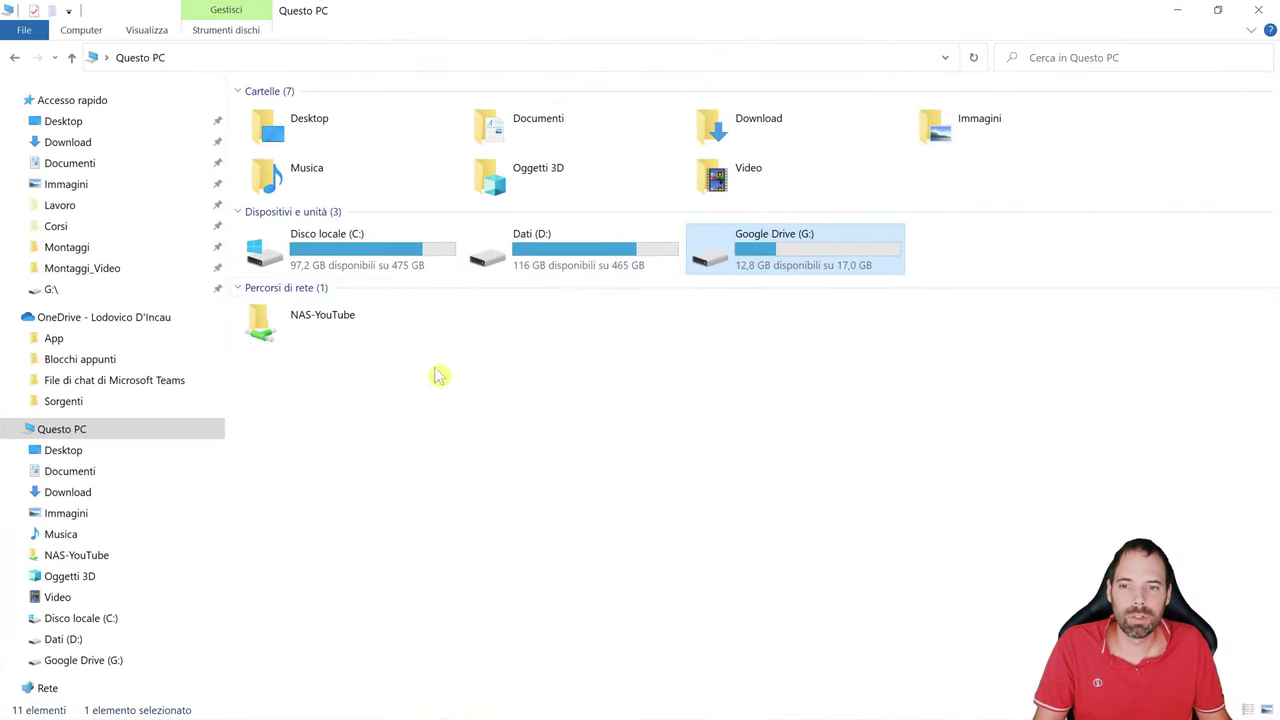
pyautogui.doubleClick(800, 246)
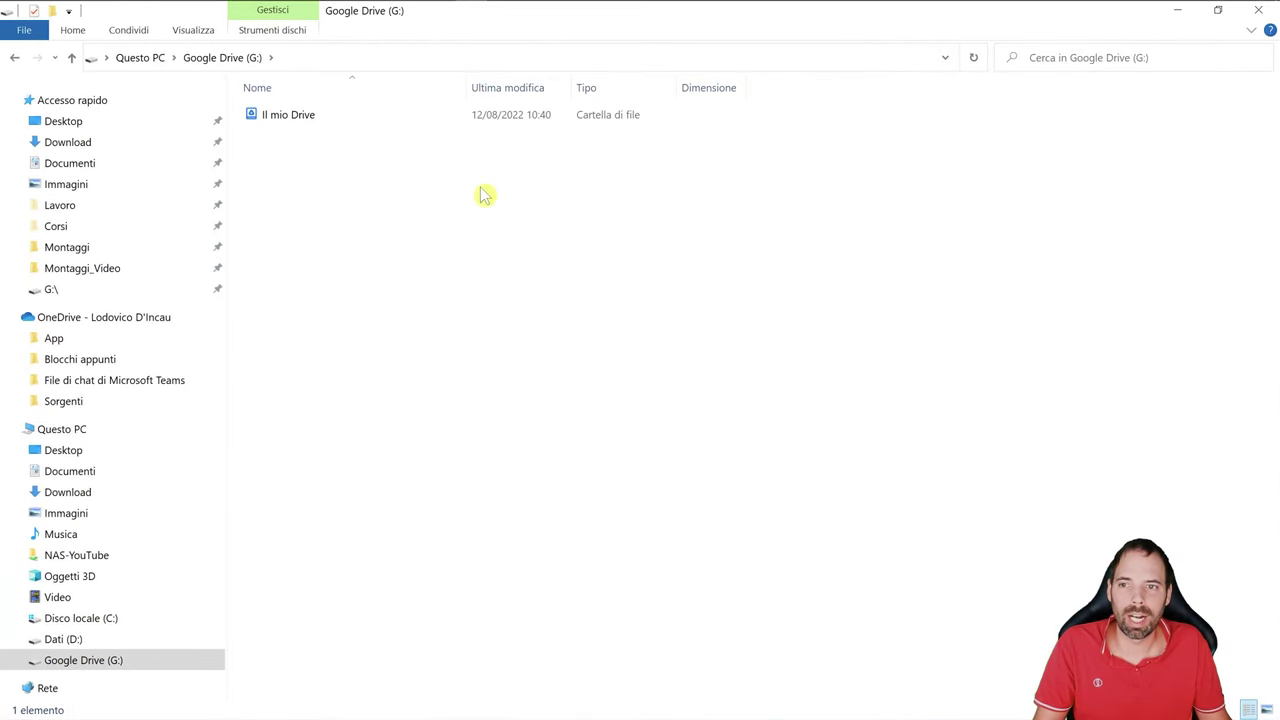
pyautogui.doubleClick(294, 118)
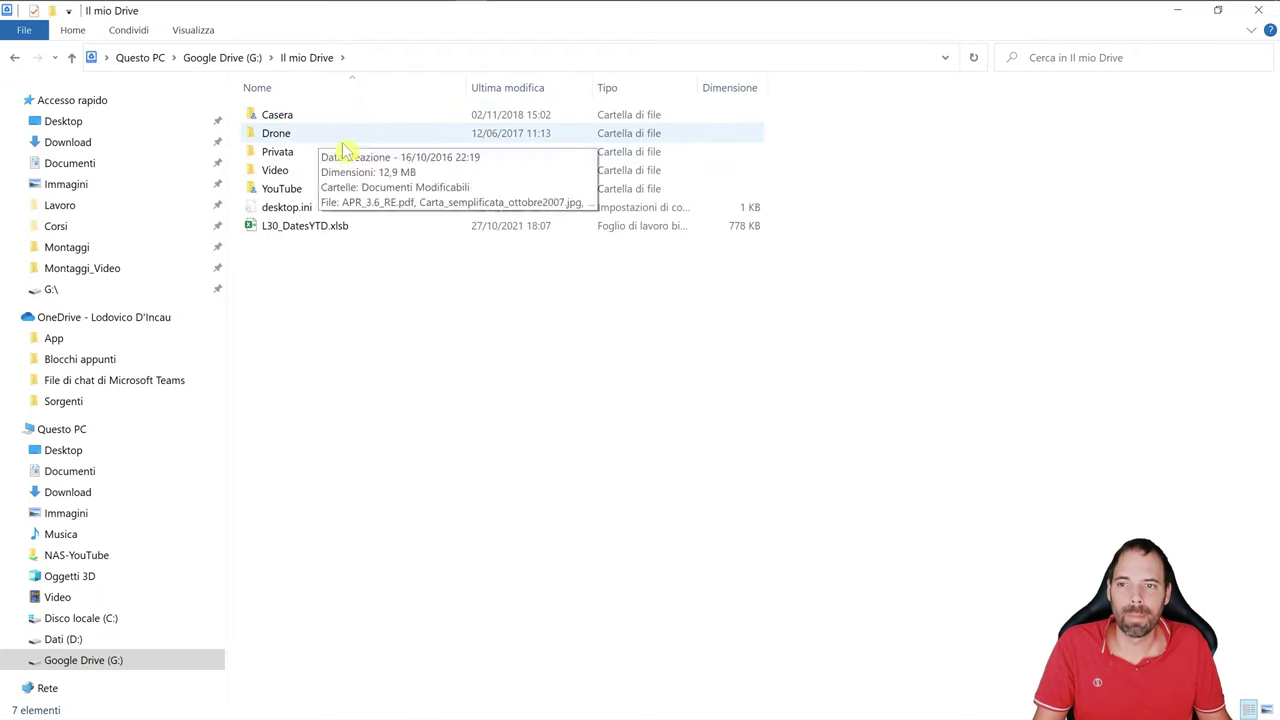
pyautogui.doubleClick(276, 172)
pyautogui.moveTo(437, 282); pyautogui.dragTo(254, 104)
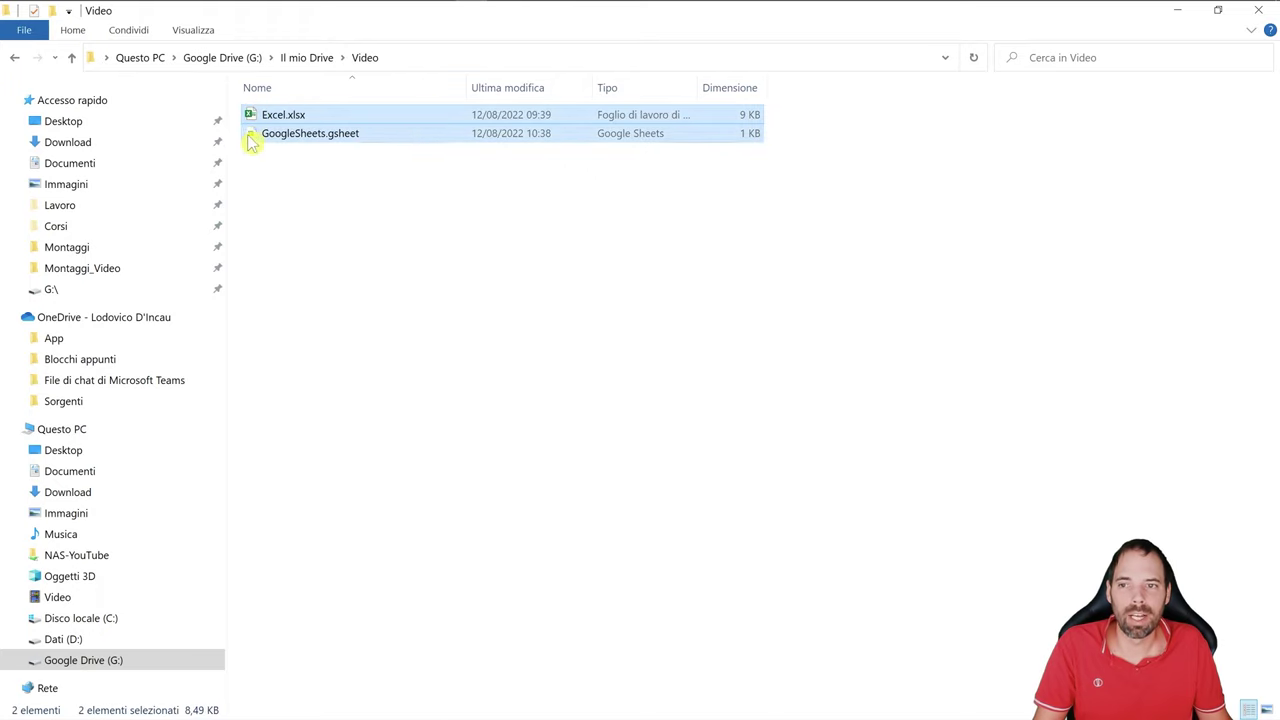
pyautogui.click(286, 118)
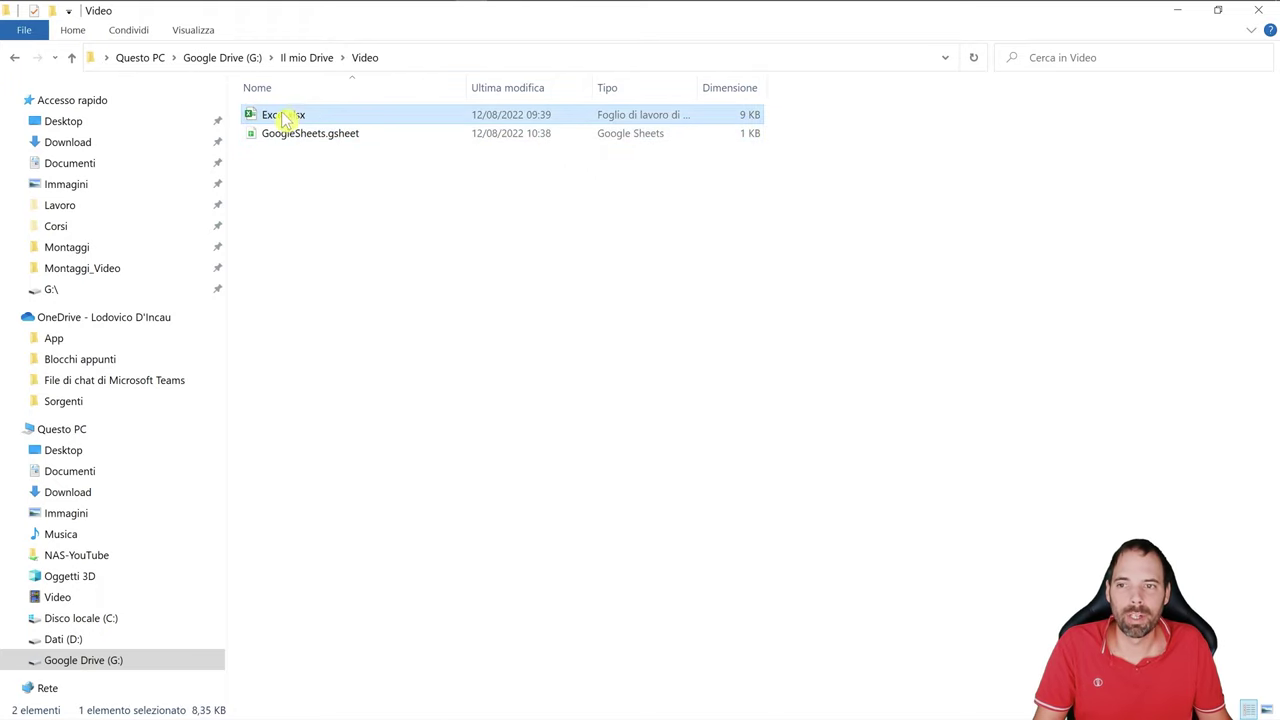
pyautogui.click(300, 190)
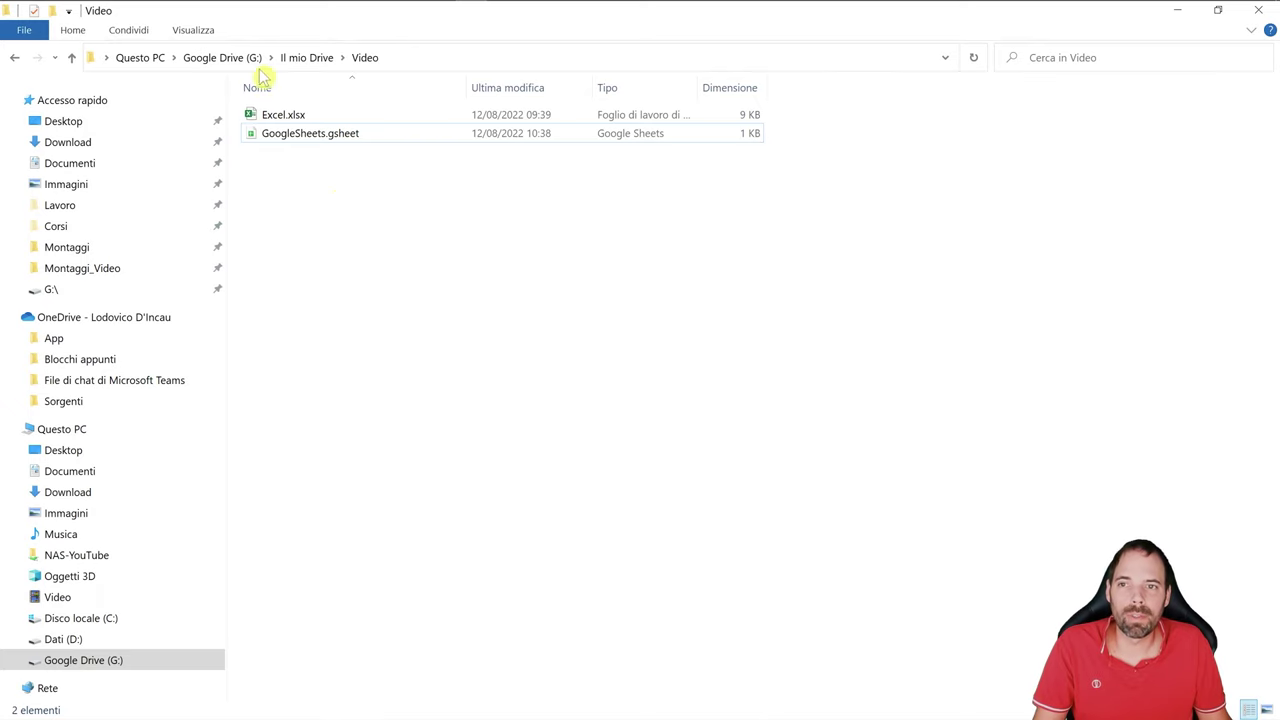
# - Copy the full path G:\Il mio Drive\Video\Excel.xlsx and return to the GoogleDrive_To_Excel workbook
pyautogui.click(418, 58)
pyautogui.press('Escape')
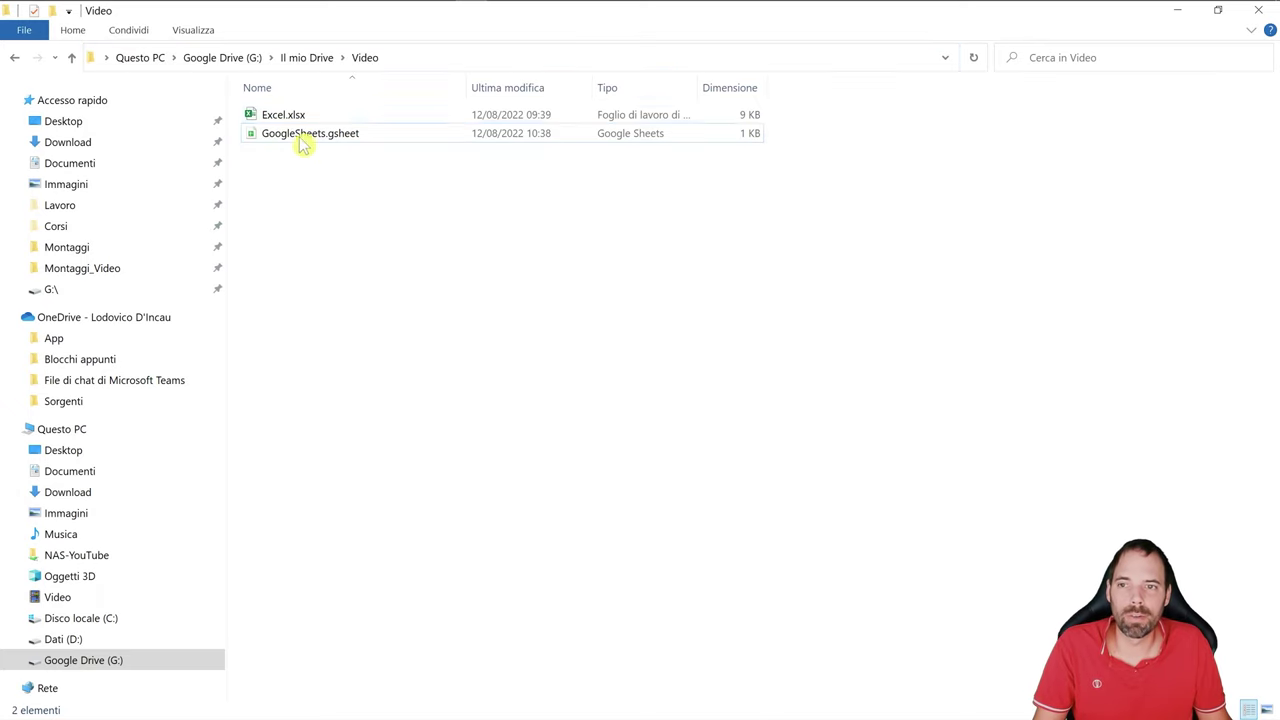
pyautogui.press('Down')
pyautogui.press('F2')
pyautogui.click(418, 58)
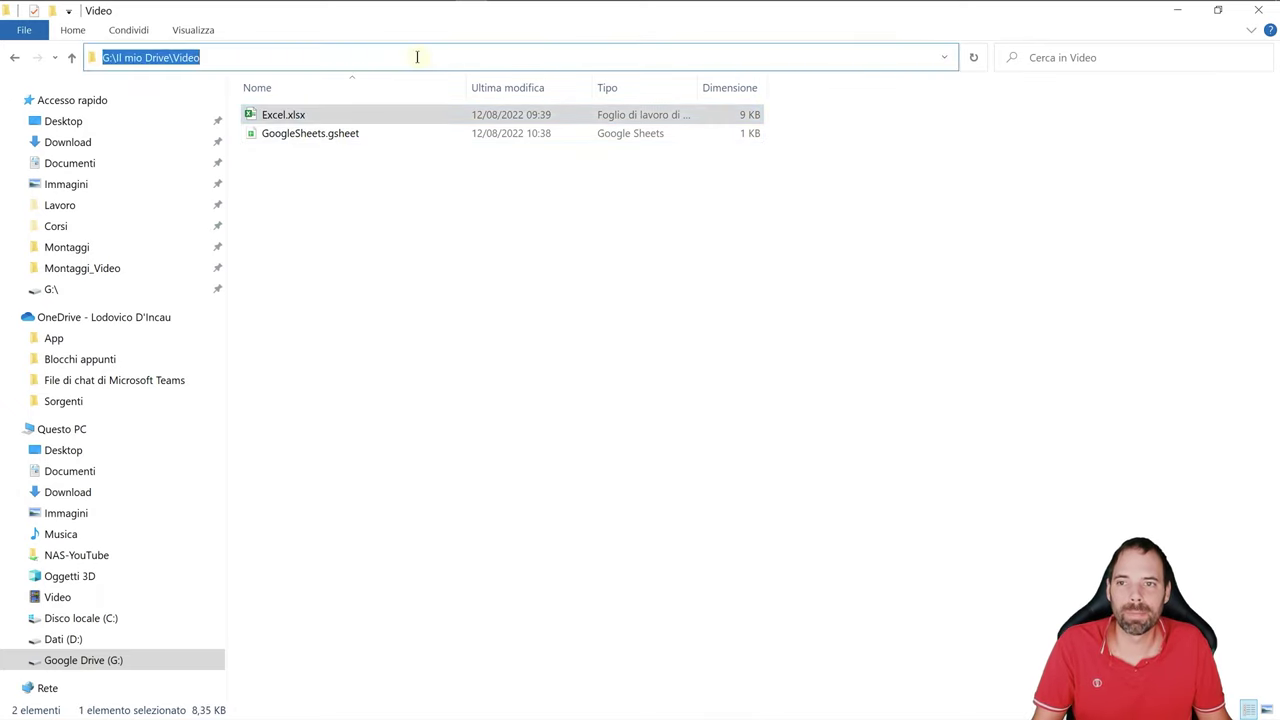
pyautogui.click(418, 57)
pyautogui.write('\\Excel.xlsx')
pyautogui.hotkey('ctrl', 'a')
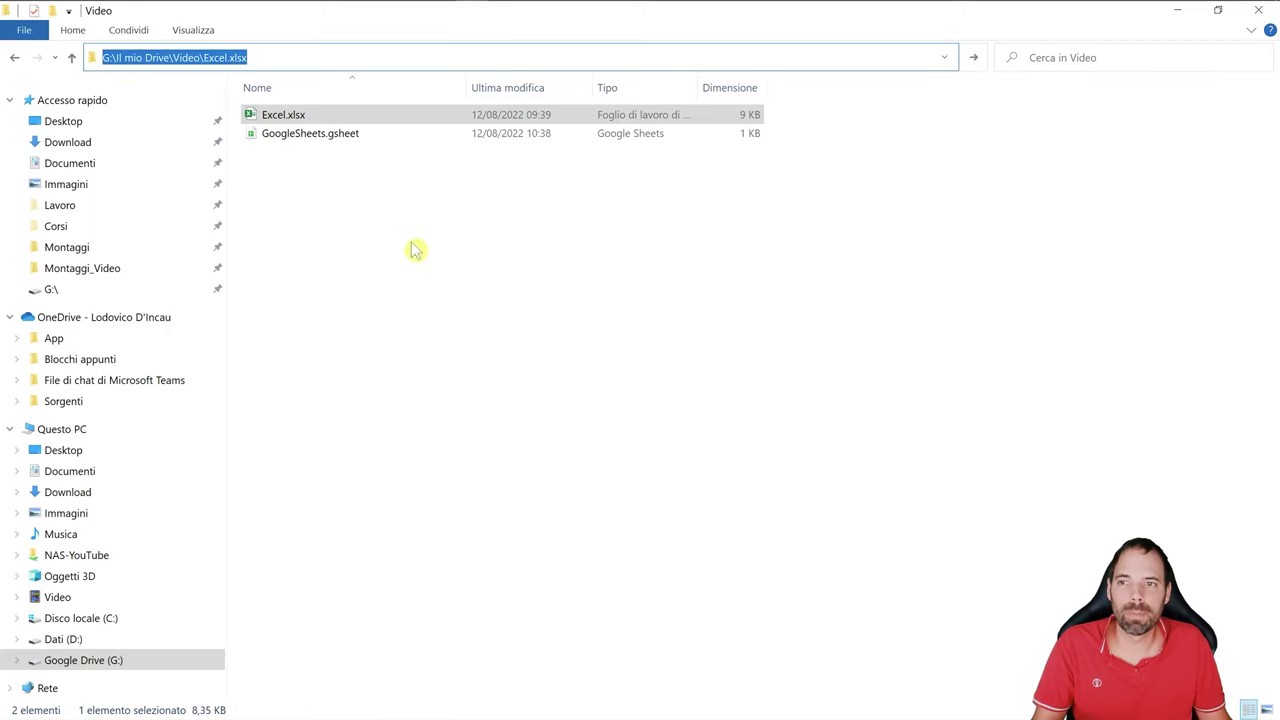
pyautogui.press('Escape')
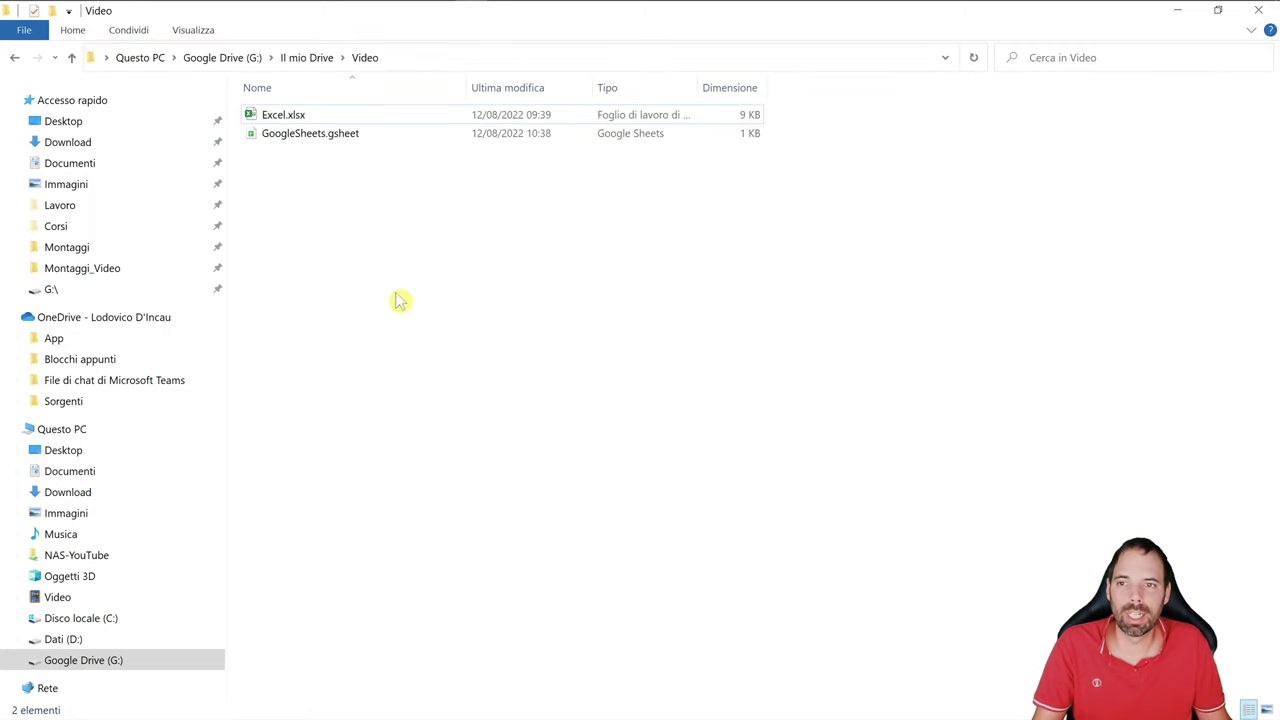
pyautogui.hotkey('alt', 'Tab')
pyautogui.hotkey('alt', 'Tab')
pyautogui.hotkey('alt', 'Tab')
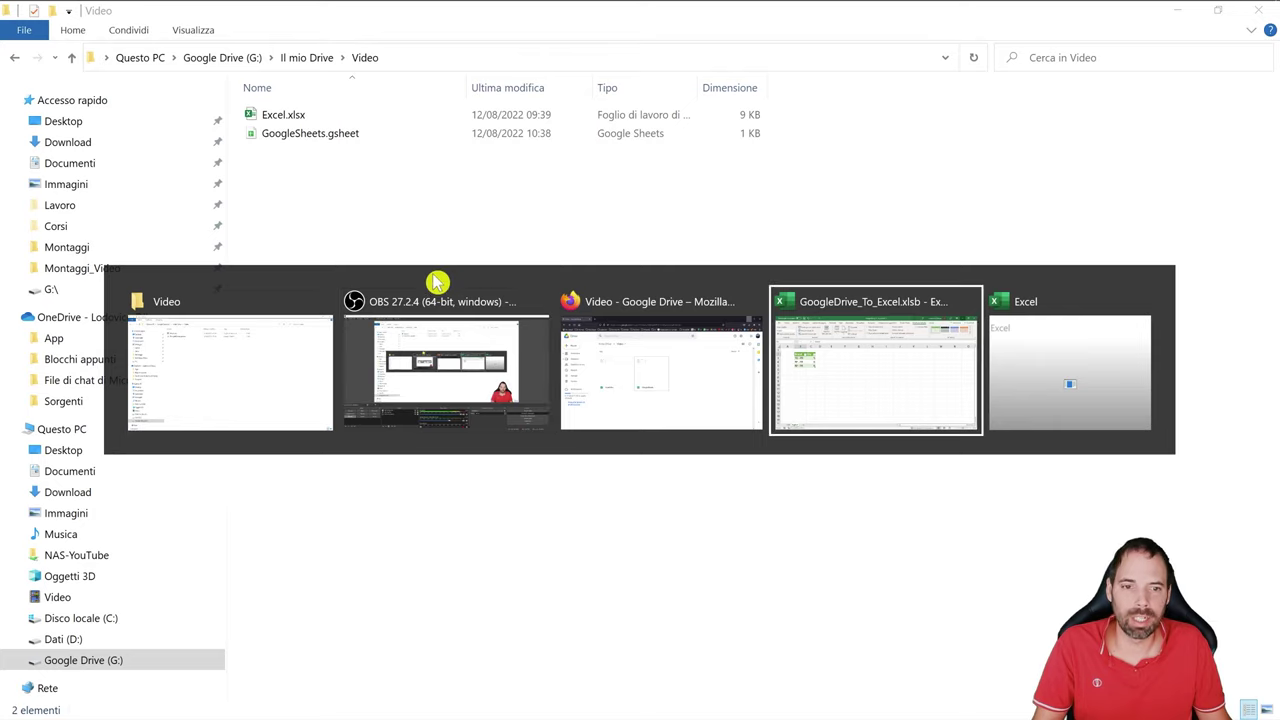
# - Start a From Excel Workbook import and pick Excel.xlsx in G:\Il mio Drive\Video
pyautogui.click(414, 44)
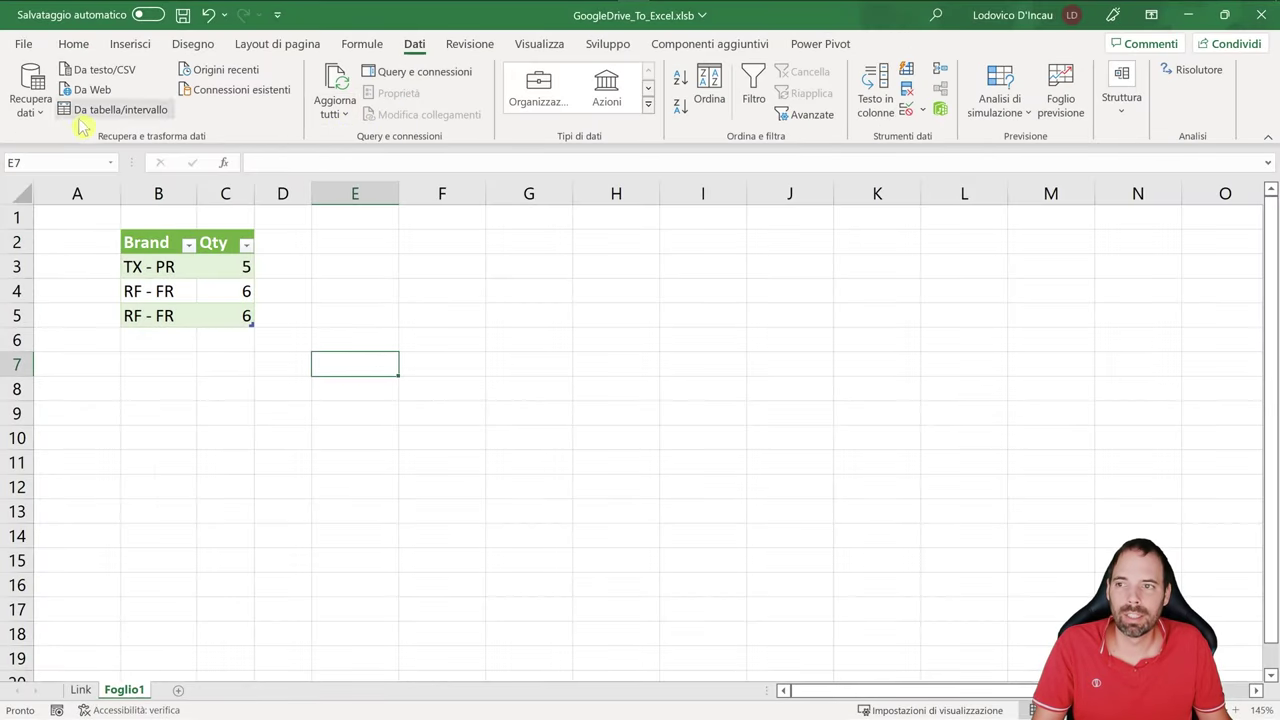
pyautogui.click(30, 88)
pyautogui.moveTo(101, 152)
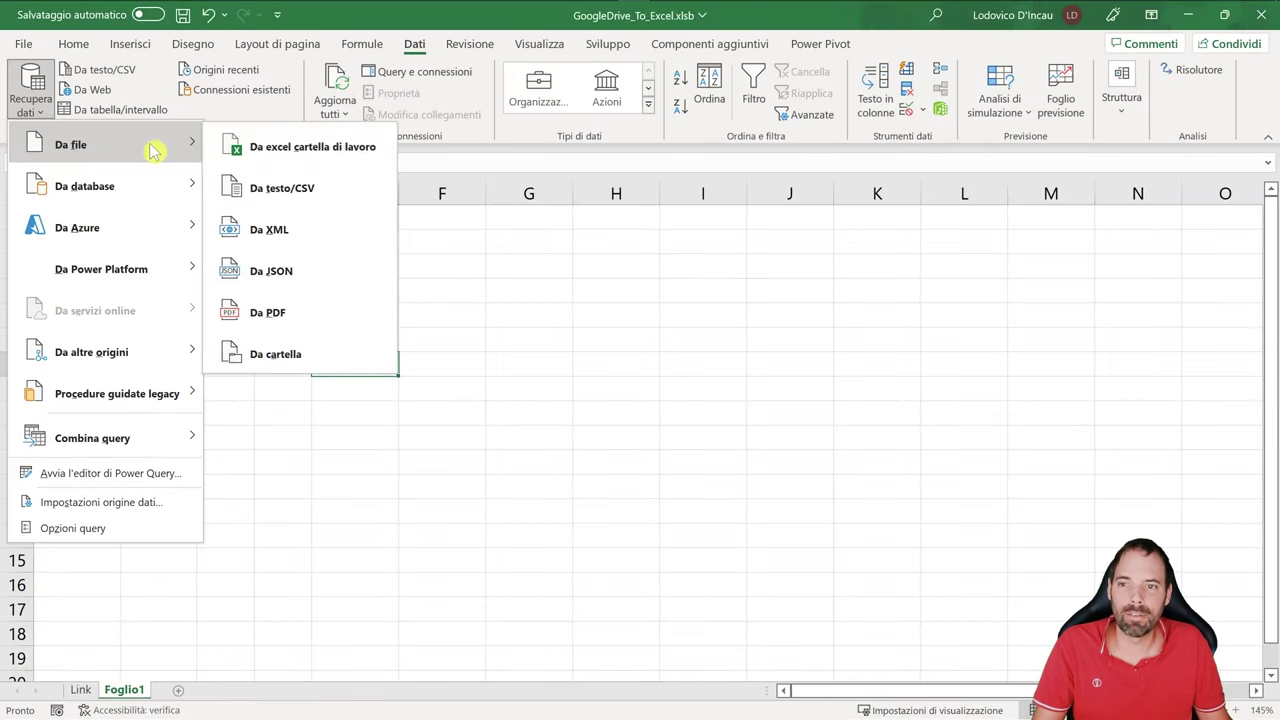
pyautogui.click(331, 150)
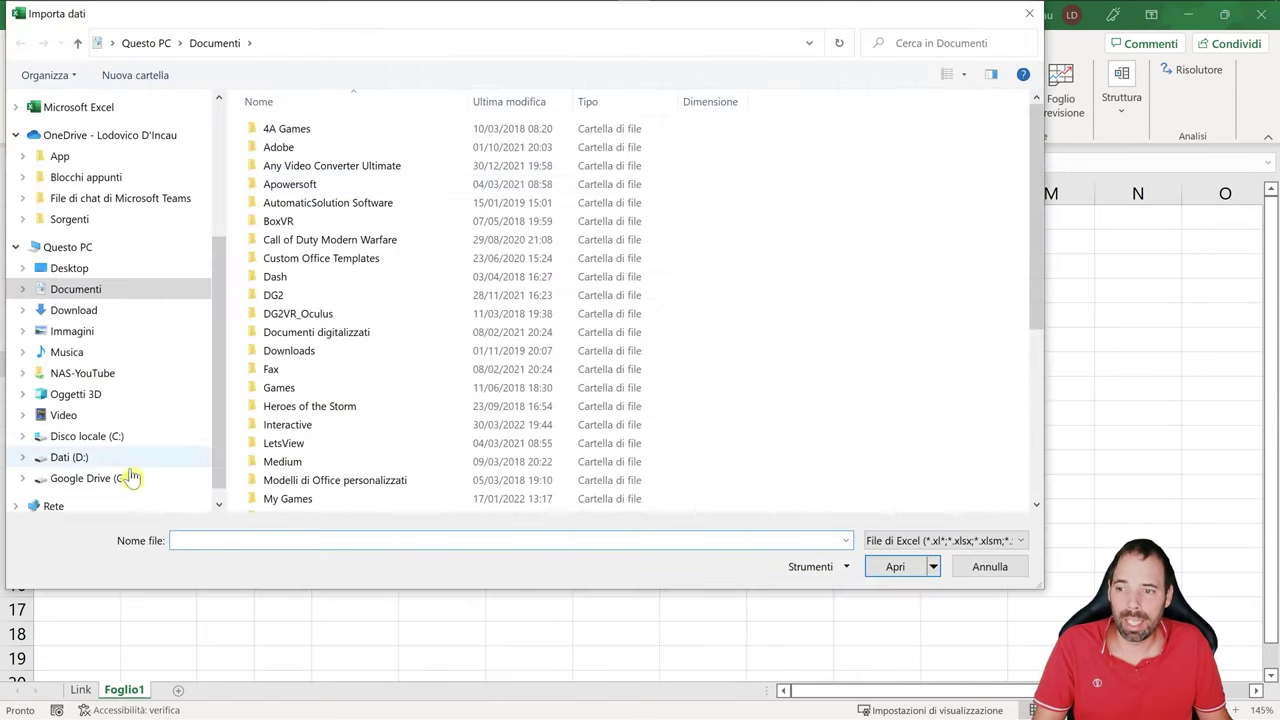
pyautogui.click(120, 478)
pyautogui.doubleClick(290, 167)
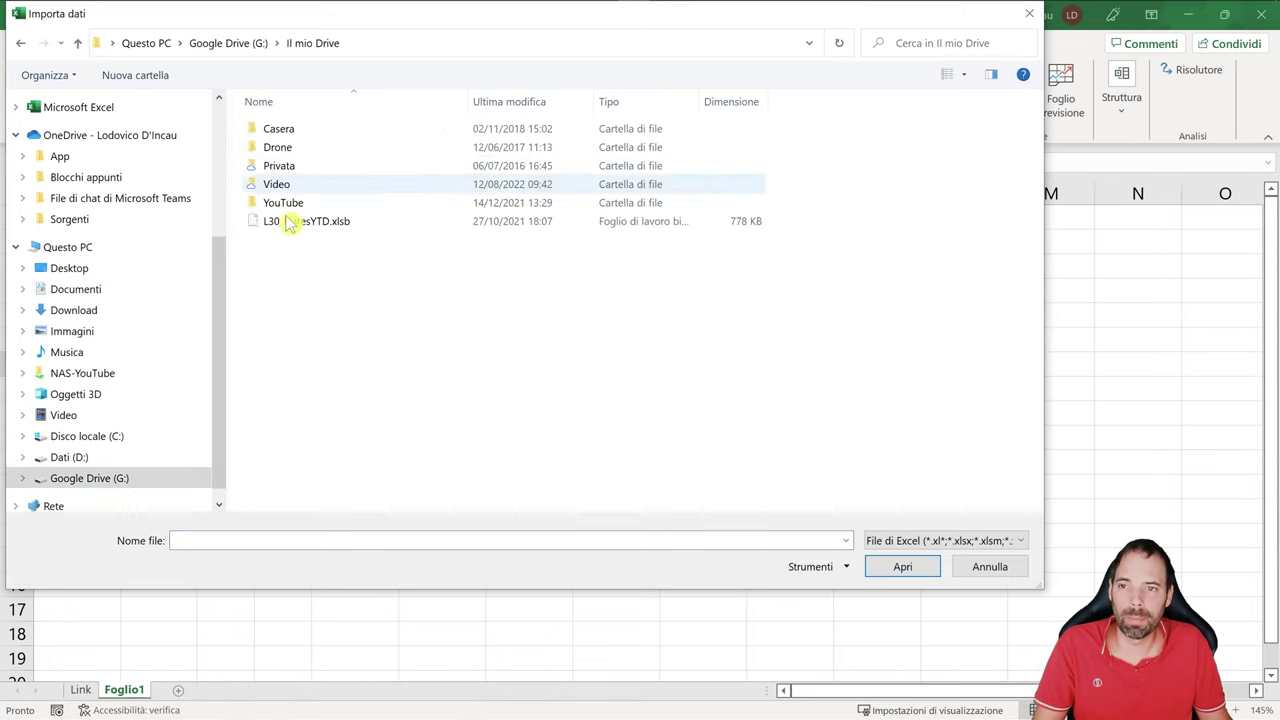
pyautogui.doubleClick(296, 185)
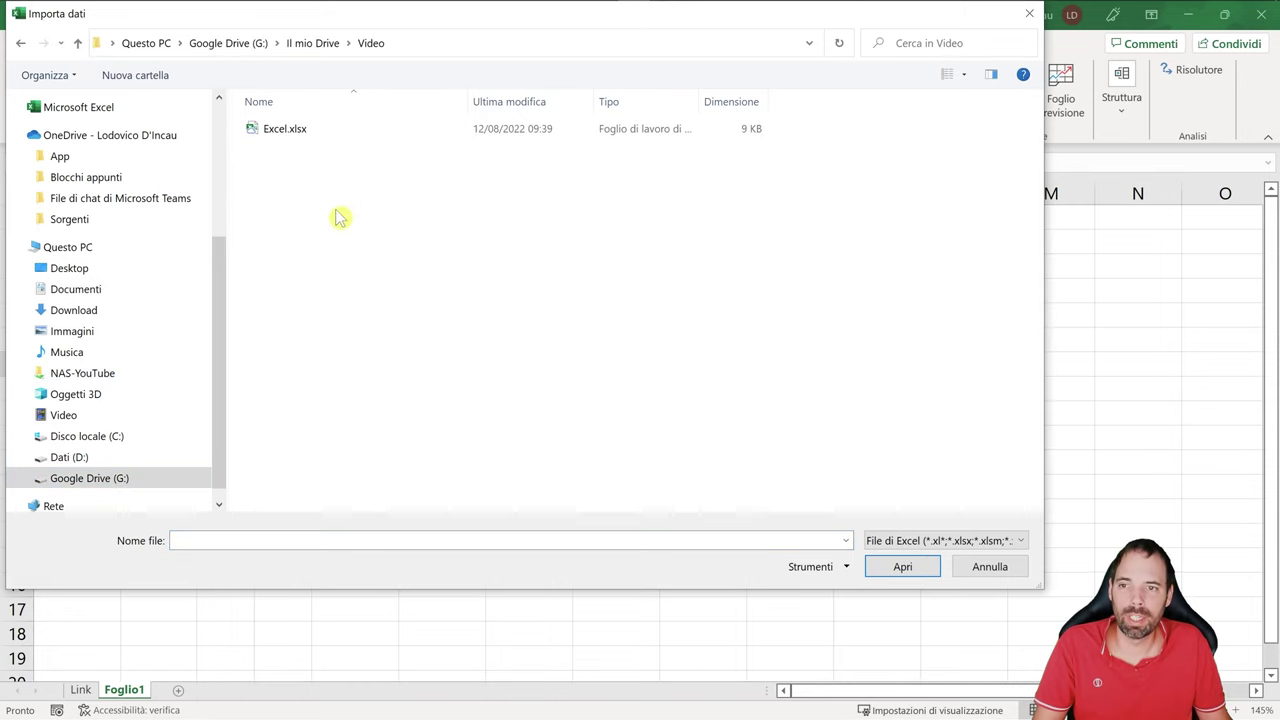
pyautogui.click(300, 130)
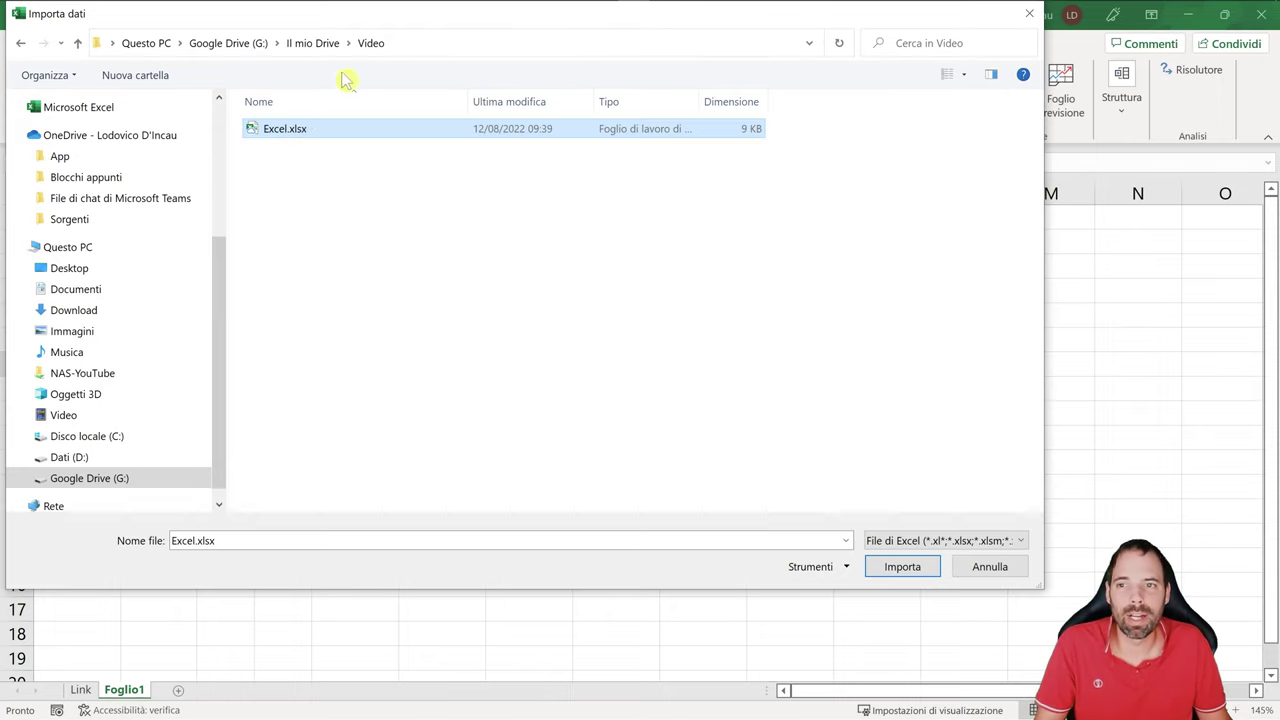
pyautogui.hotkey('alt', 'Tab')
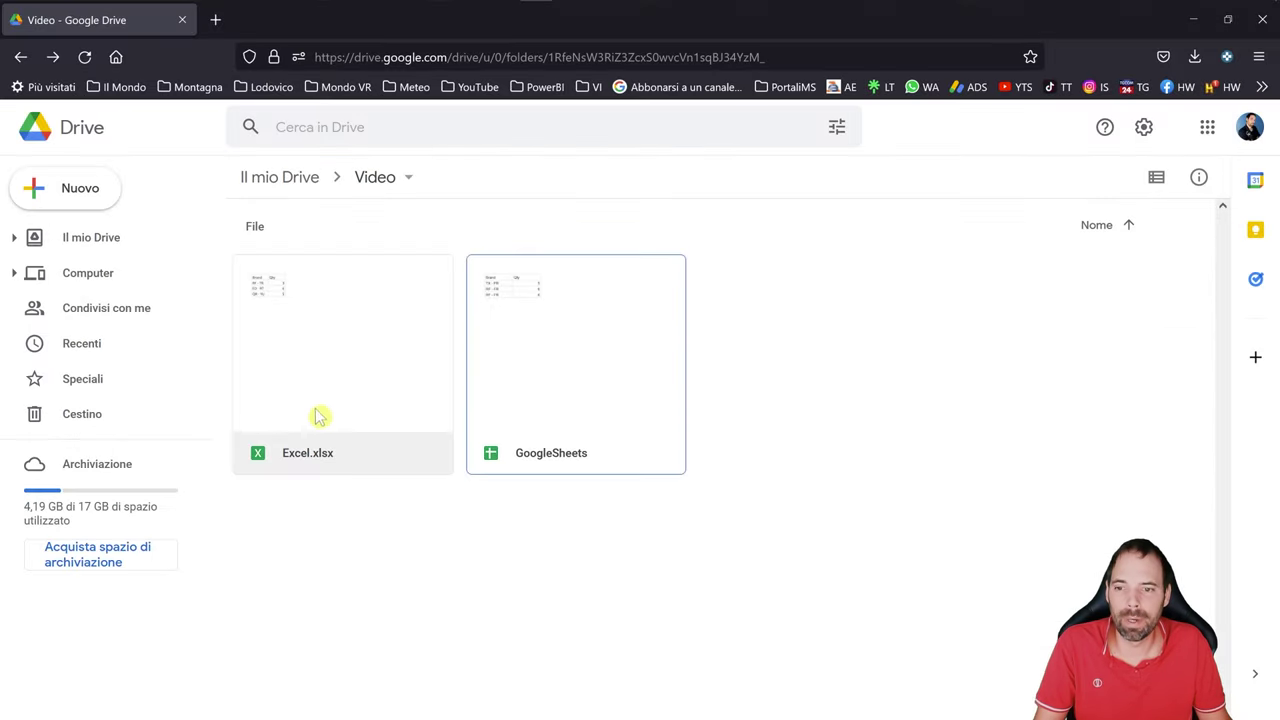
# - View Excel.xlsx's sharing settings in Google Drive without changes, then import the workbook in Excel
pyautogui.rightClick(328, 338)
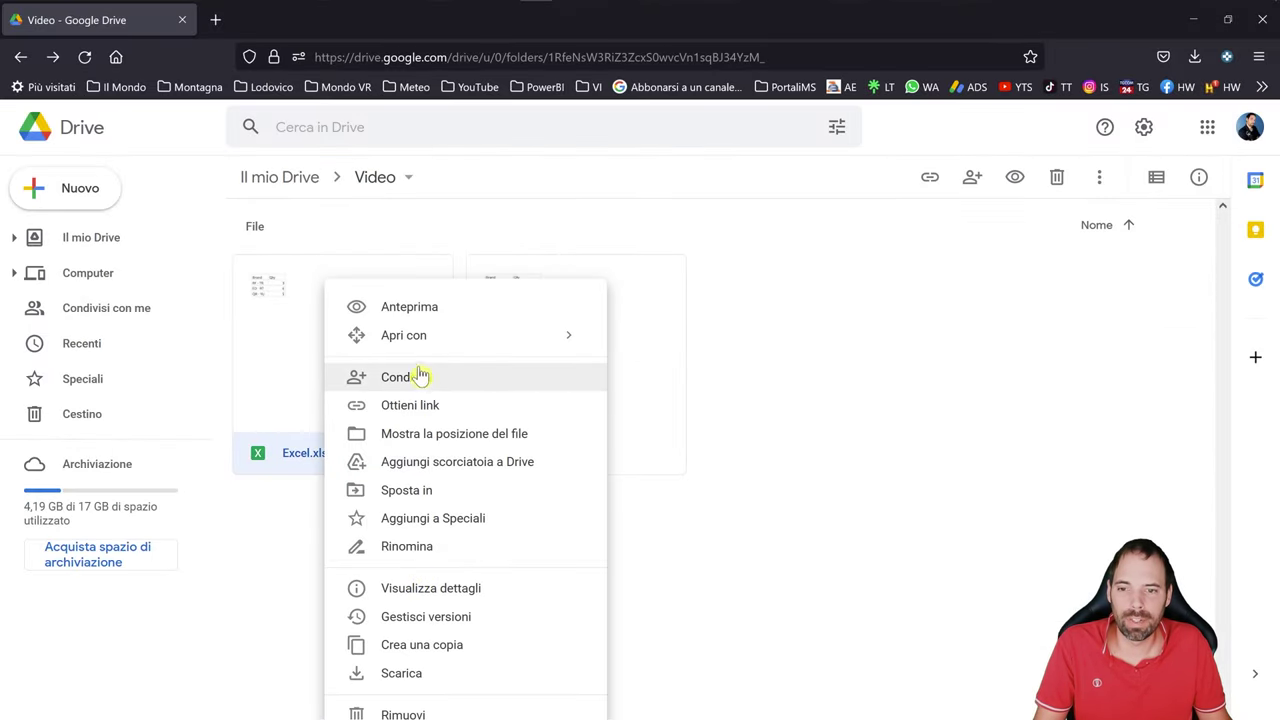
pyautogui.click(409, 407)
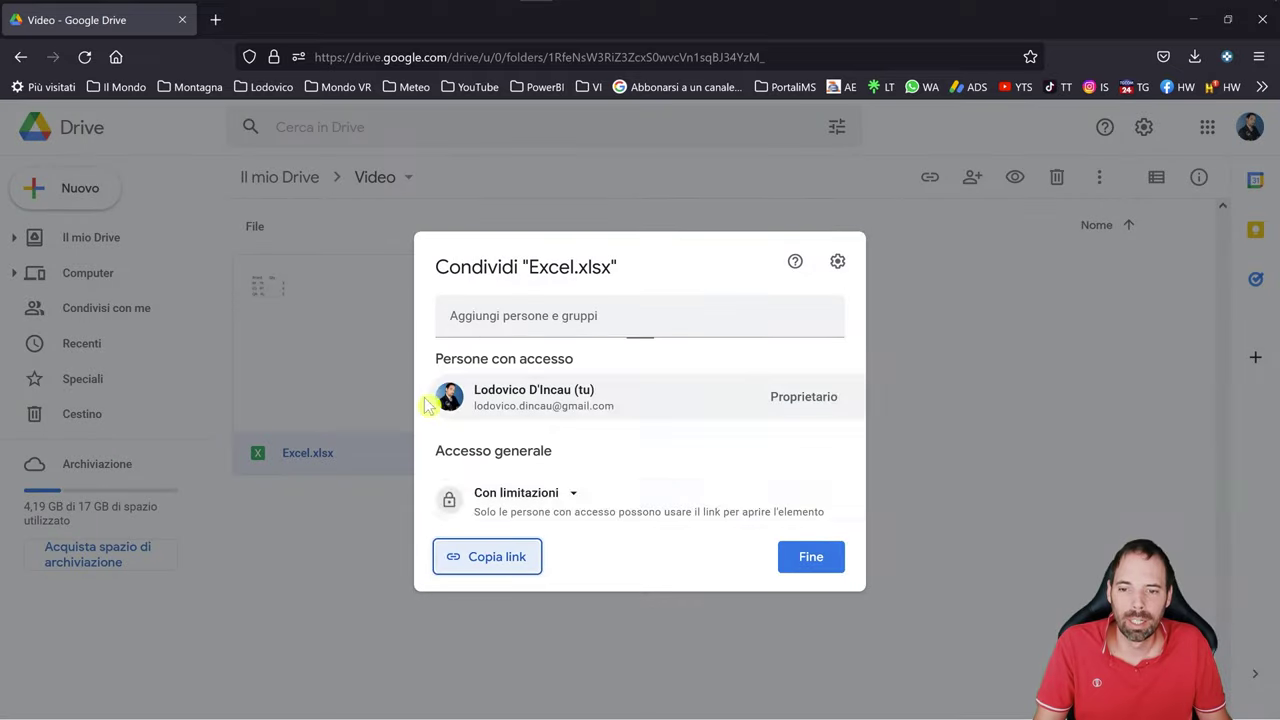
pyautogui.click(810, 558)
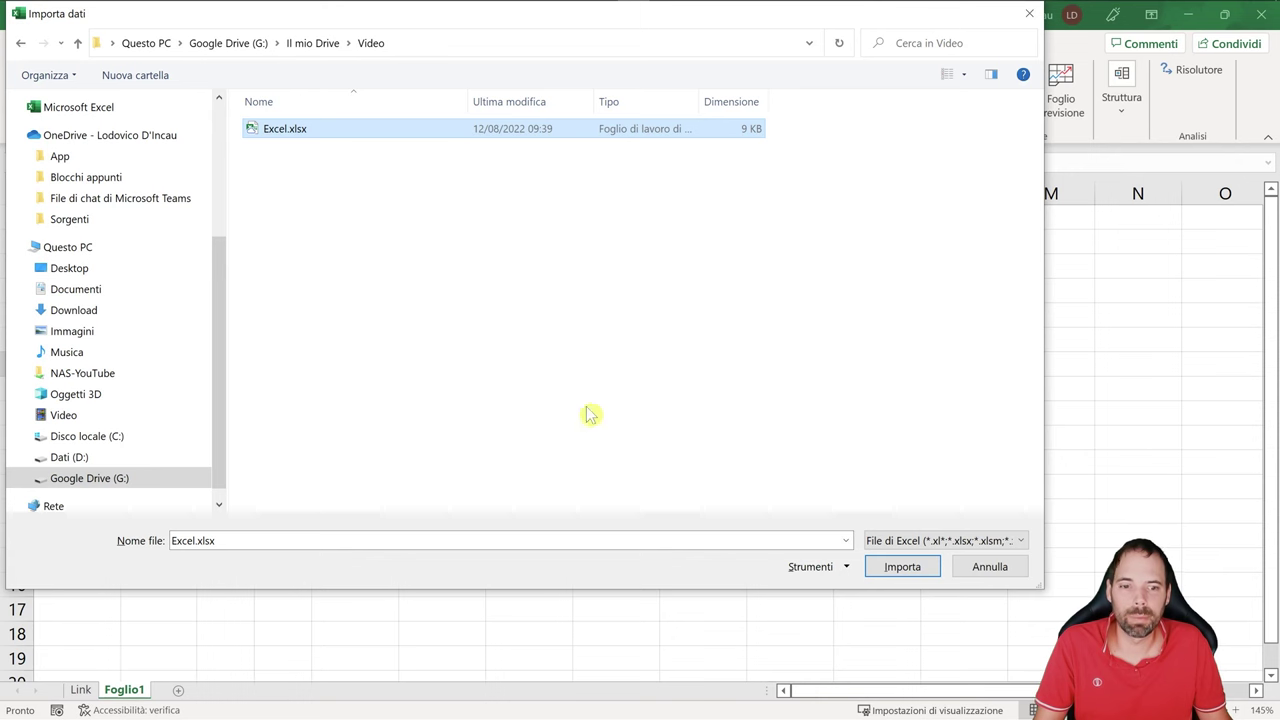
pyautogui.click(912, 570)
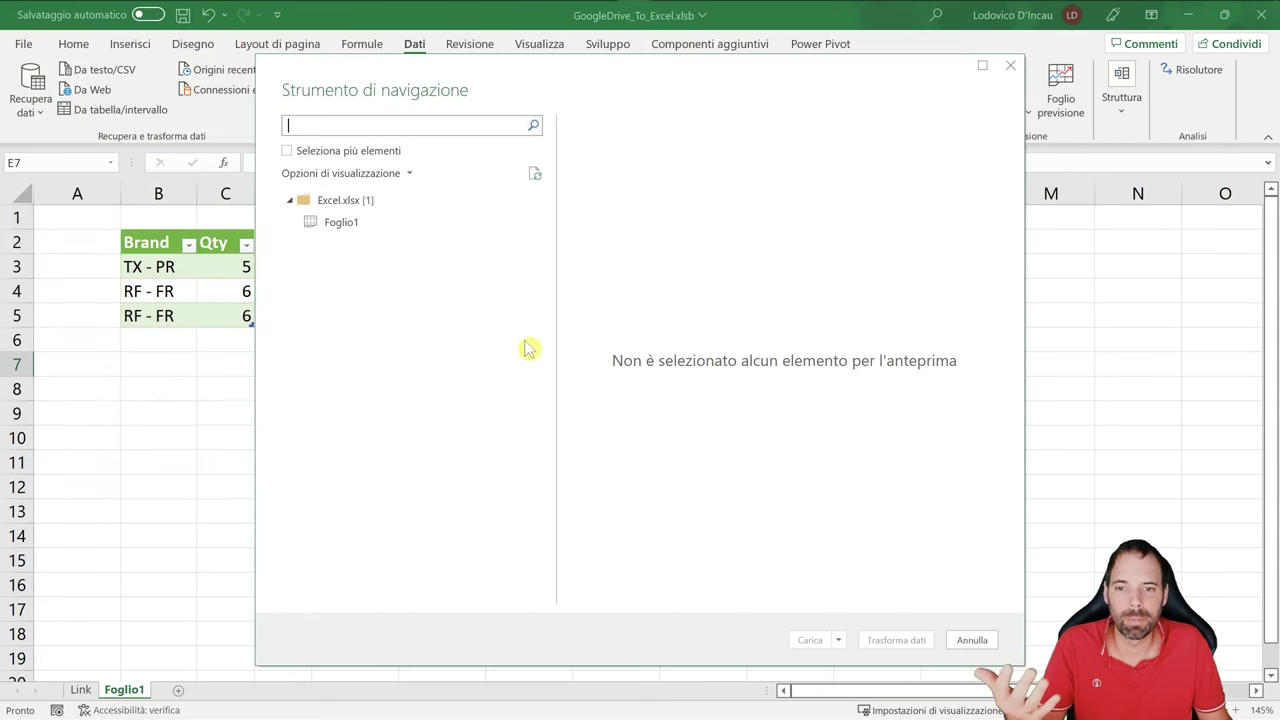
# - Load Foglio1 as a table at $E$7 on the existing sheet, not added to the Data Model
pyautogui.click(350, 226)
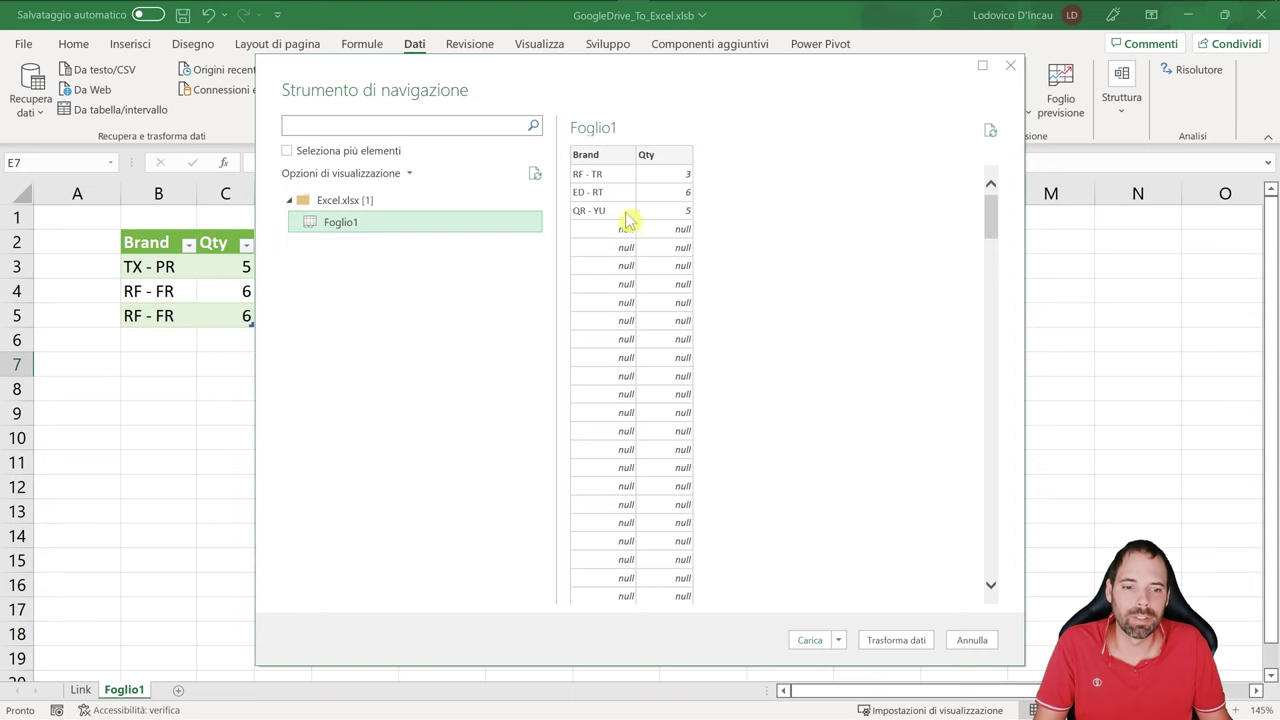
pyautogui.click(839, 640)
pyautogui.click(874, 677)
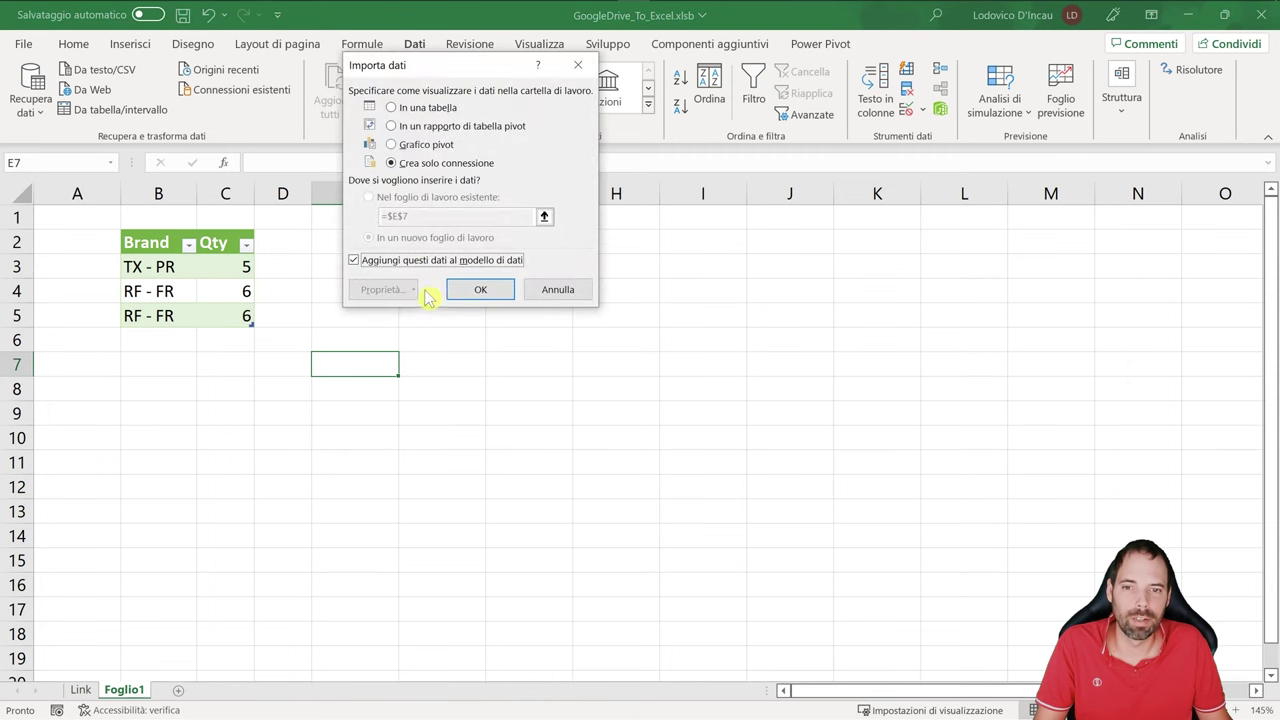
pyautogui.click(412, 108)
pyautogui.click(392, 260)
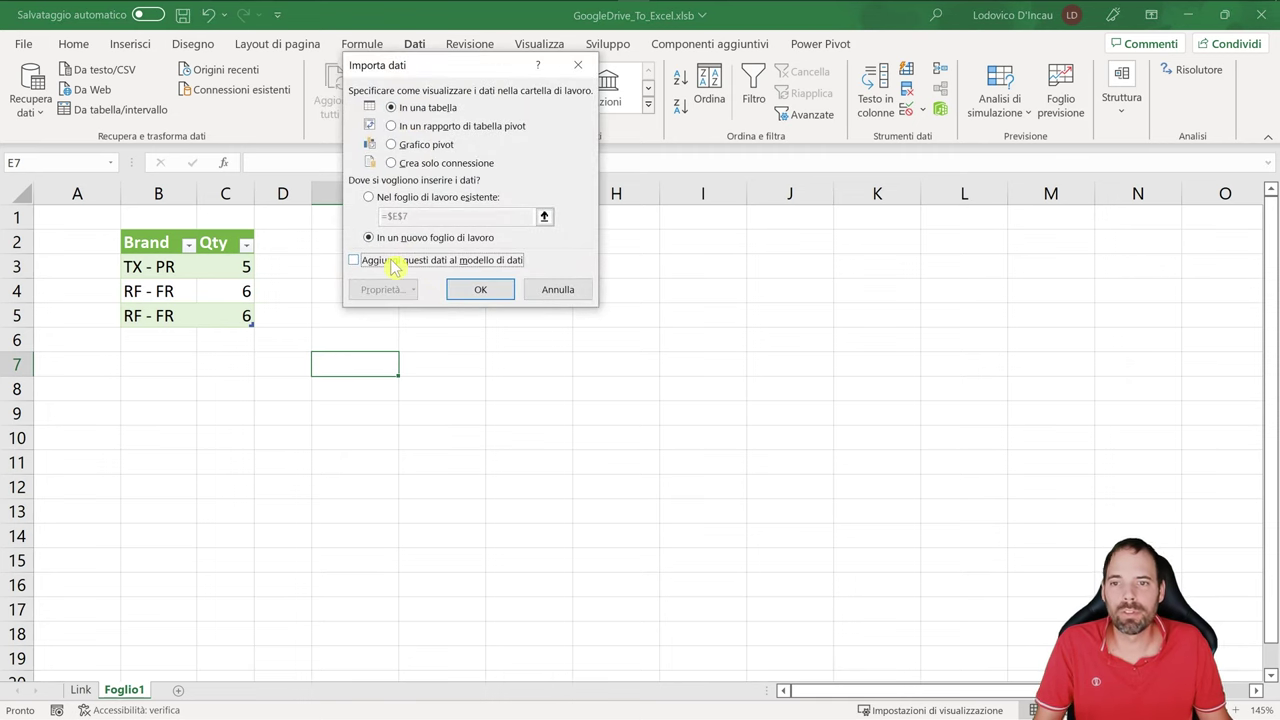
pyautogui.click(400, 197)
pyautogui.click(481, 289)
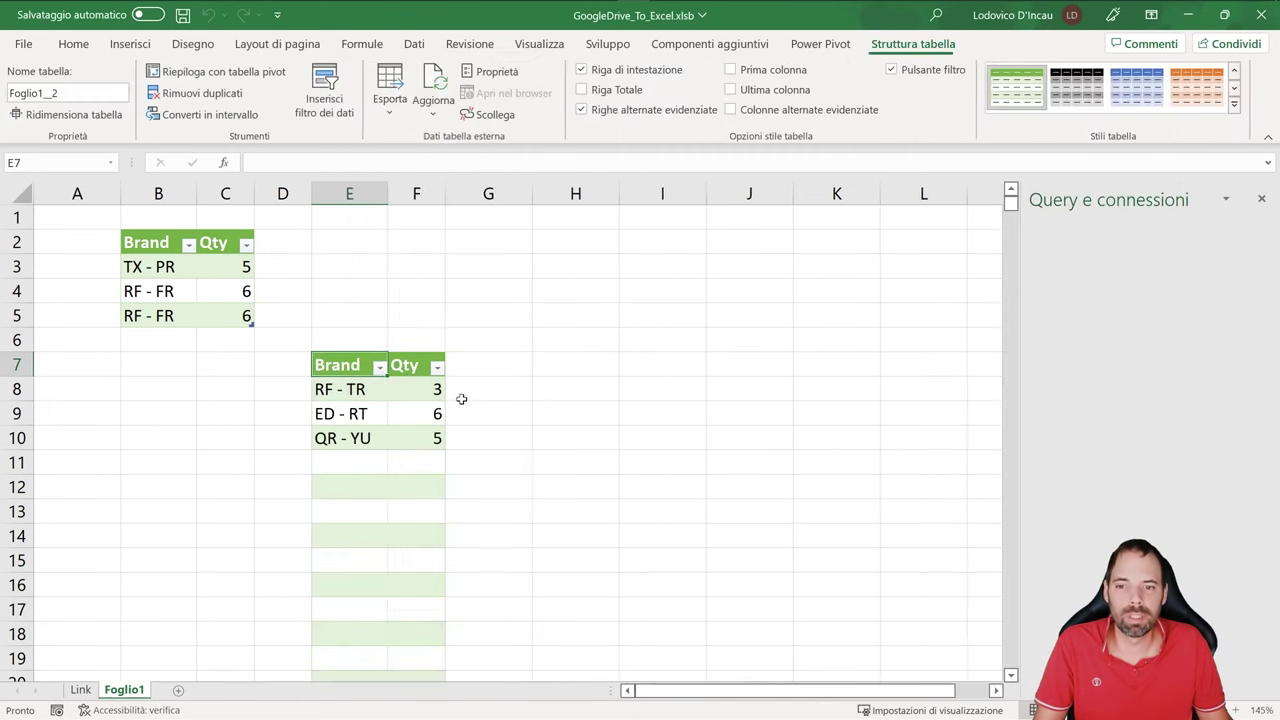
# - Inspect the loaded E7 table, whose three Brand/Qty rows are followed by empty rows
pyautogui.scroll(-19, 360, 478)
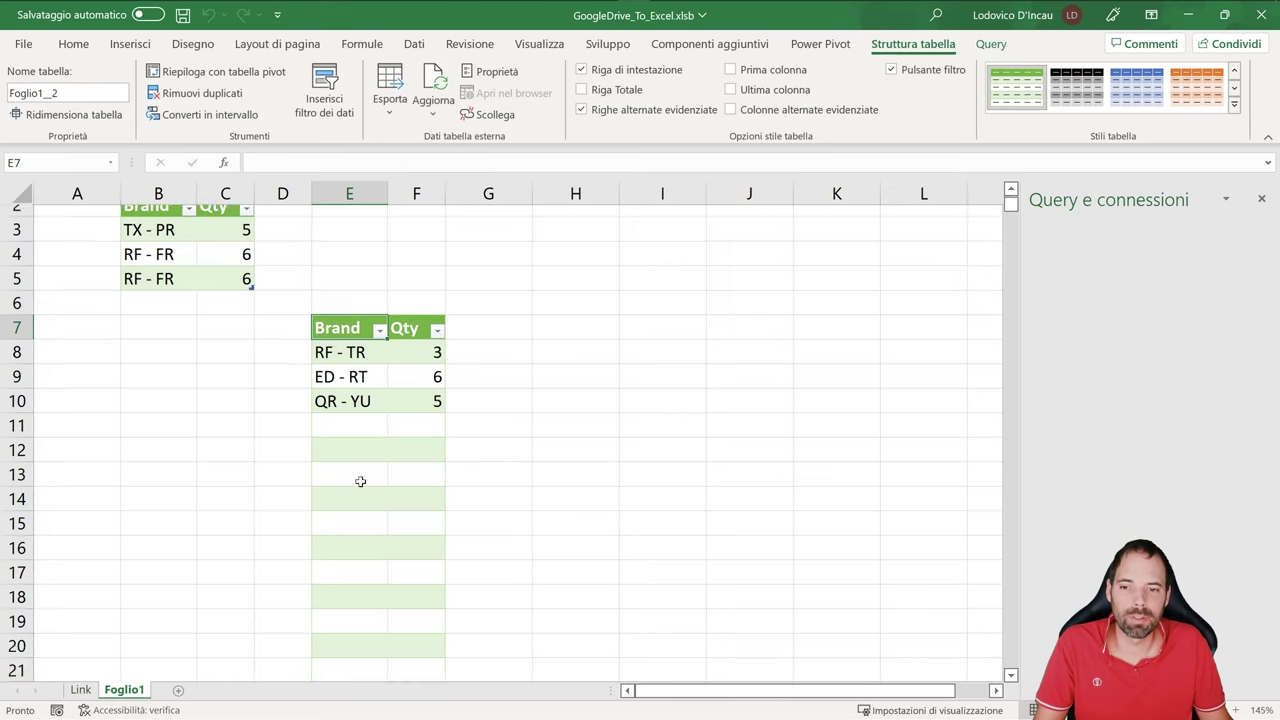
pyautogui.scroll(19, 365, 425)
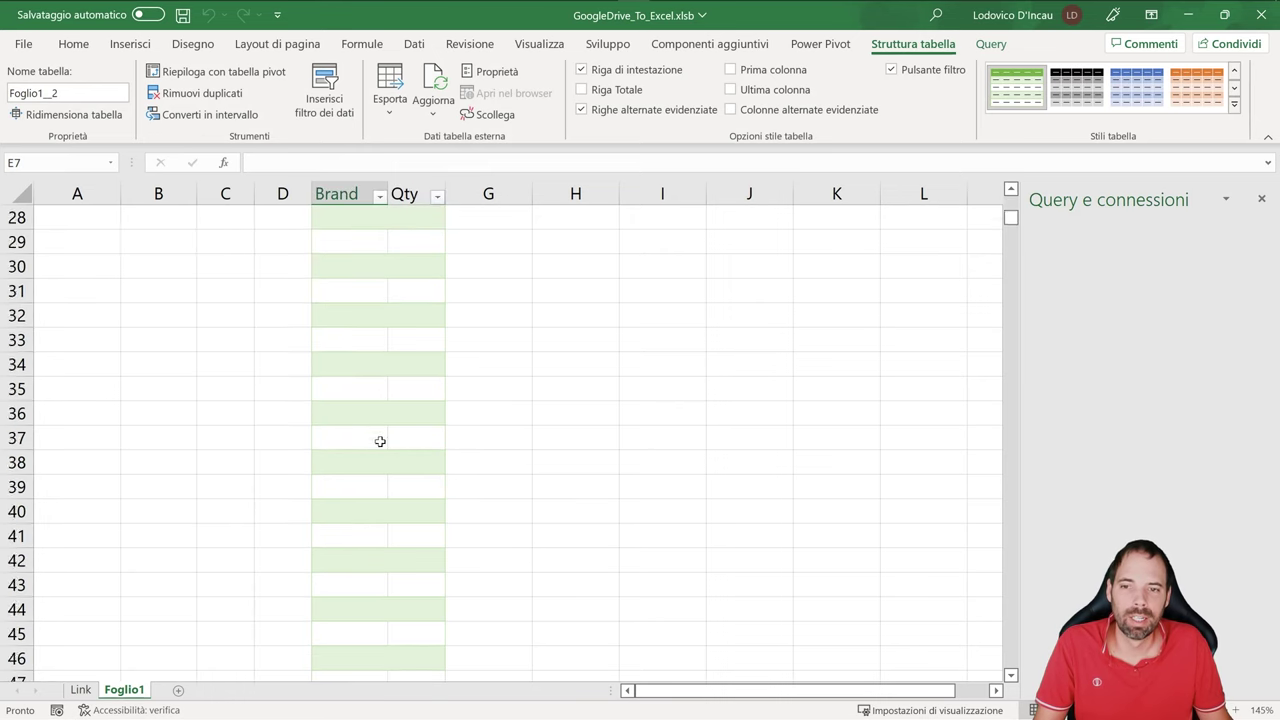
pyautogui.click(347, 405)
pyautogui.rightClick(360, 395)
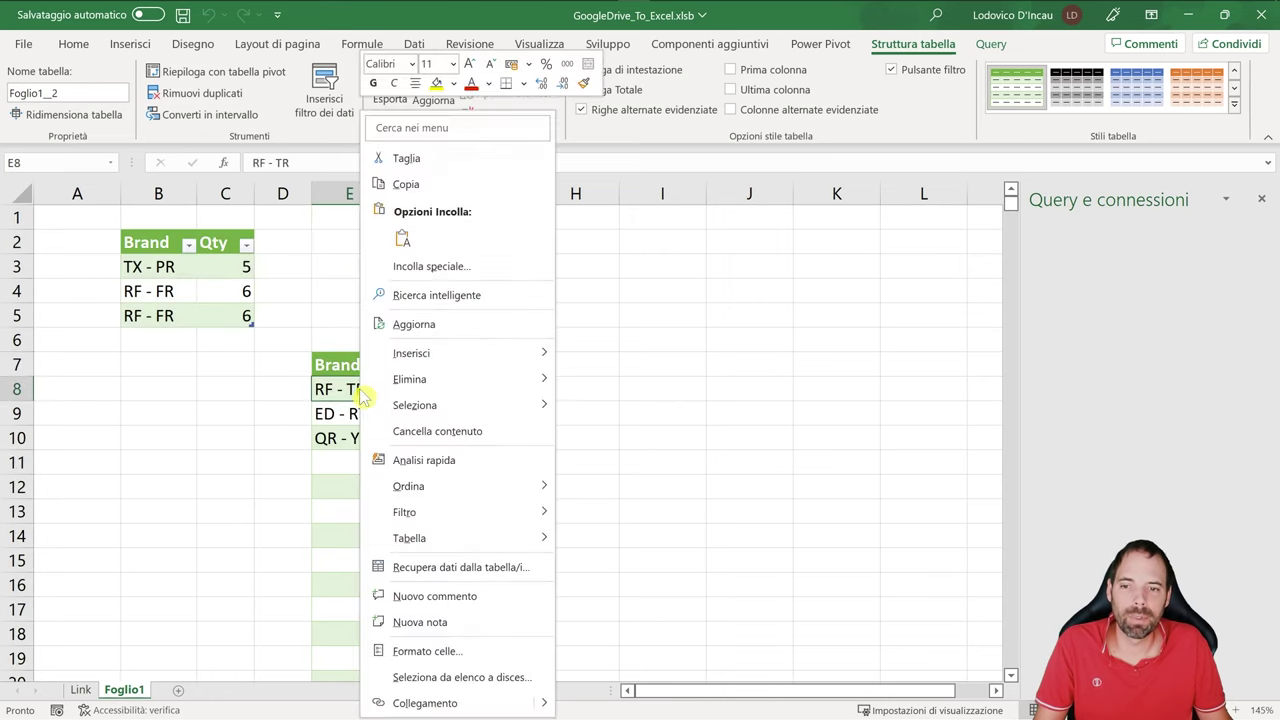
pyautogui.click(413, 45)
pyautogui.click(30, 95)
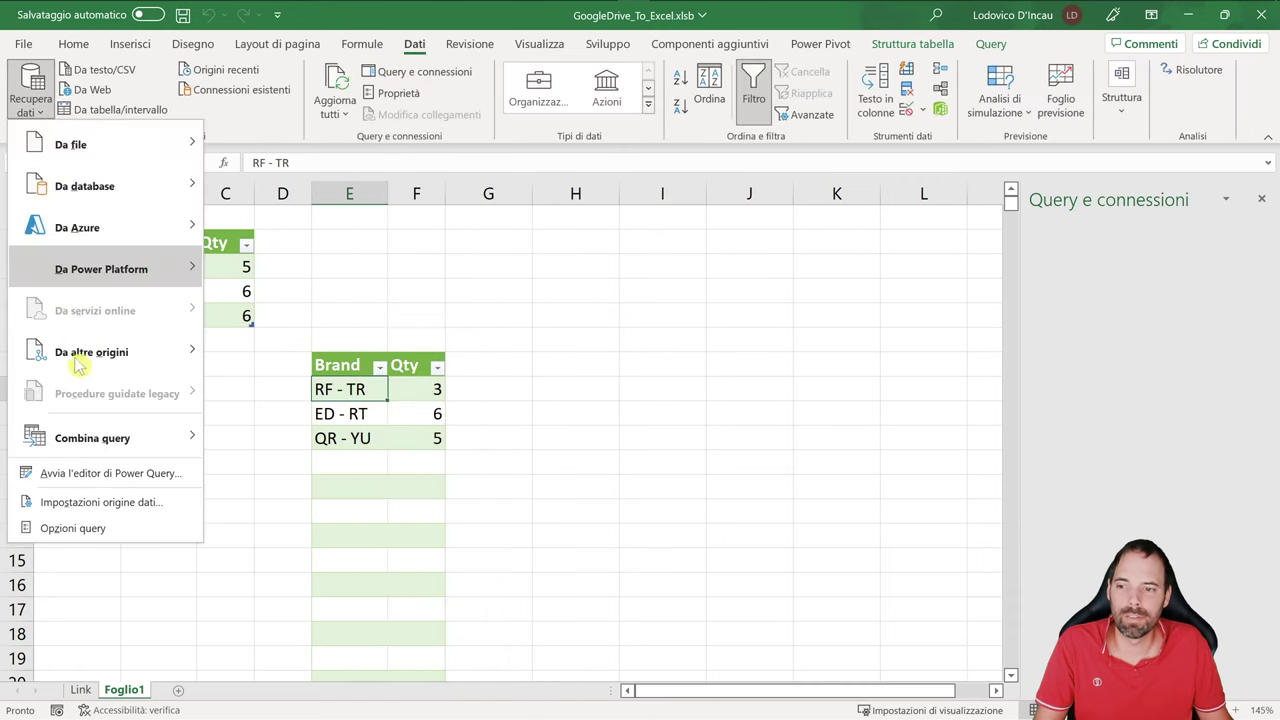
# - In Power Query, exclude (null) Brand values and load the three-row result back to E7
pyautogui.click(100, 475)
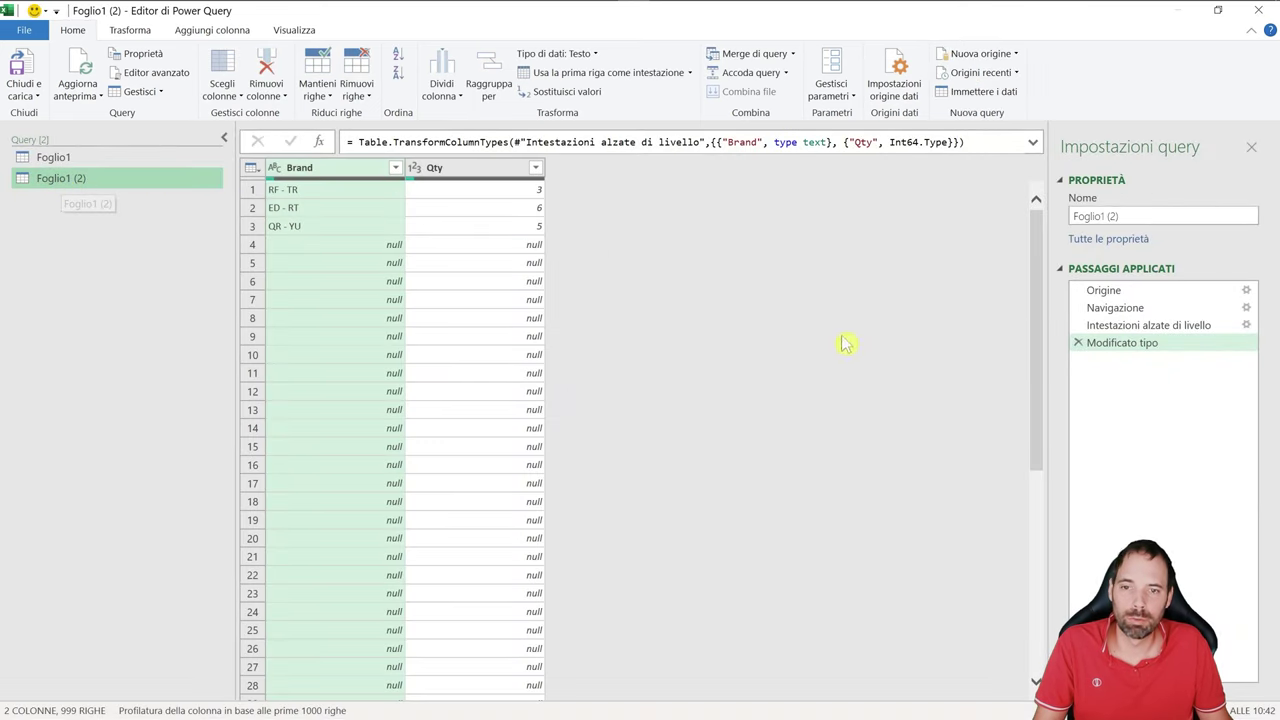
pyautogui.click(395, 167)
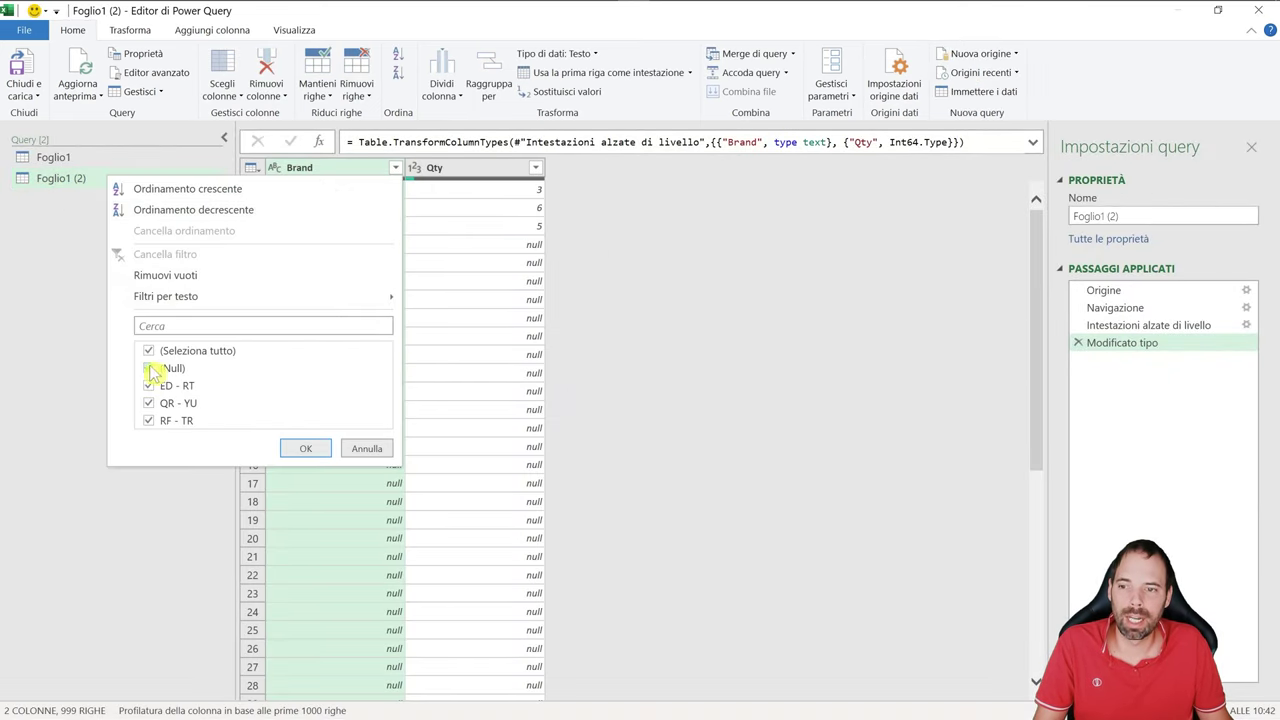
pyautogui.click(150, 369)
pyautogui.click(306, 449)
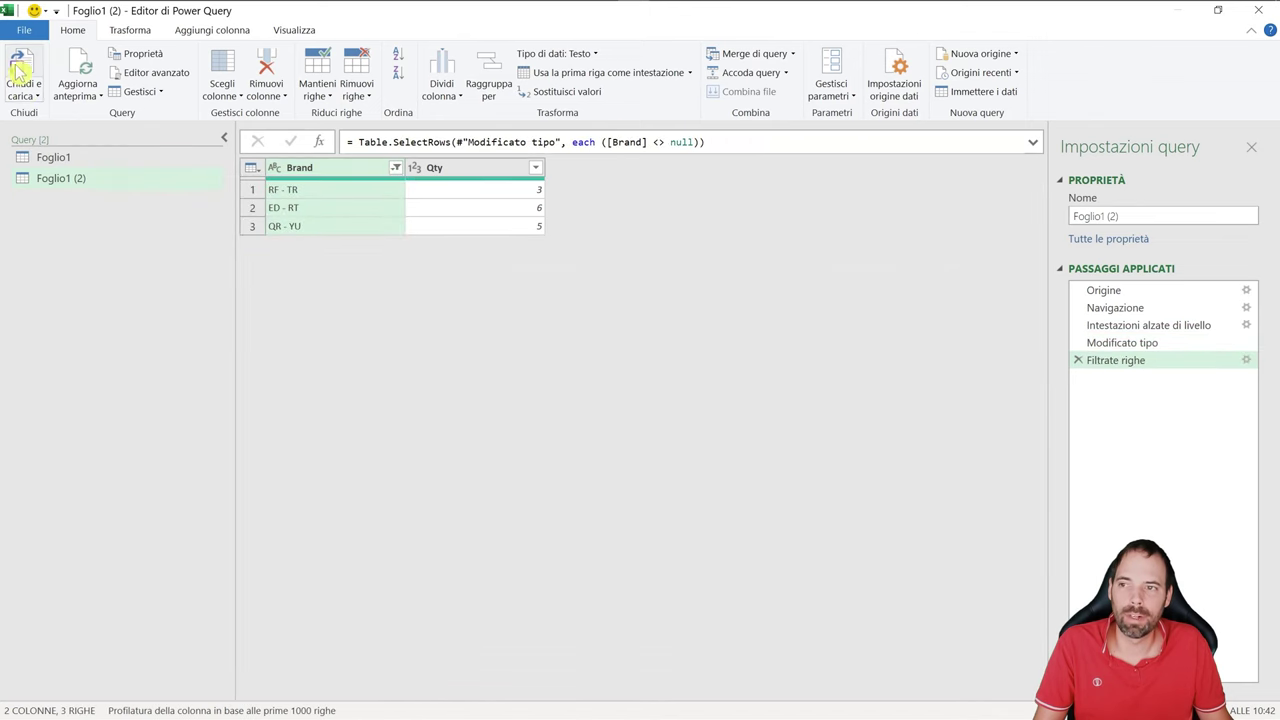
pyautogui.click(20, 72)
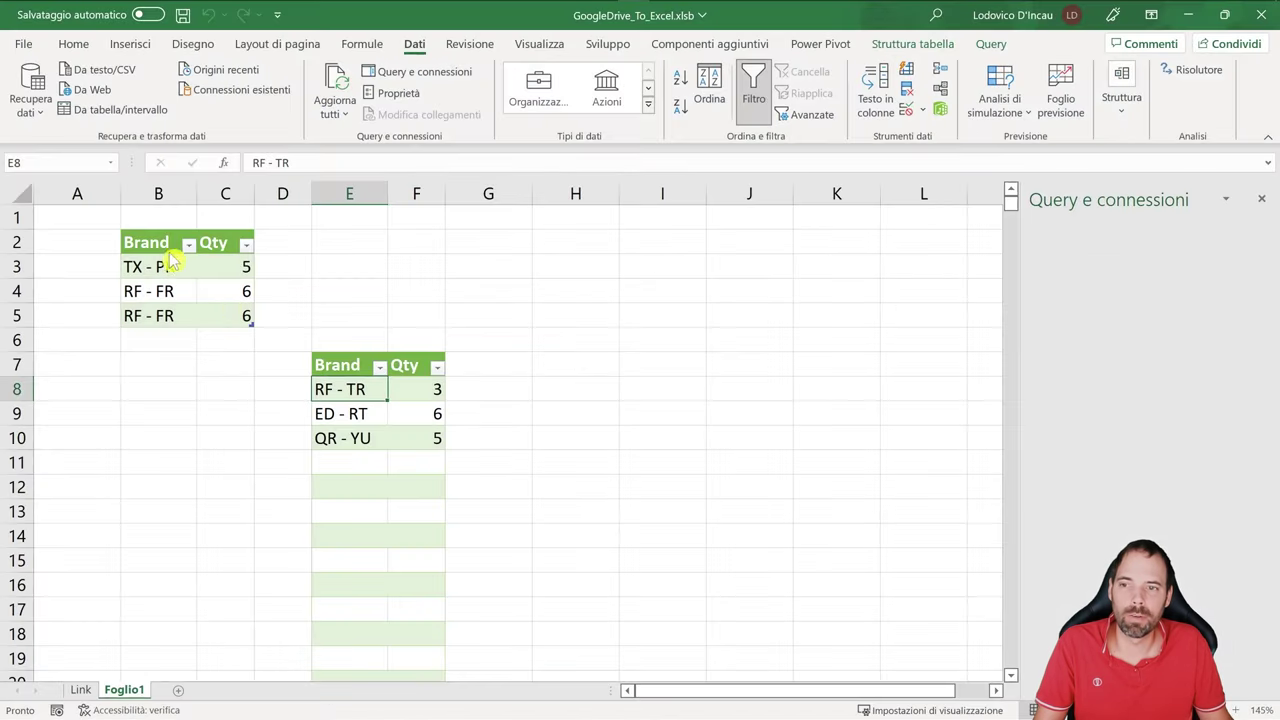
pyautogui.click(348, 370)
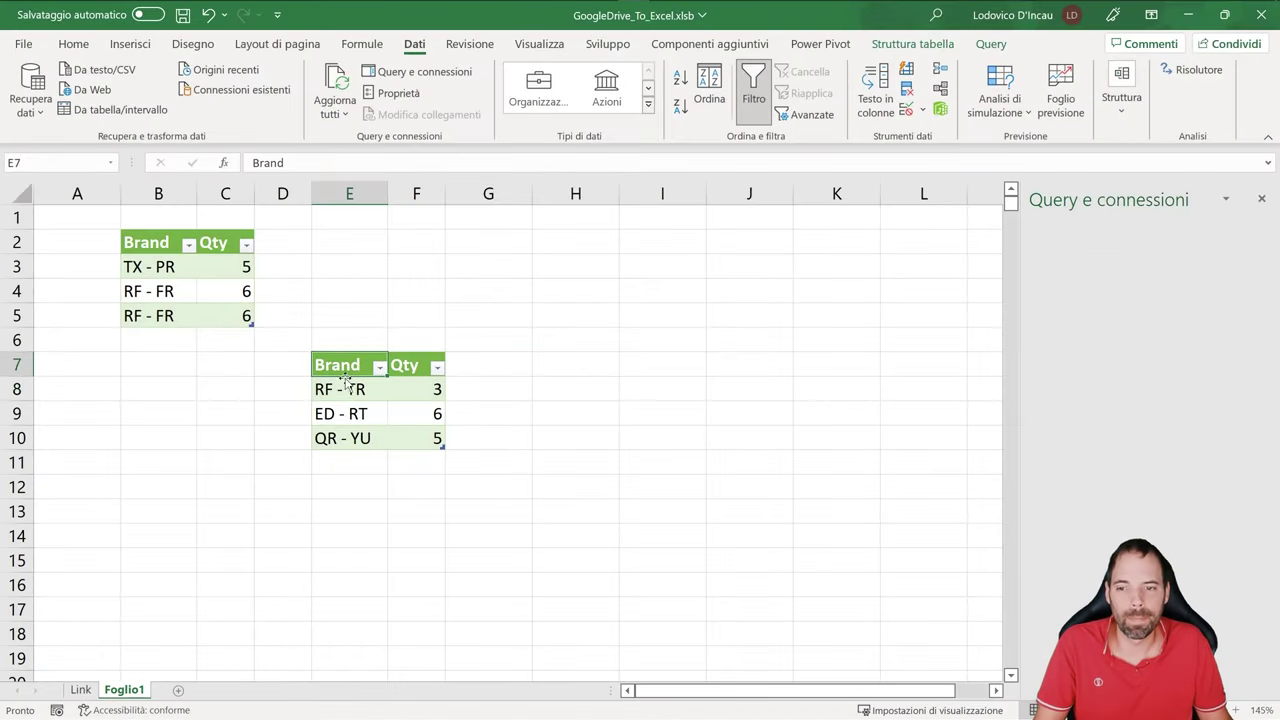